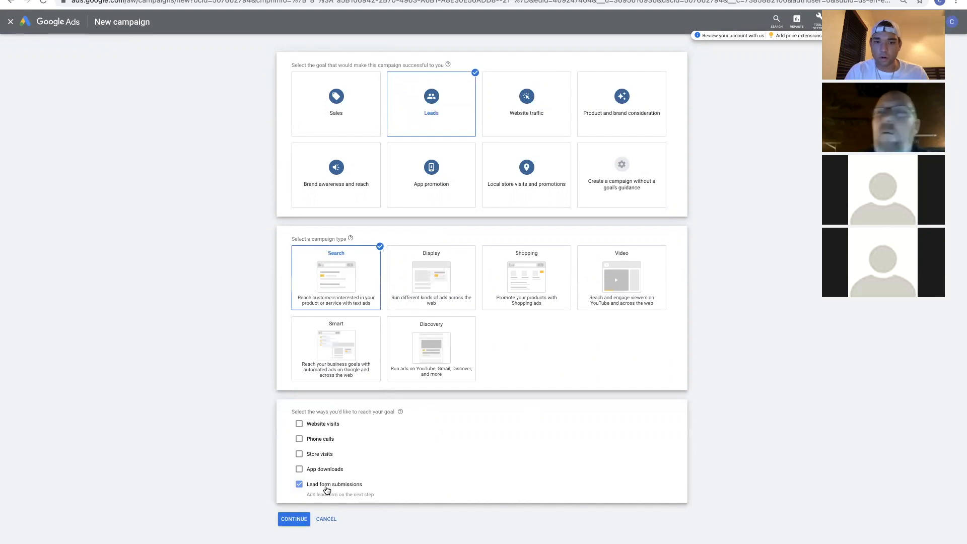
Step: Continue to the campaign settings of the lead form Search campaign and clear the suggested campaign name
click(296, 523)
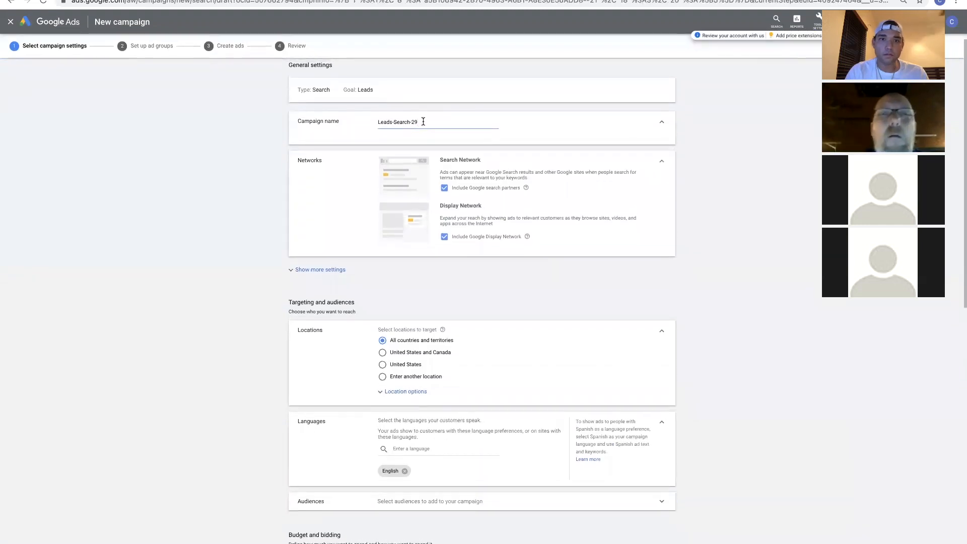
triple_click(423, 119)
key(BackSpace)
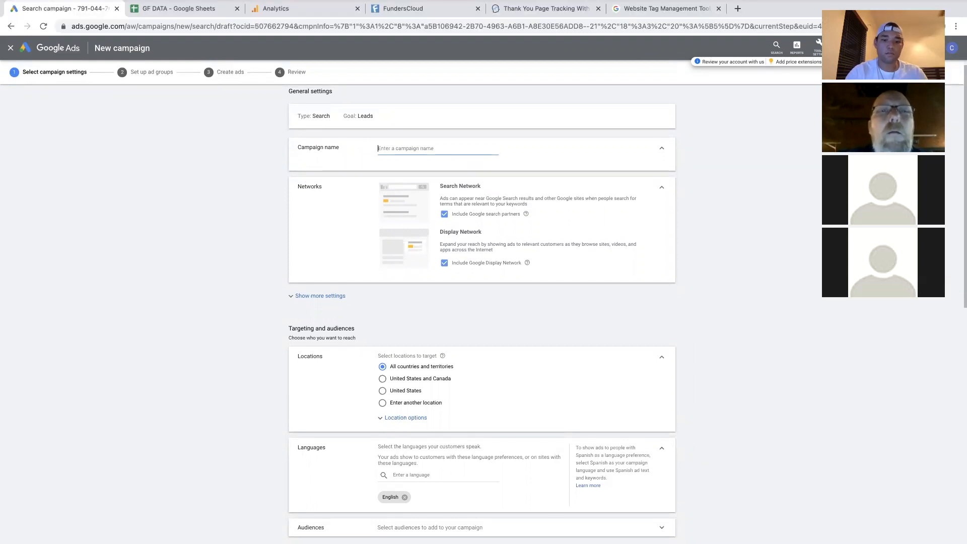
Step: Open ads.google.com in a new browser tab, sign in to the existing Google Ads account and check the names of its campaigns
key(ctrl+t)
text(ads.goog)
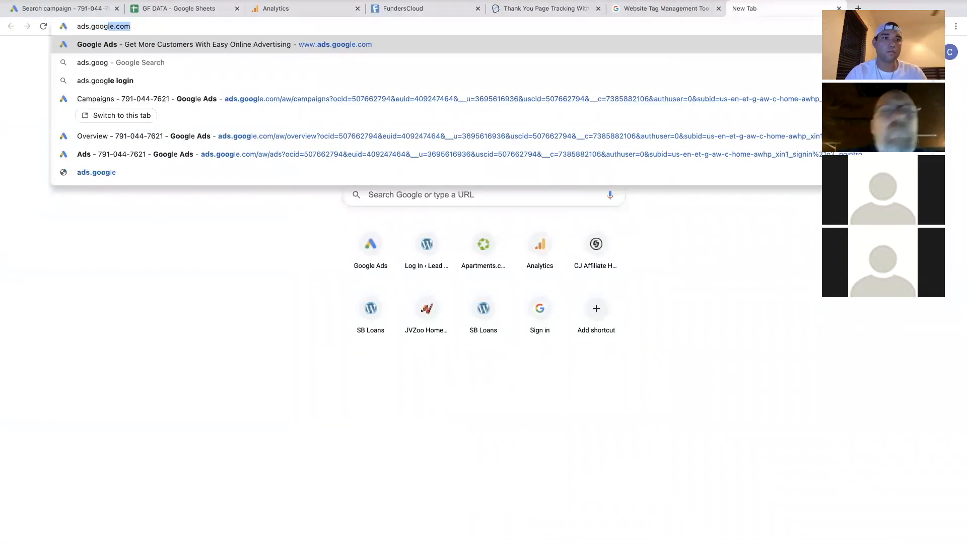
key(Return)
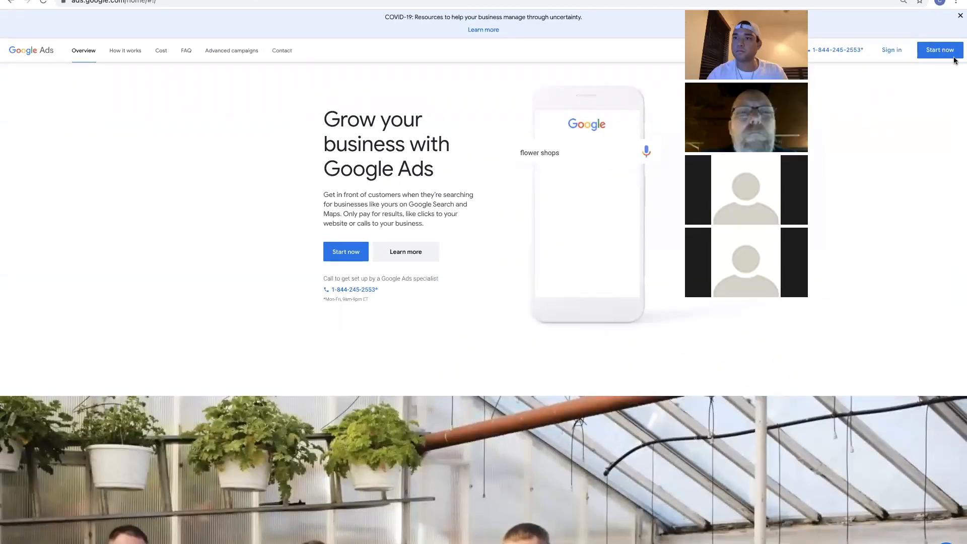
click(891, 49)
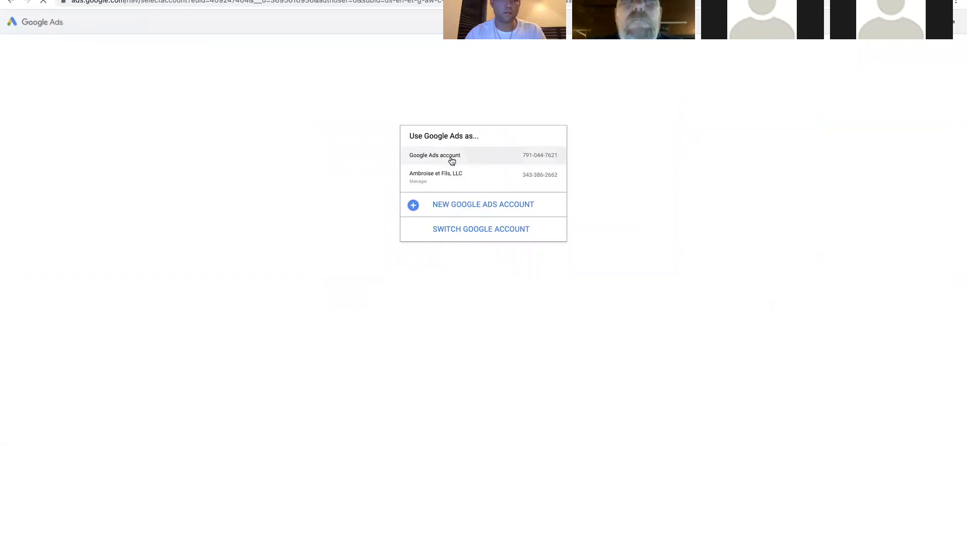
click(444, 156)
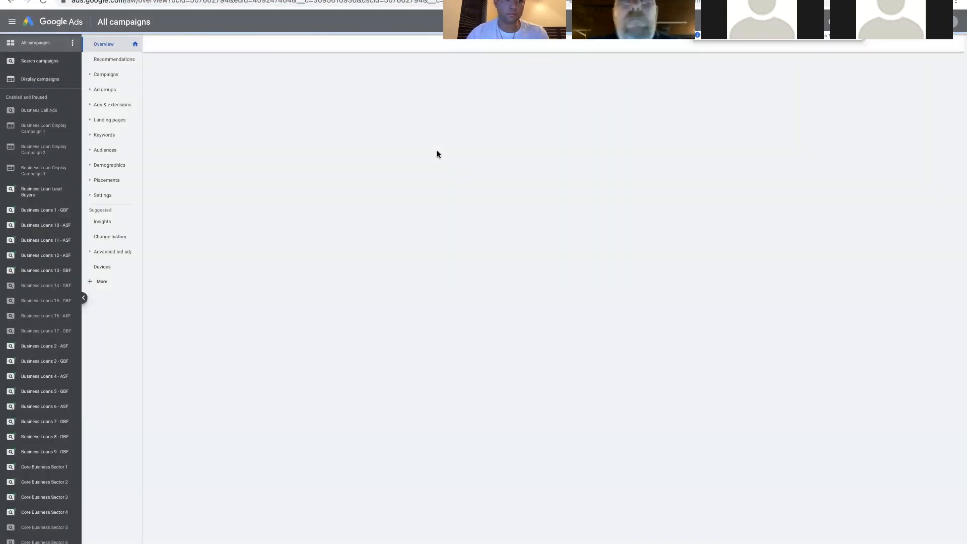
scroll(37, 441, down, 1)
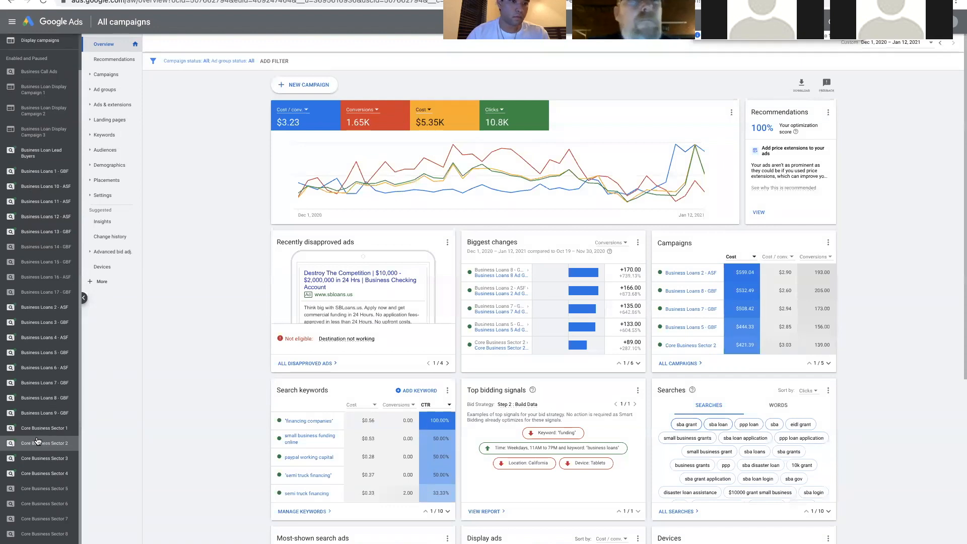
scroll(38, 441, up, 1)
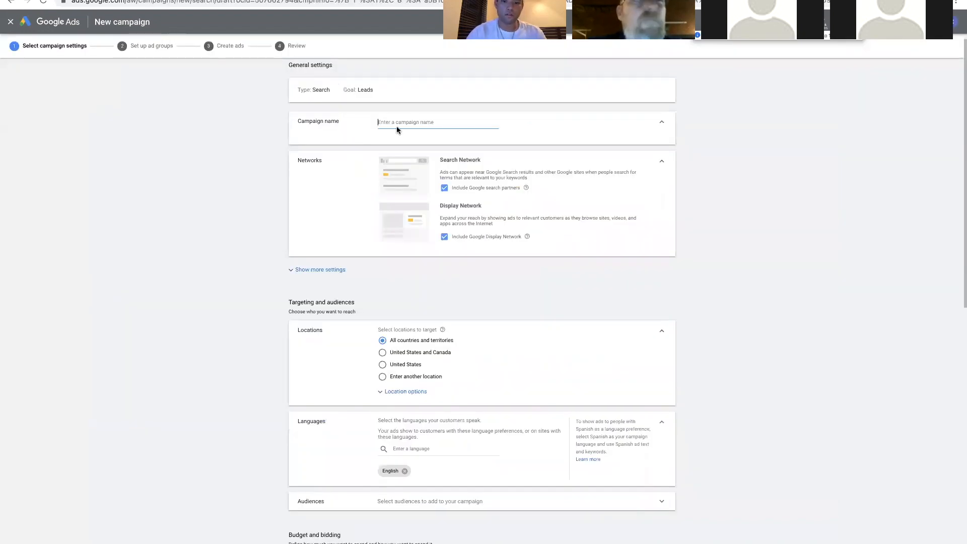
Step: Name the campaign "Business Loans 18 - GBF" and exclude both Google search partners and the Google Display Network
text(Business Loans 18 - GBF)
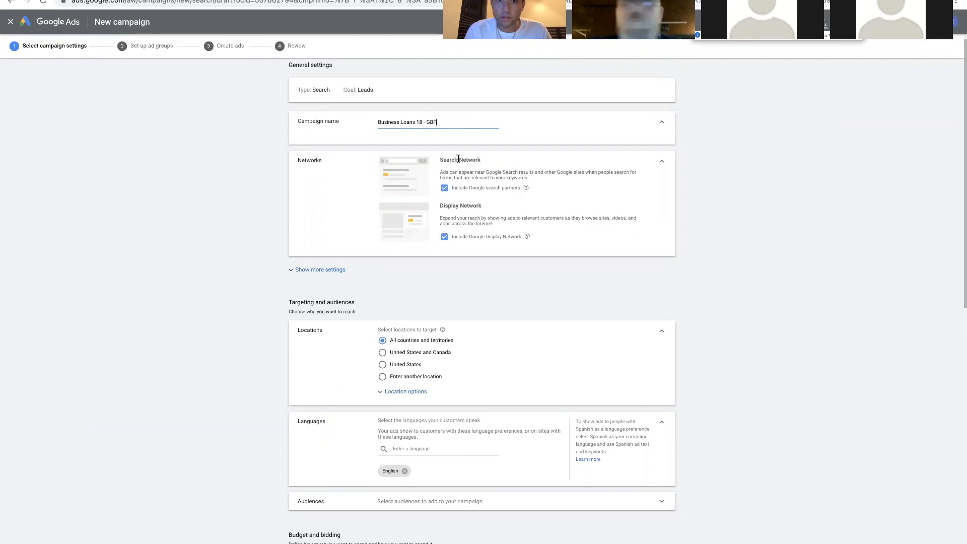
click(444, 189)
click(445, 242)
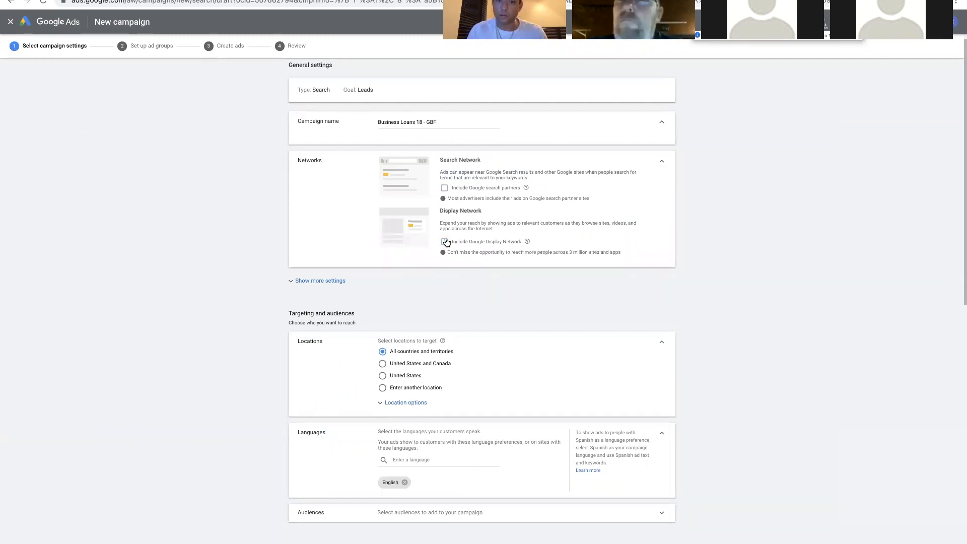
Step: Expand the additional general settings to review the dates, URL options, Dynamic Search Ads setting and ad schedule
click(304, 285)
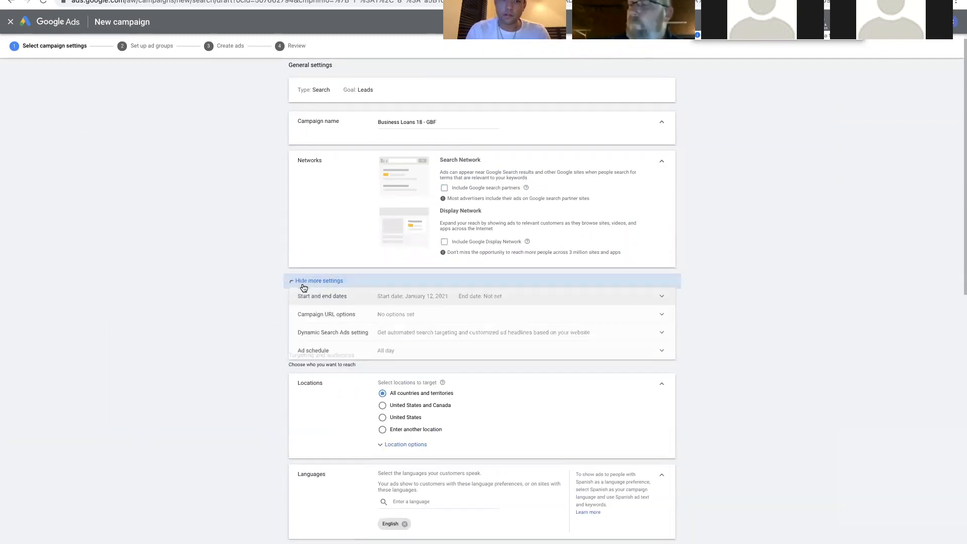
scroll(254, 360, down, 2)
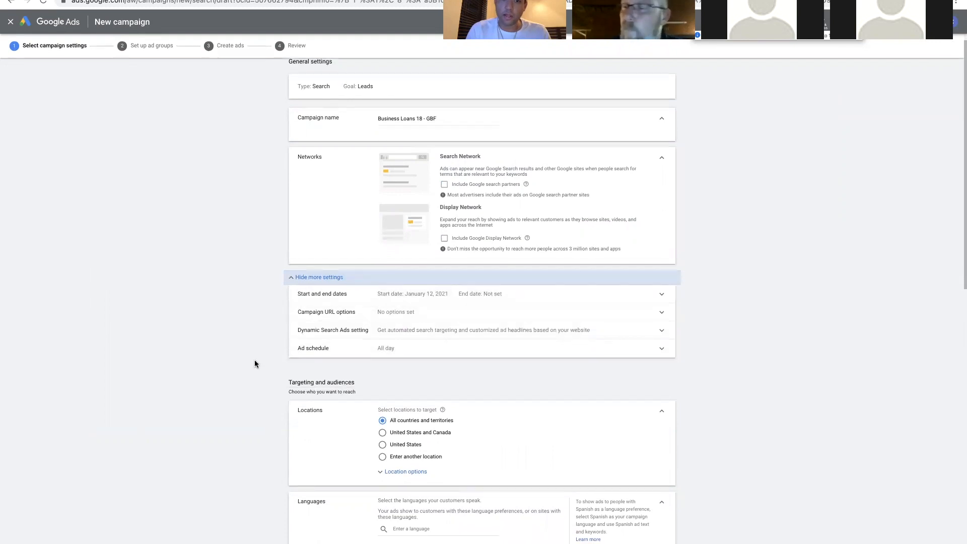
scroll(255, 363, down, 2)
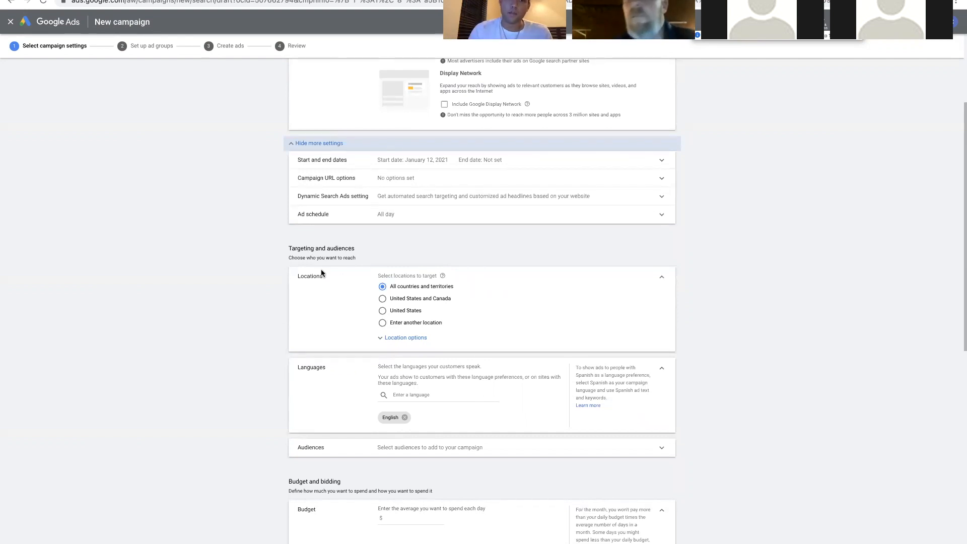
Step: Target the United States and limit the location options to people in or regularly in the targeted locations
scroll(333, 285, down, 1)
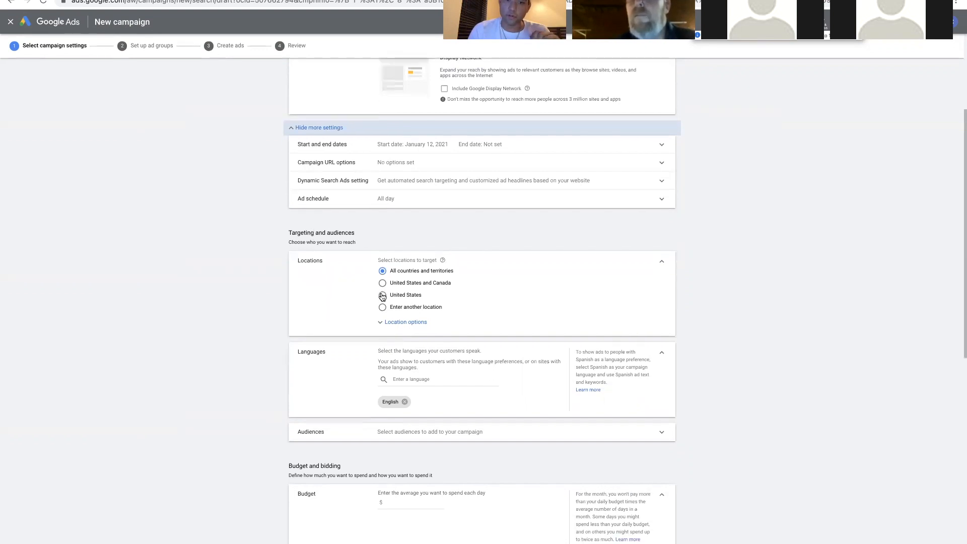
click(382, 295)
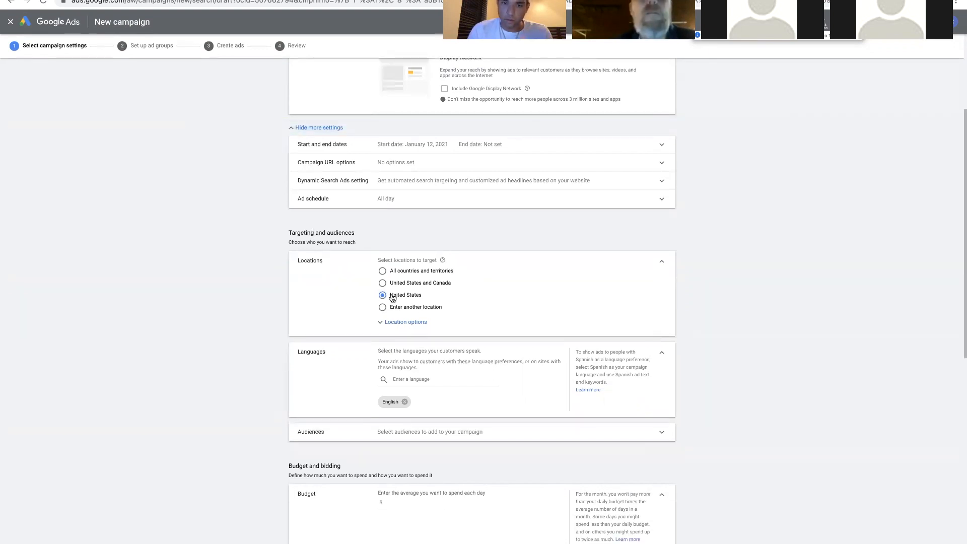
click(397, 321)
scroll(375, 355, down, 1)
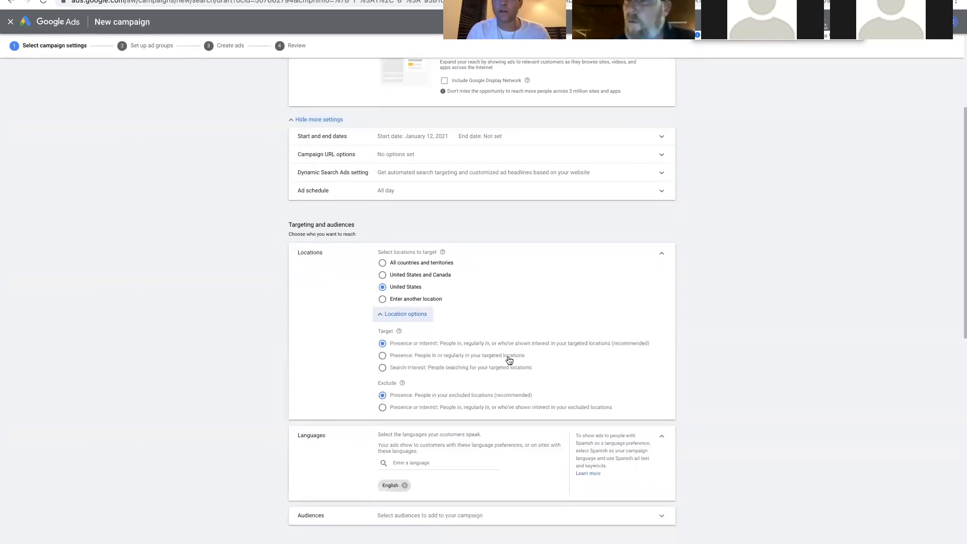
click(383, 356)
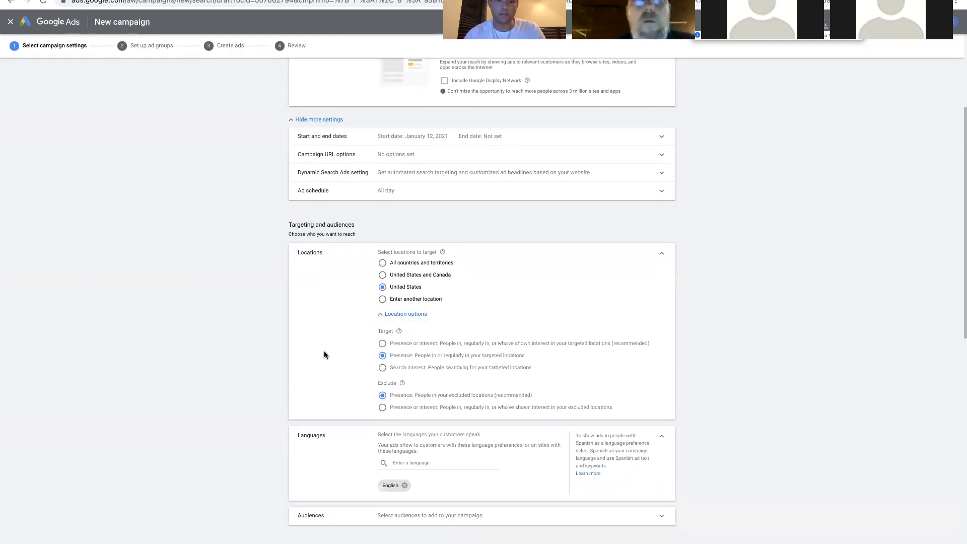
Step: Add the Business Professionals and Business Loans audiences to the campaign
scroll(324, 355, down, 3)
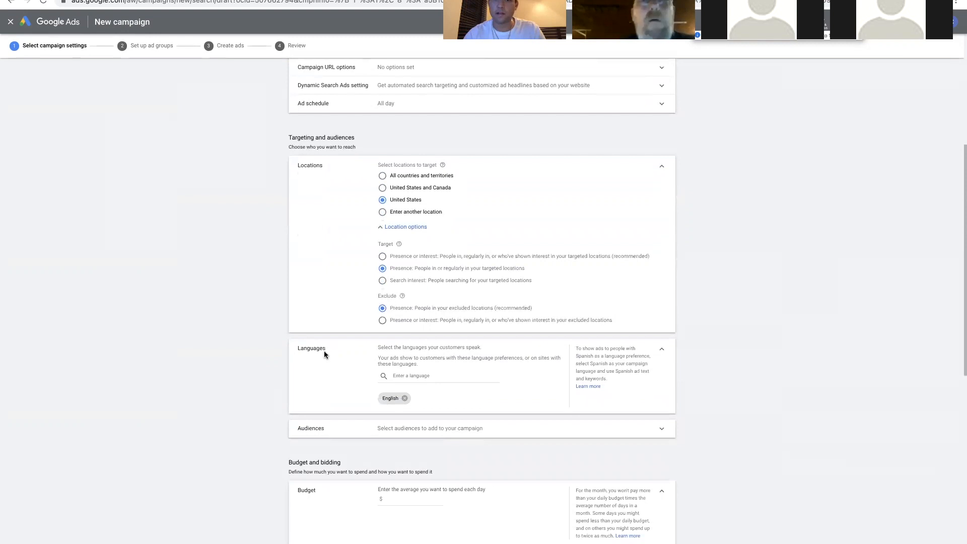
scroll(324, 354, down, 3)
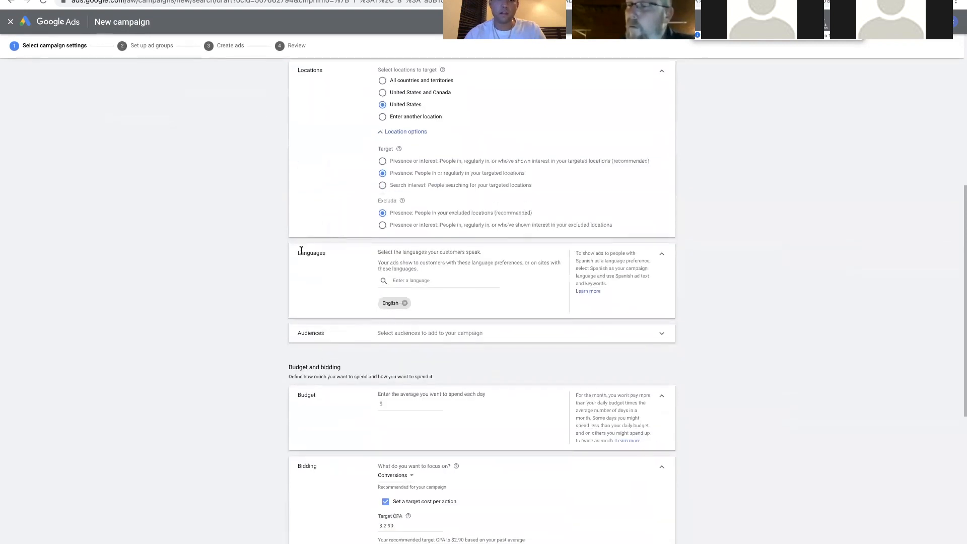
scroll(329, 278, down, 2)
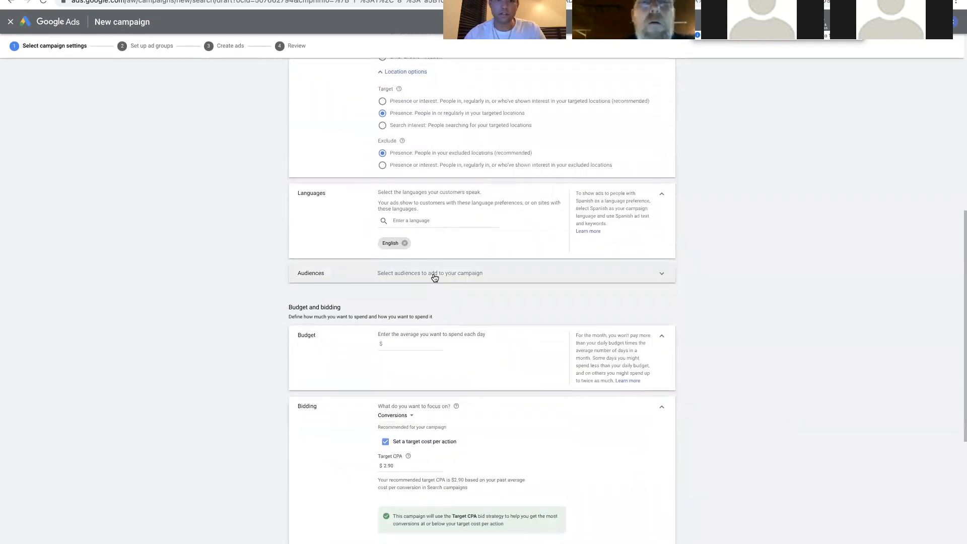
click(433, 273)
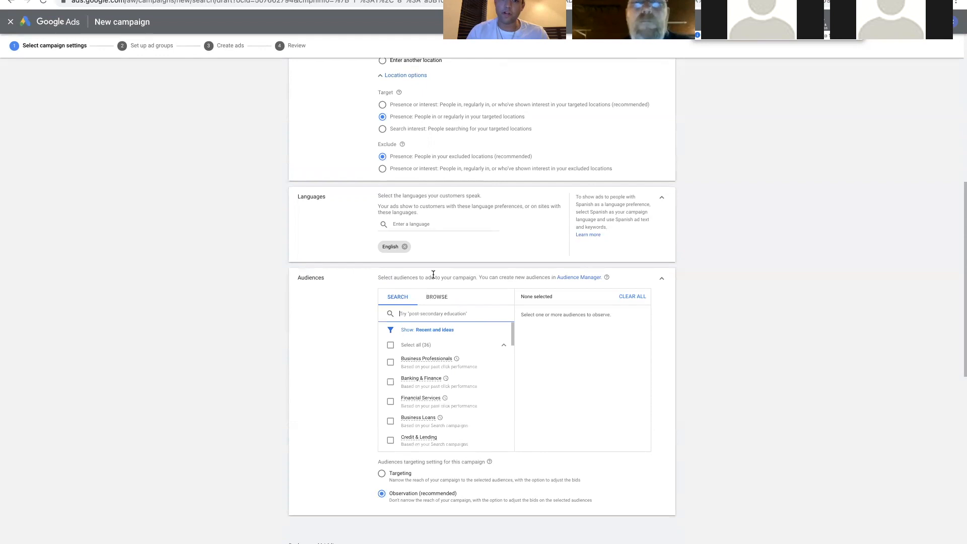
mouse_move(424, 363)
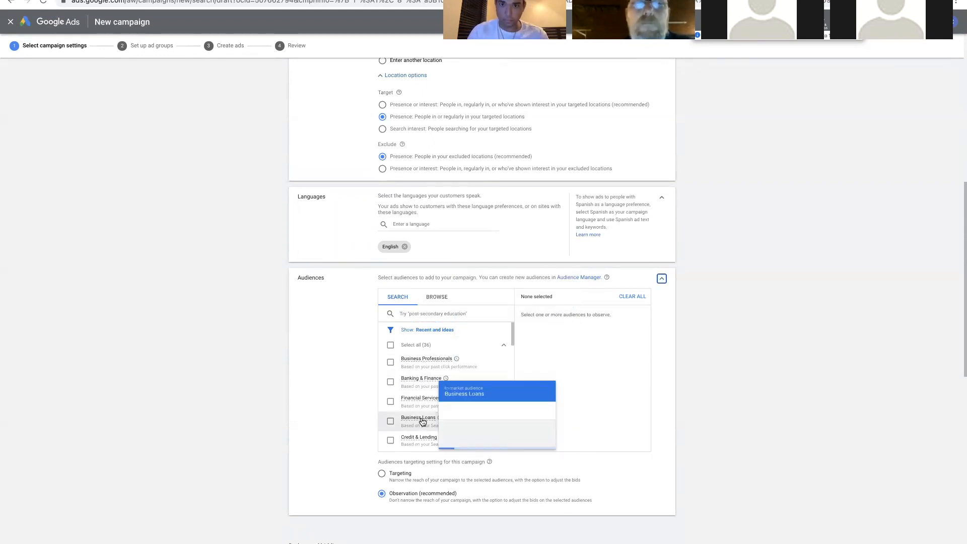
click(391, 363)
scroll(423, 363, down, 2)
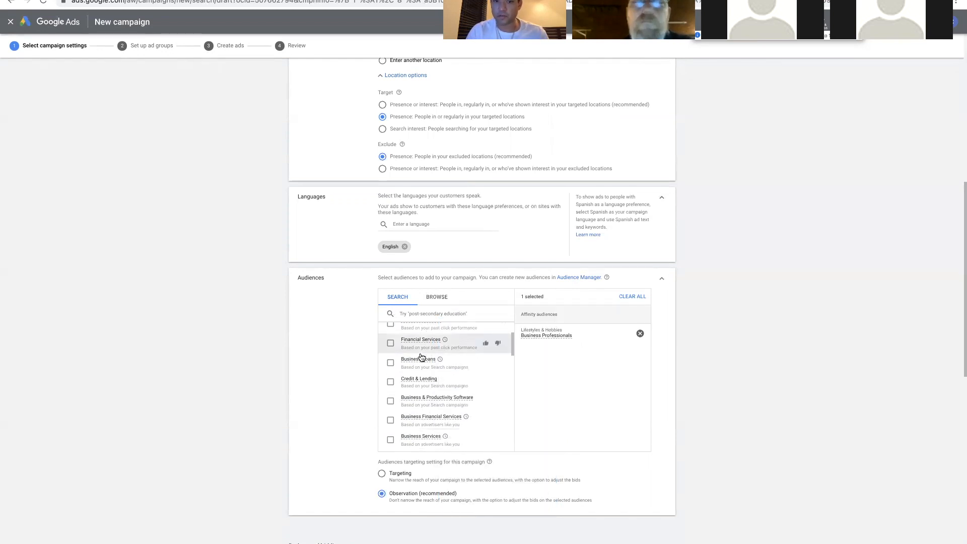
click(392, 364)
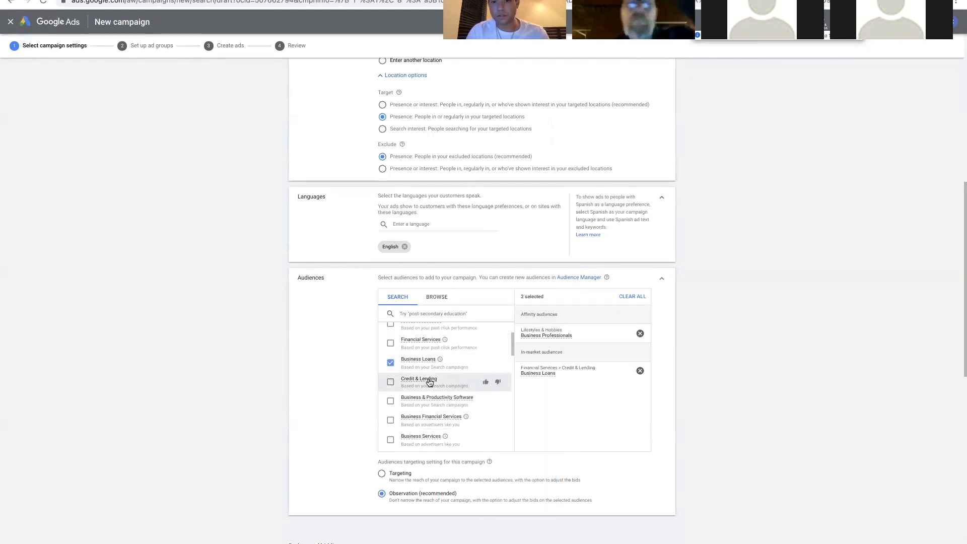
scroll(425, 336, up, 1)
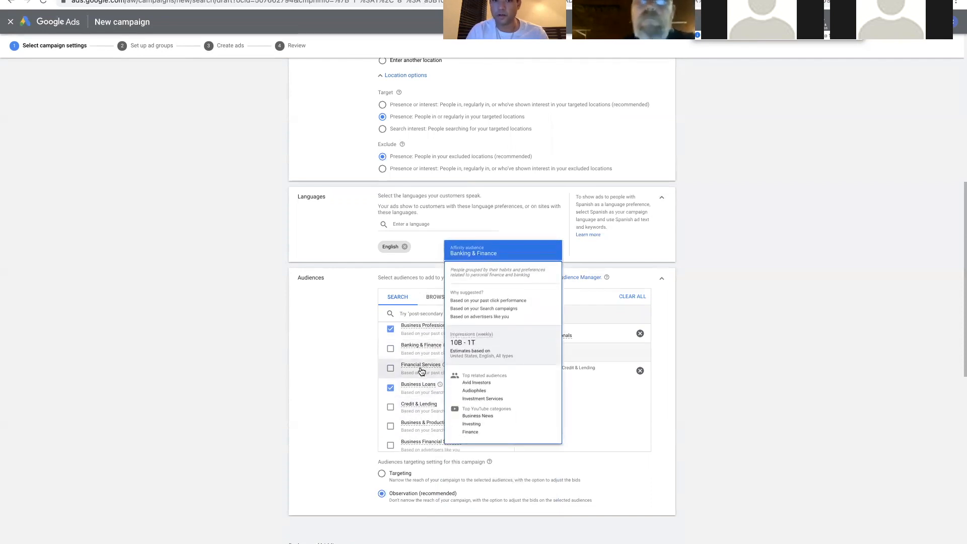
scroll(421, 370, down, 1)
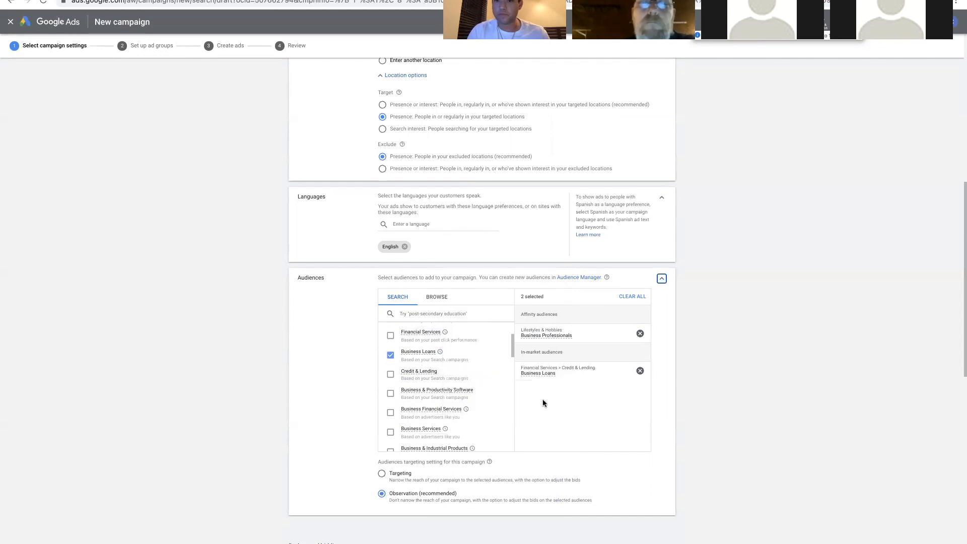
Step: Set the campaign's average daily budget to $5
scroll(543, 403, down, 2)
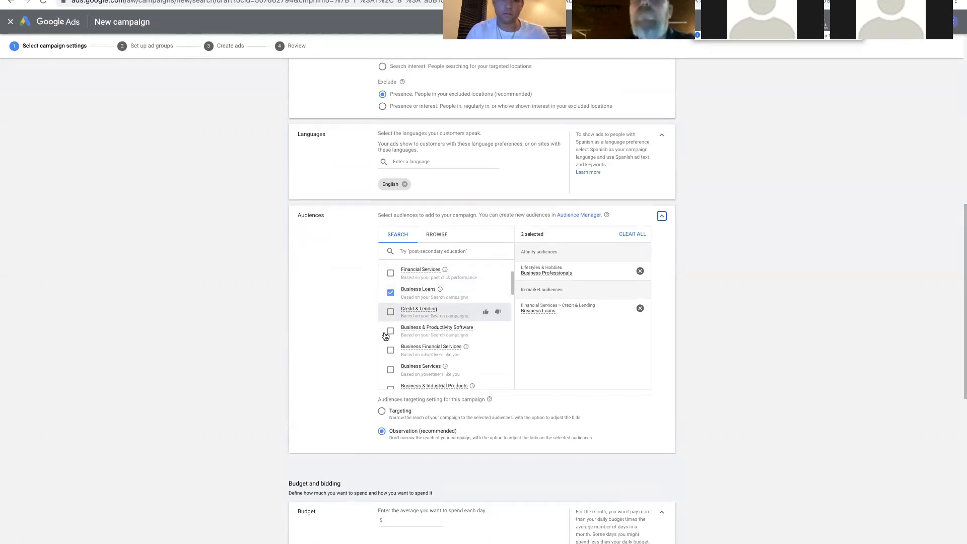
scroll(333, 416, down, 3)
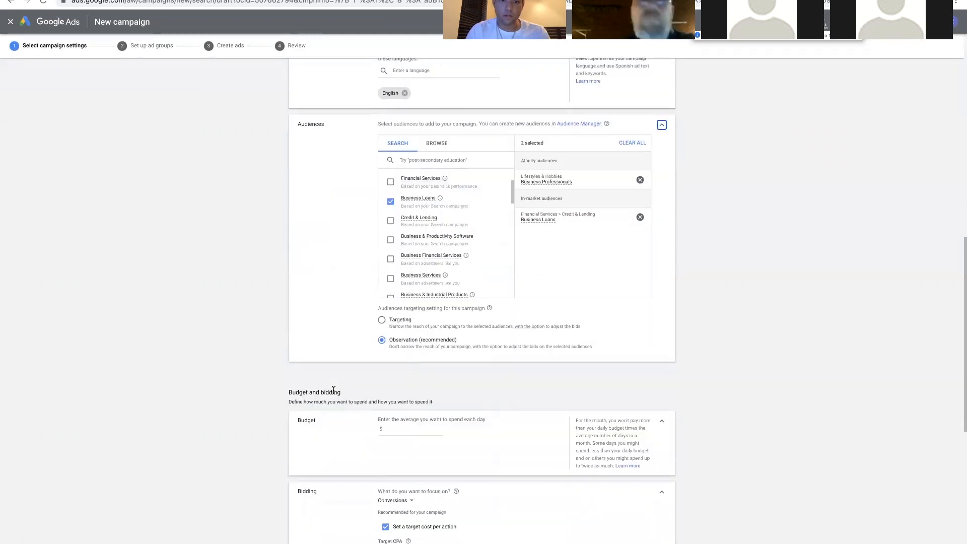
click(396, 427)
text(5)
scroll(334, 412, down, 3)
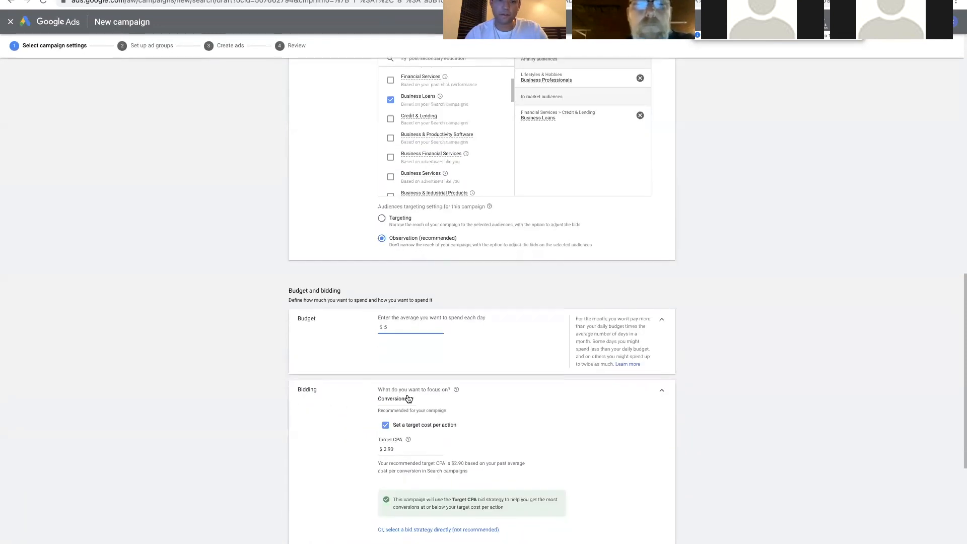
Step: Change the bidding focus from Conversions to Clicks
click(407, 402)
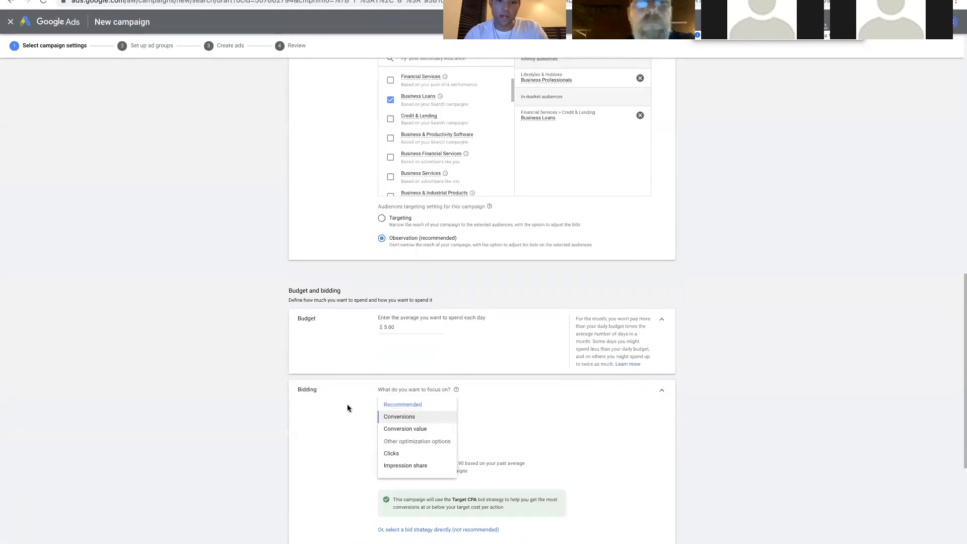
click(403, 408)
click(400, 399)
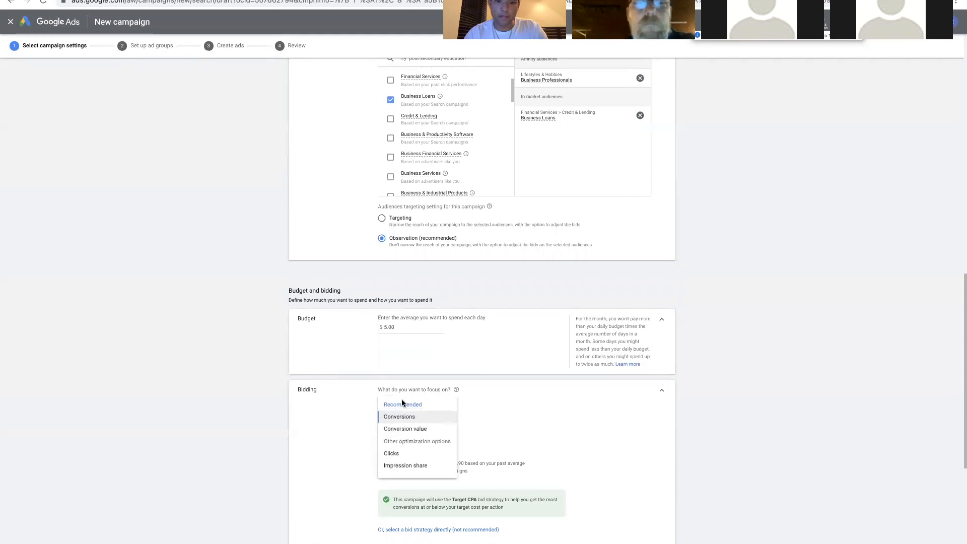
click(396, 455)
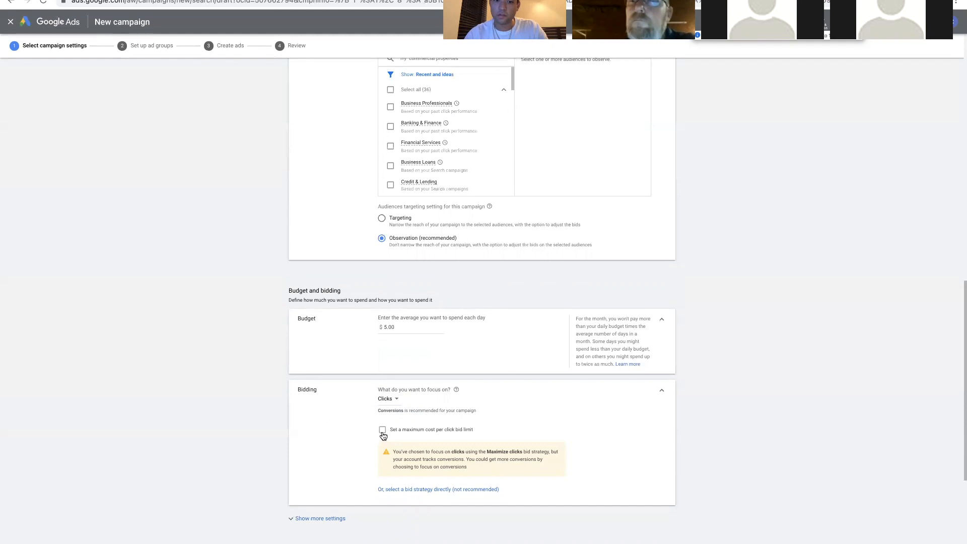
Step: Switch to direct bid strategy selection and use a new portfolio strategy for Maximize clicks
click(427, 491)
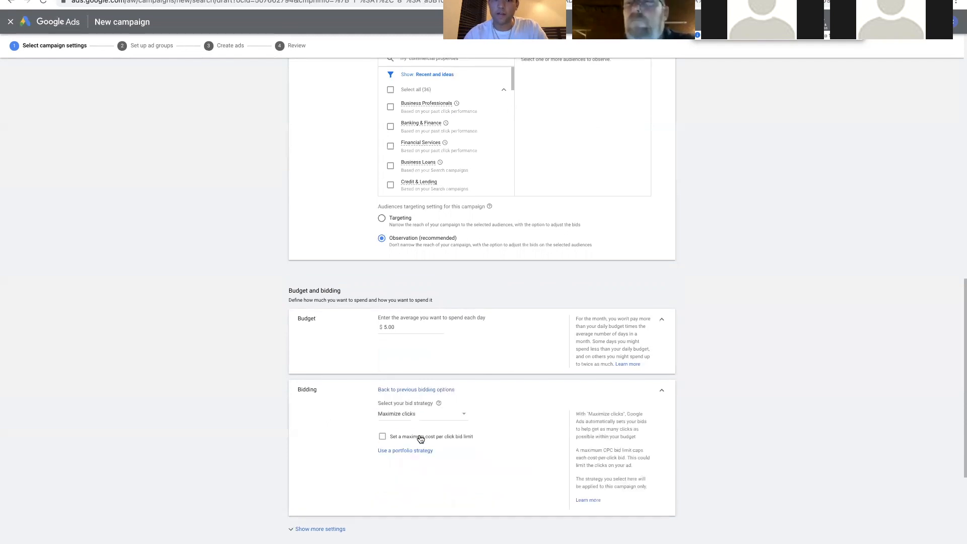
click(407, 452)
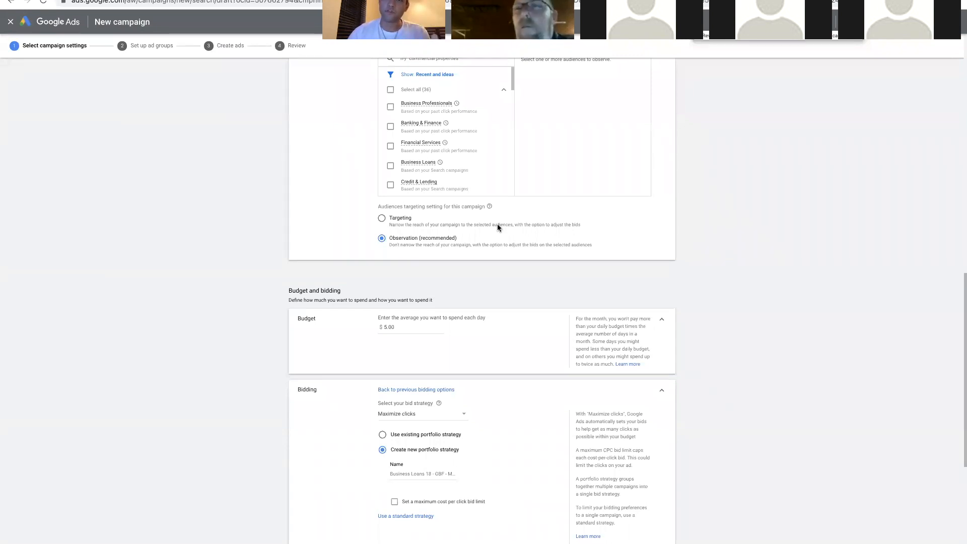
scroll(416, 373, down, 1)
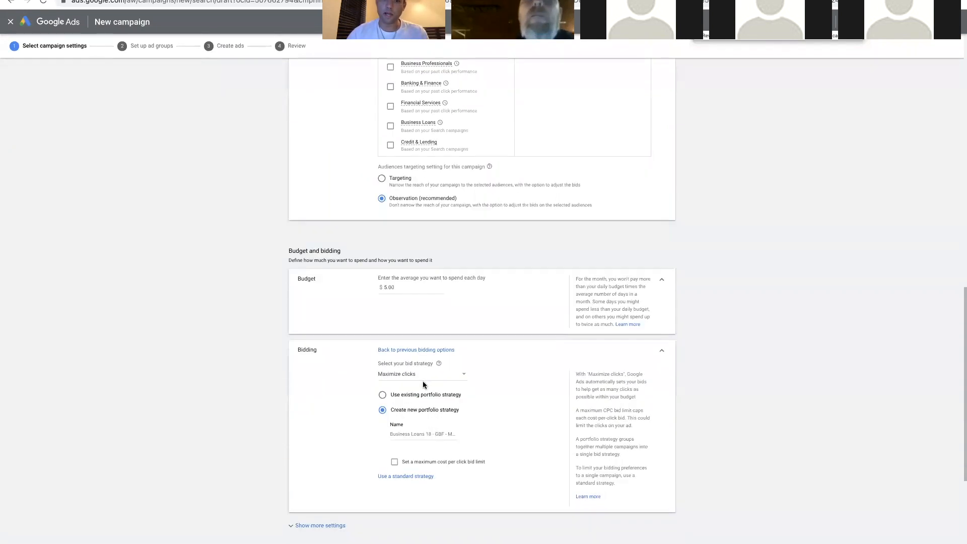
Step: Apply the existing portfolio strategy "Step 1 : New Campaign Bid Strategy" with Maximize clicks as the campaign's bidding
click(388, 396)
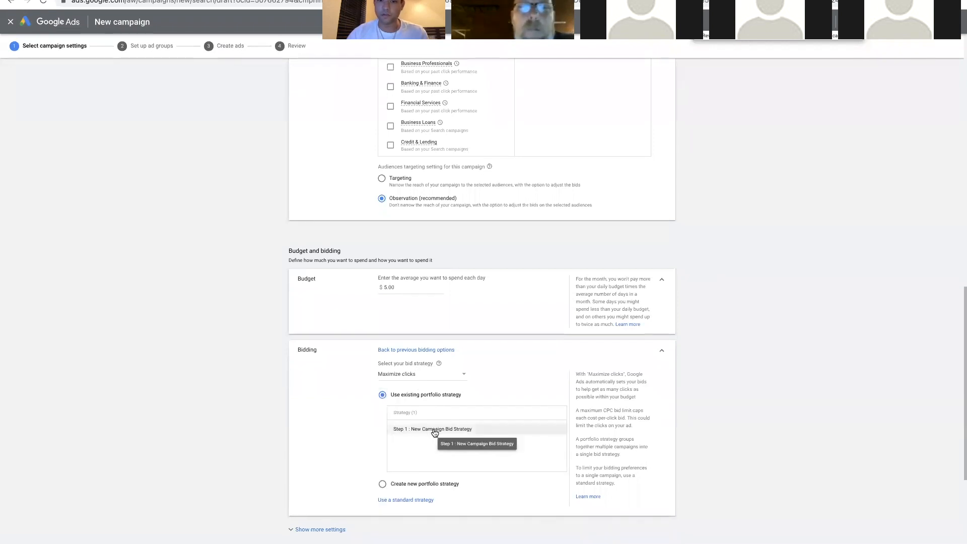
click(435, 430)
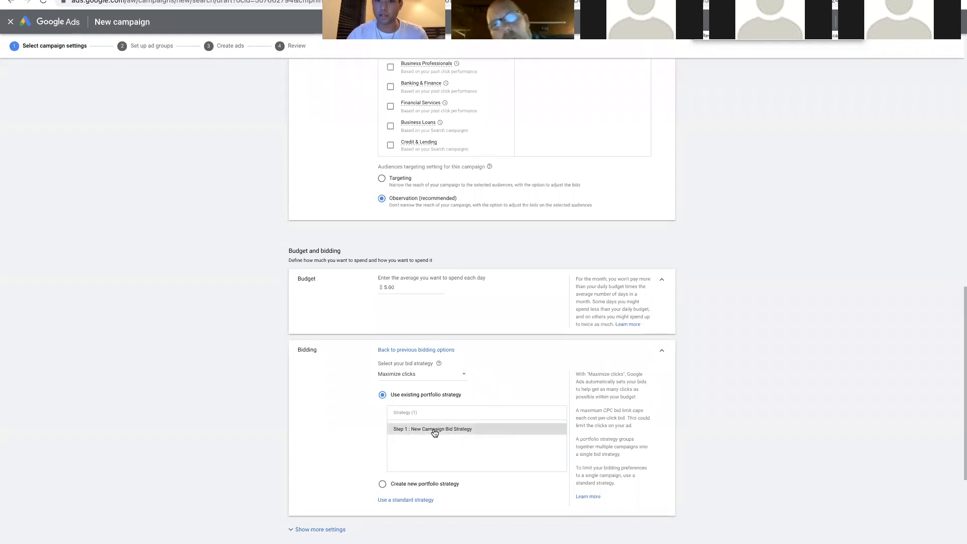
click(443, 375)
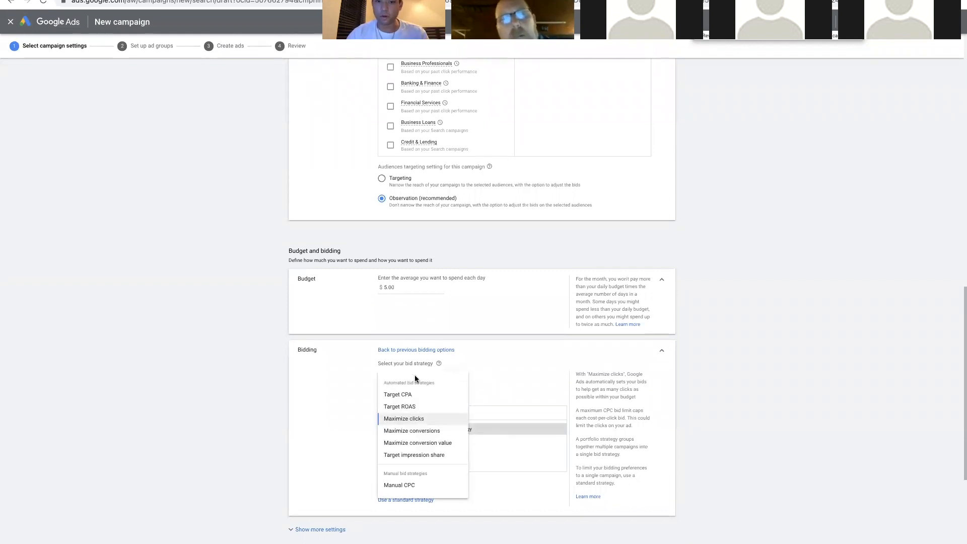
click(399, 424)
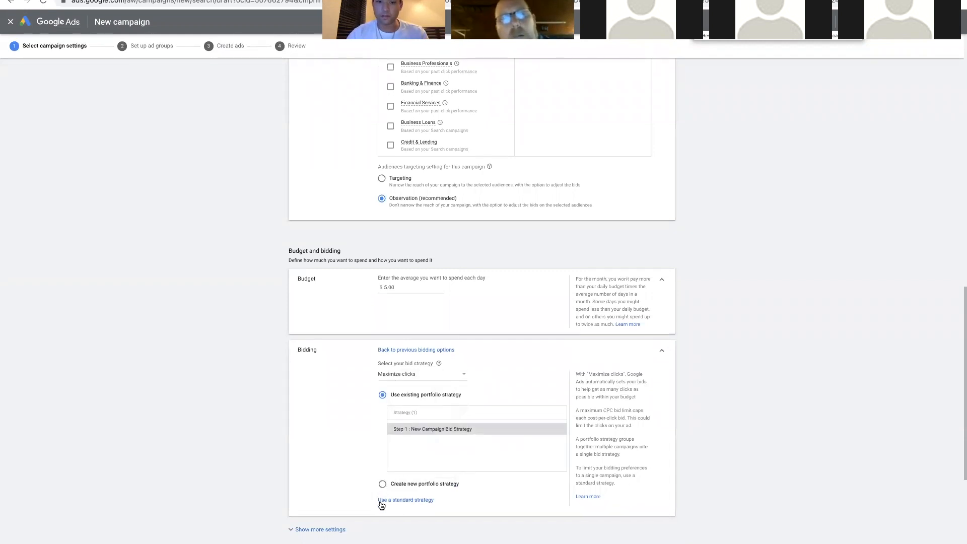
click(382, 500)
click(383, 398)
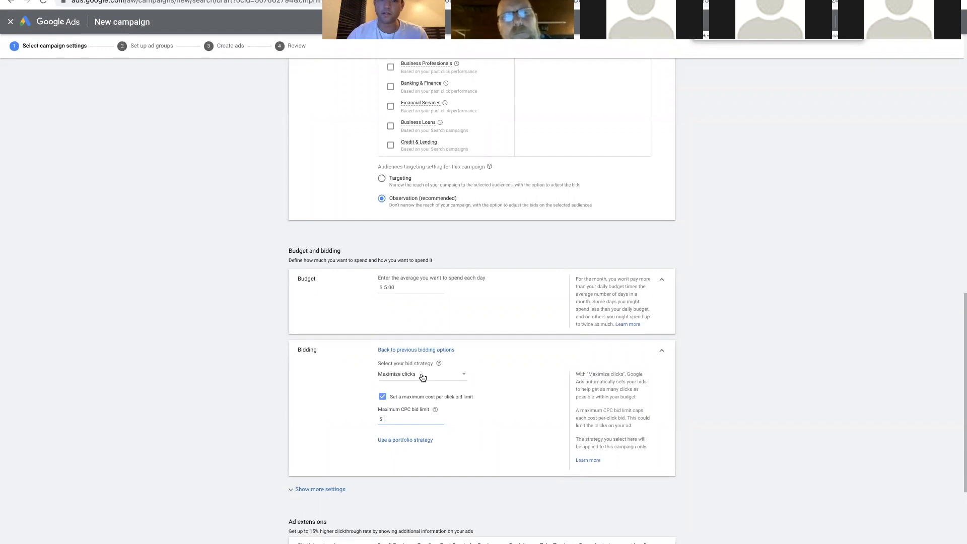
click(405, 440)
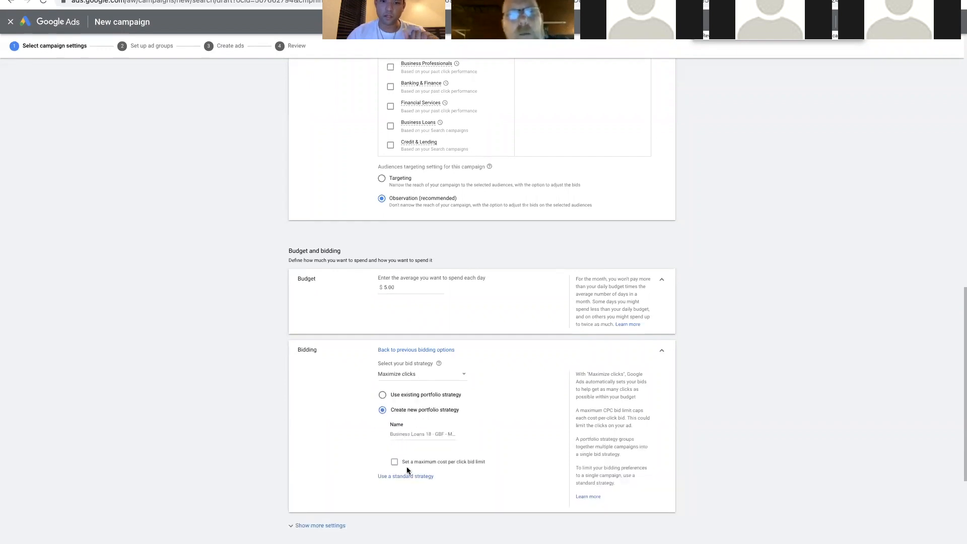
click(383, 395)
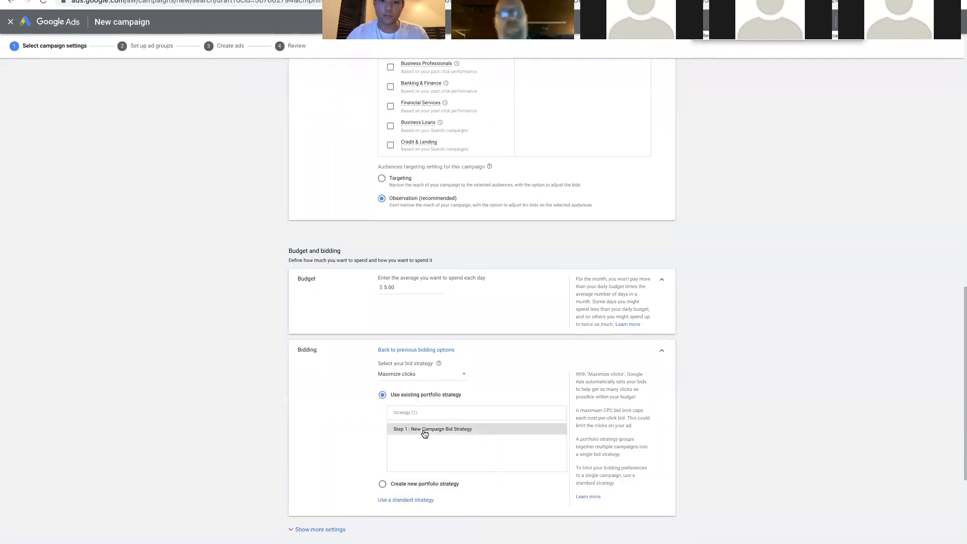
Step: Reveal the additional campaign settings below the bidding section
scroll(333, 435, down, 2)
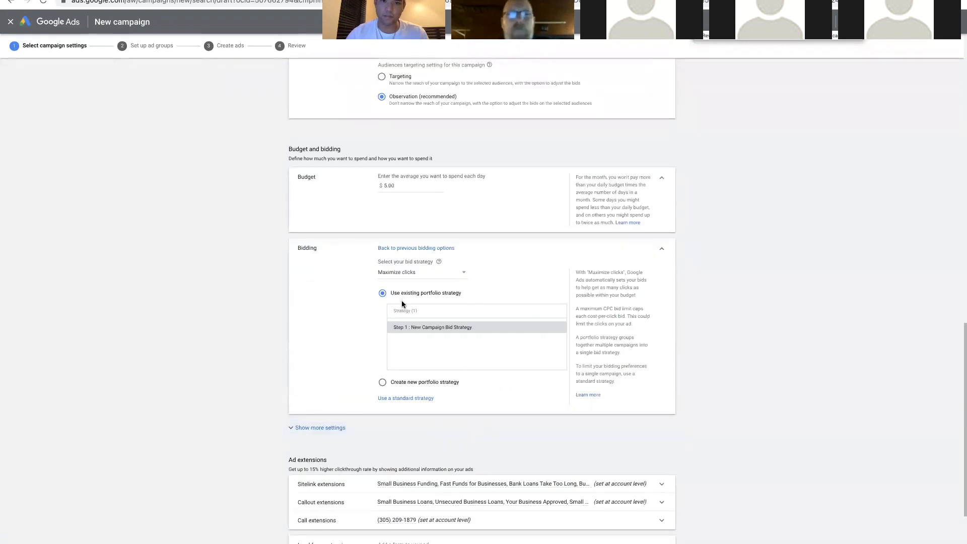
click(322, 427)
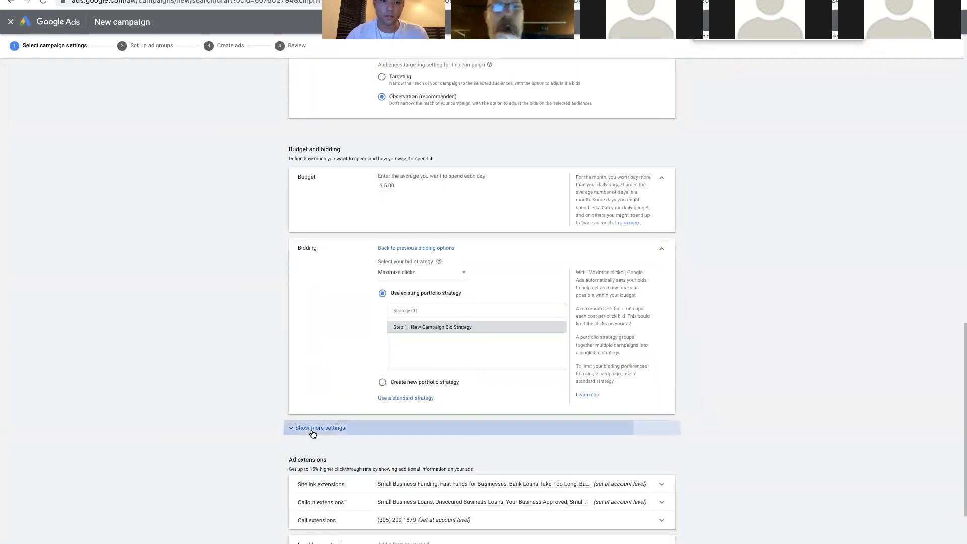
scroll(333, 294, down, 2)
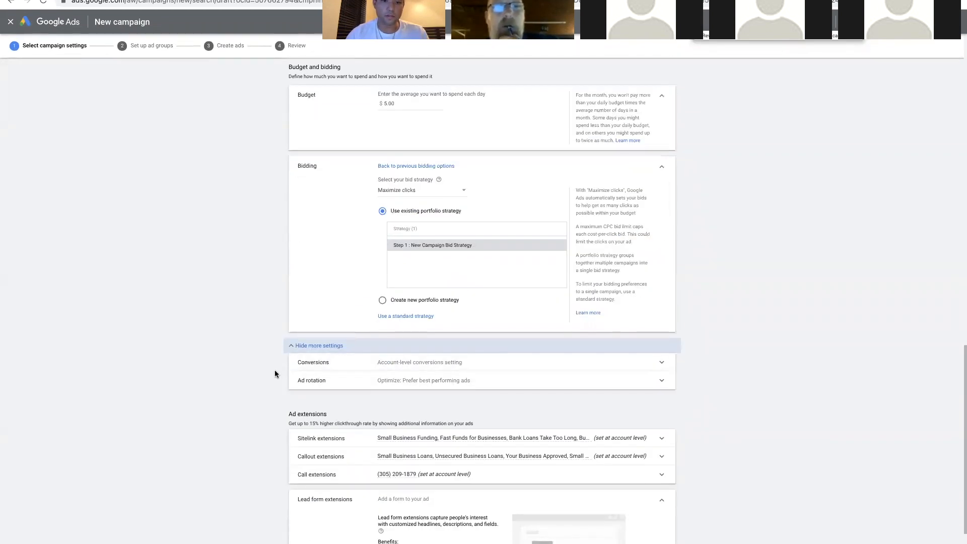
Step: Switch the sitelink extensions from account-level to campaign-level selection
scroll(276, 371, down, 2)
click(448, 330)
click(382, 346)
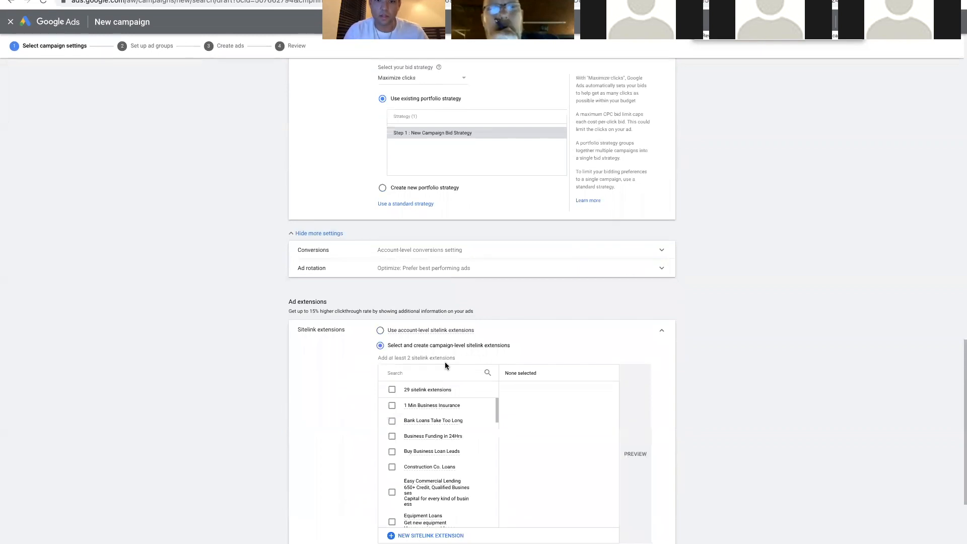
Step: Add the S&M Enterprise Lending, Small Business Funding and Working Capital sitelinks to the campaign
scroll(440, 422, down, 1)
mouse_move(440, 422)
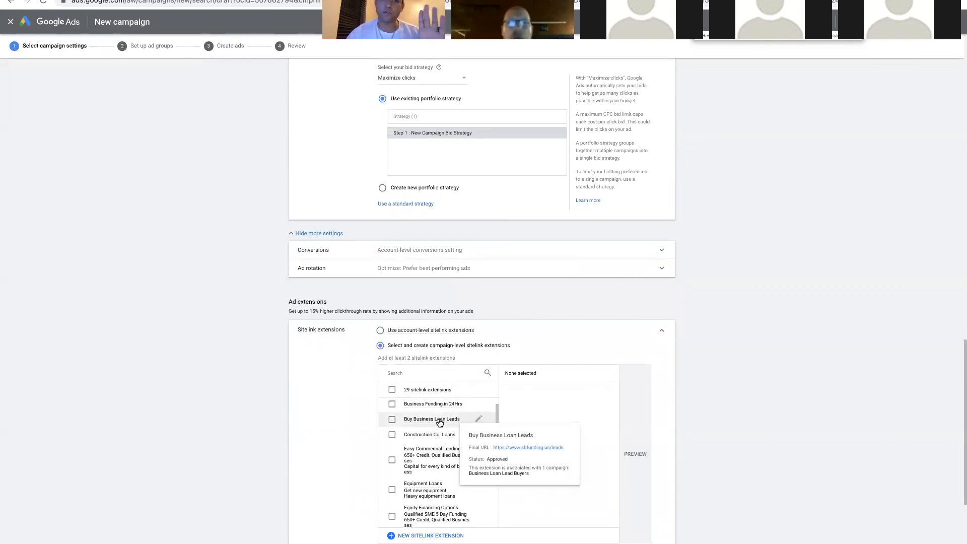
scroll(439, 422, down, 5)
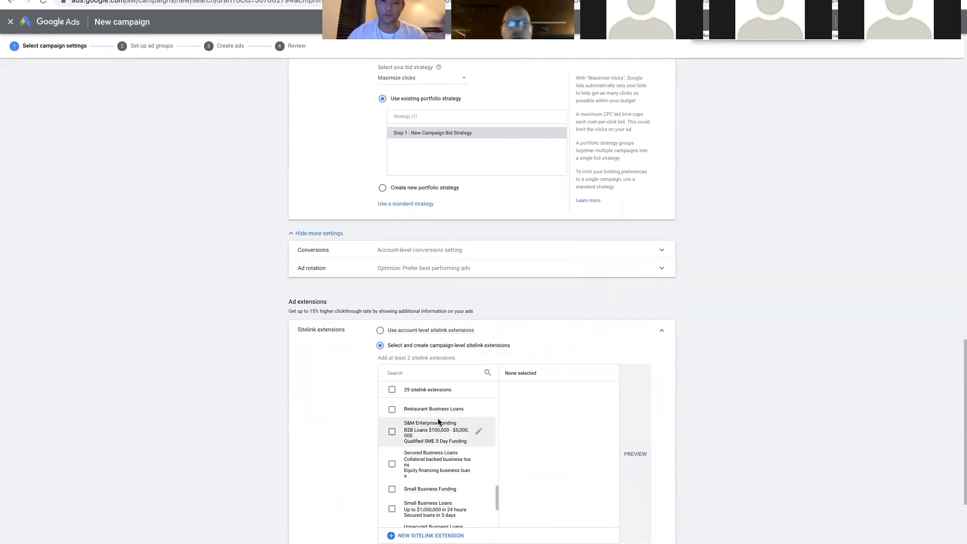
scroll(393, 419, down, 1)
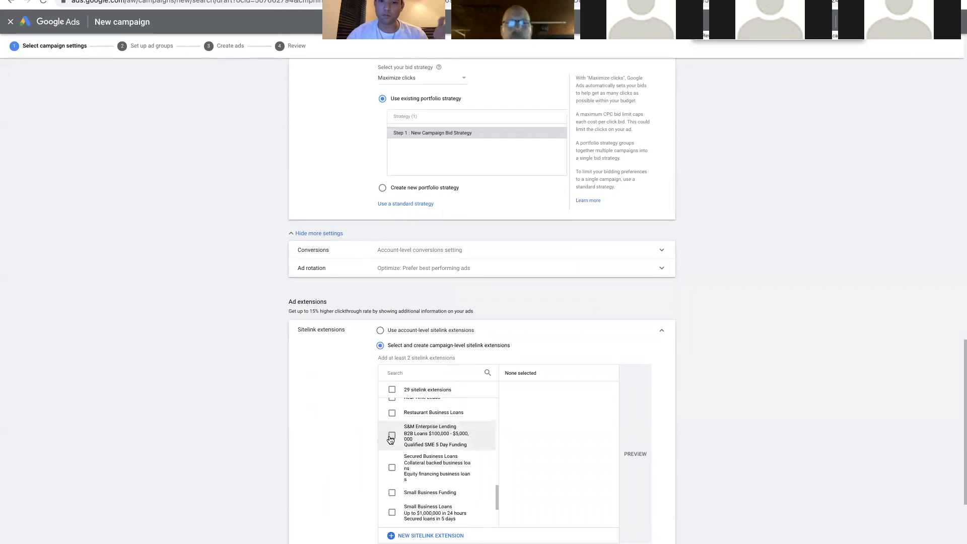
click(392, 436)
scroll(411, 449, down, 2)
click(392, 413)
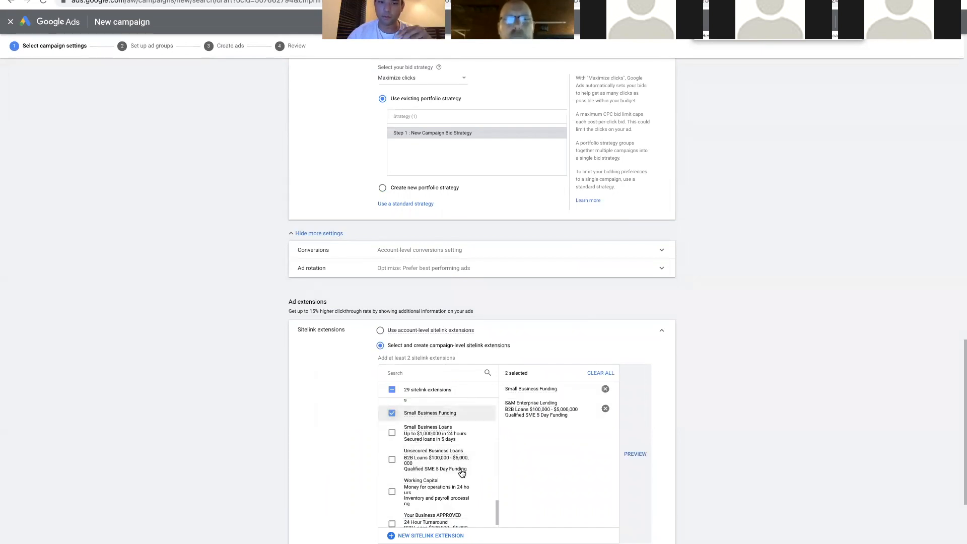
scroll(393, 443, down, 2)
click(392, 437)
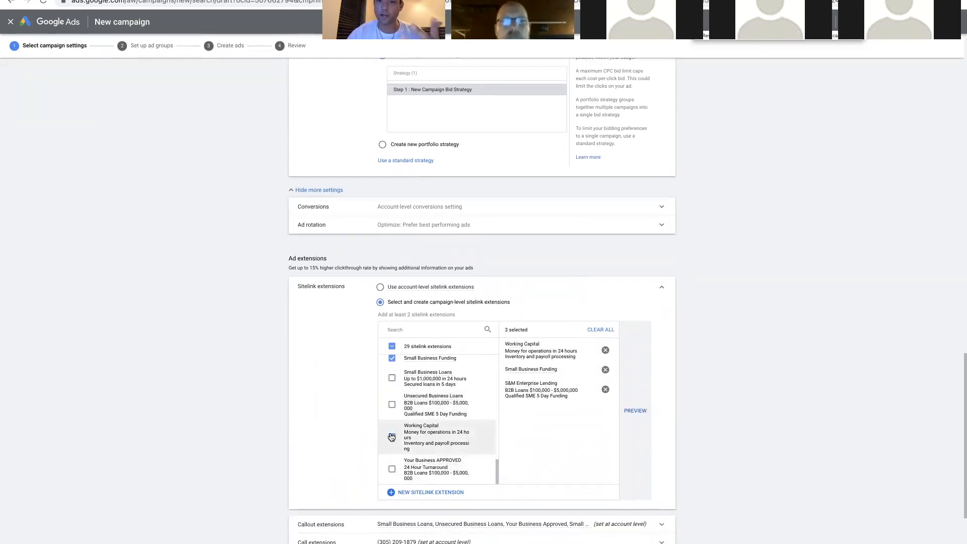
Step: Switch the callout extensions from account-level to campaign-level selection
scroll(362, 493, down, 2)
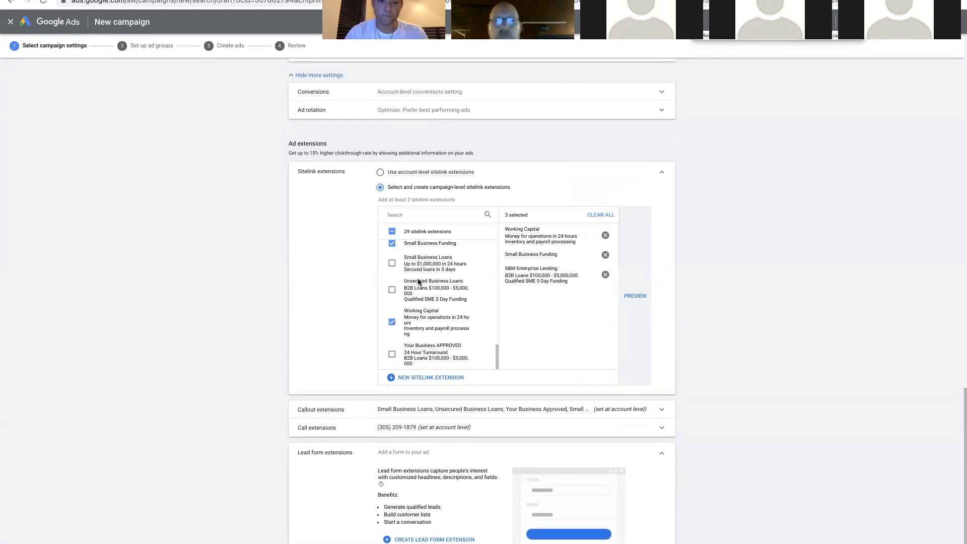
scroll(418, 282, down, 2)
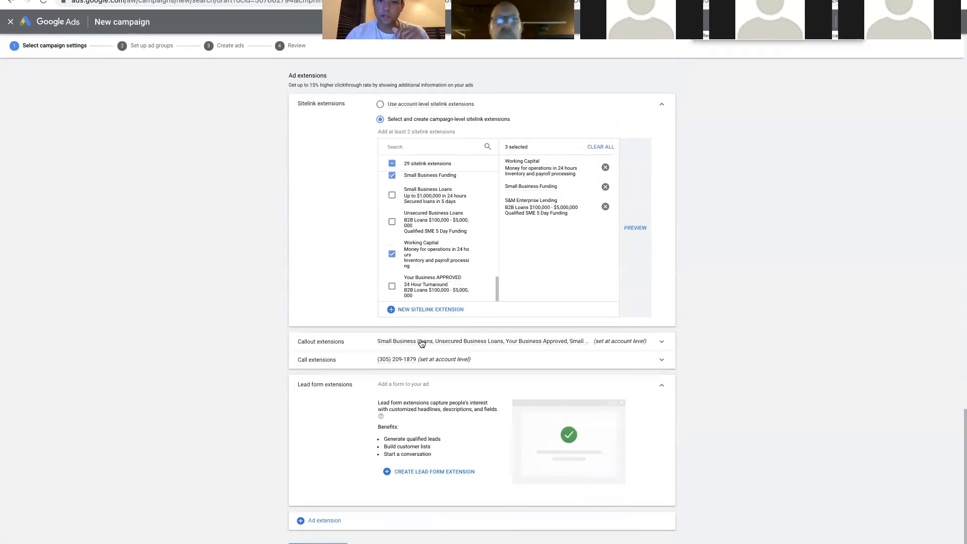
click(421, 342)
click(379, 359)
Step: Add the 94% Approval Rate, Easy Commercial Lending and Small Business Loans callouts to the campaign
scroll(453, 352, down, 1)
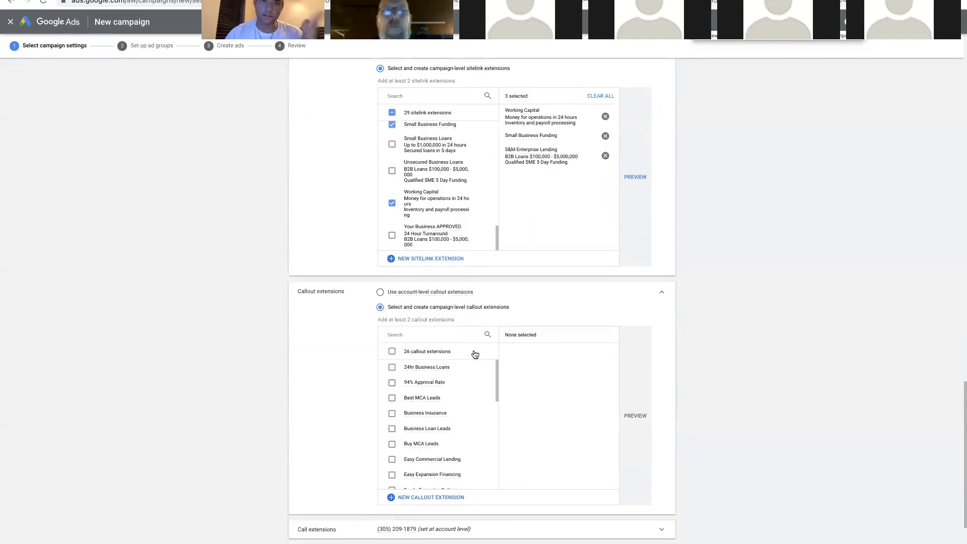
scroll(474, 354, up, 1)
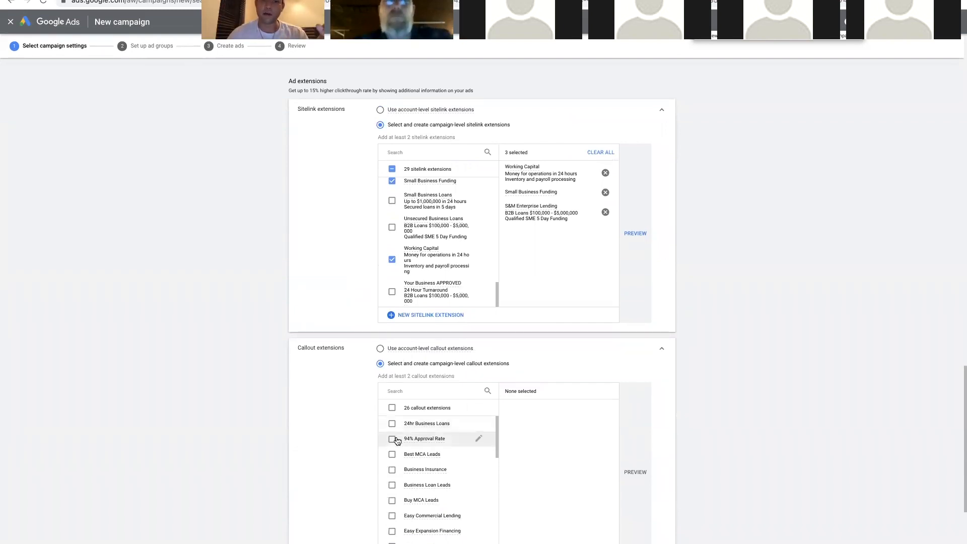
click(393, 439)
scroll(392, 441, down, 3)
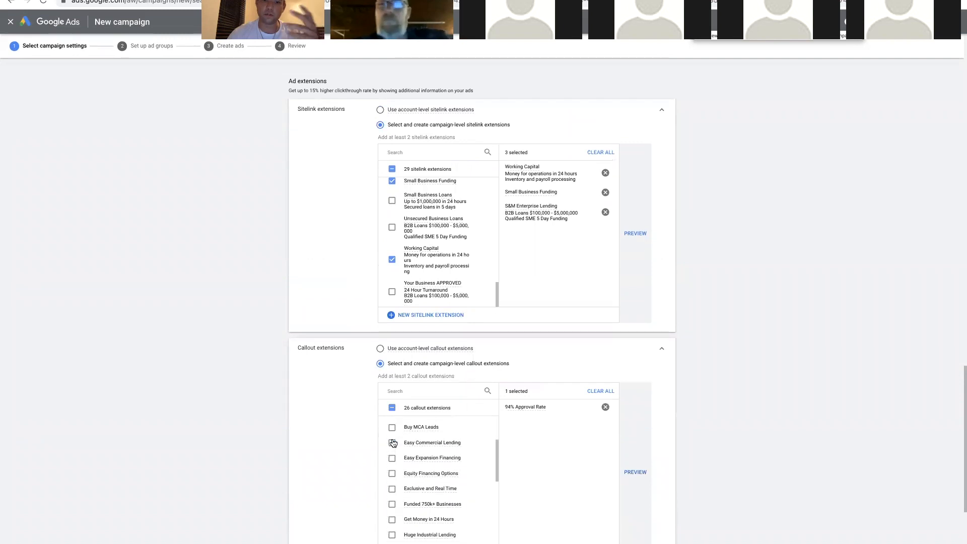
scroll(394, 443, up, 1)
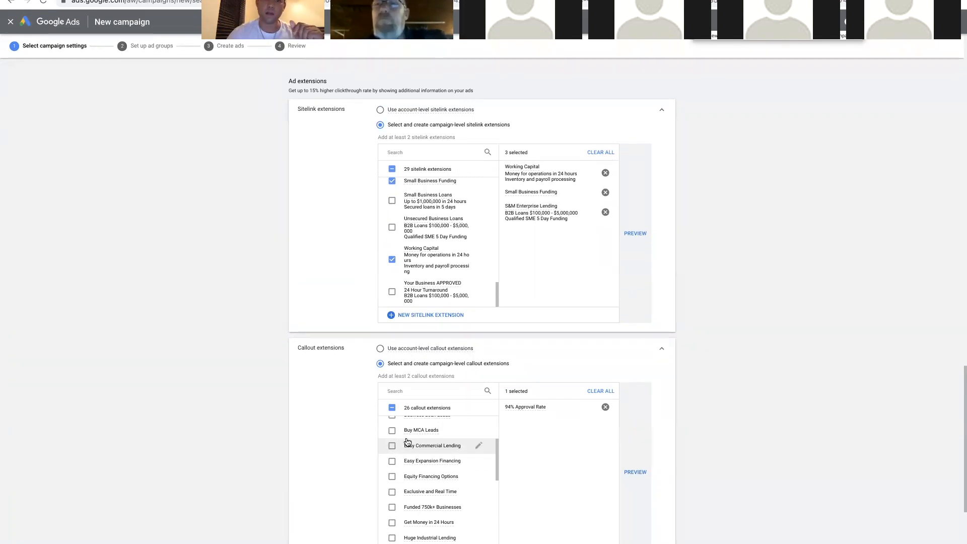
mouse_move(419, 446)
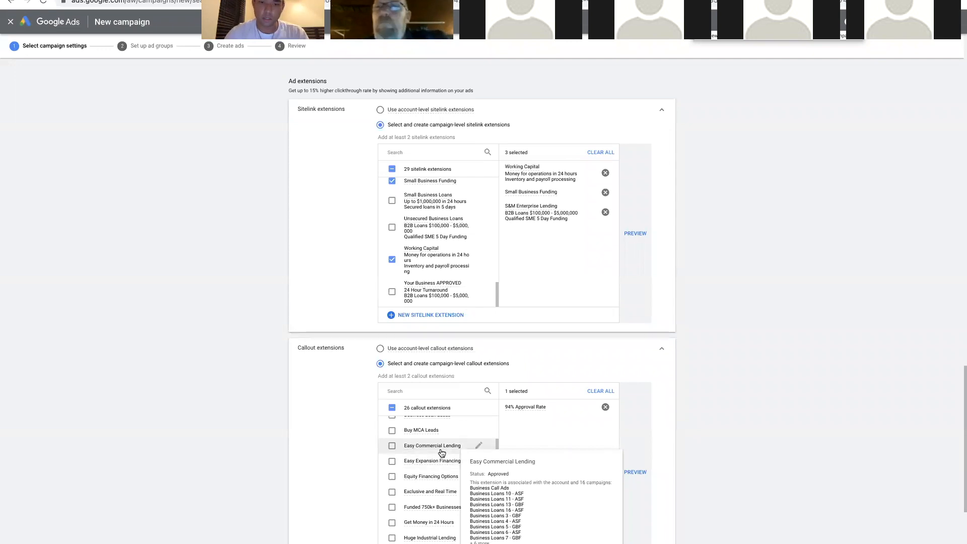
click(392, 450)
scroll(402, 472, down, 5)
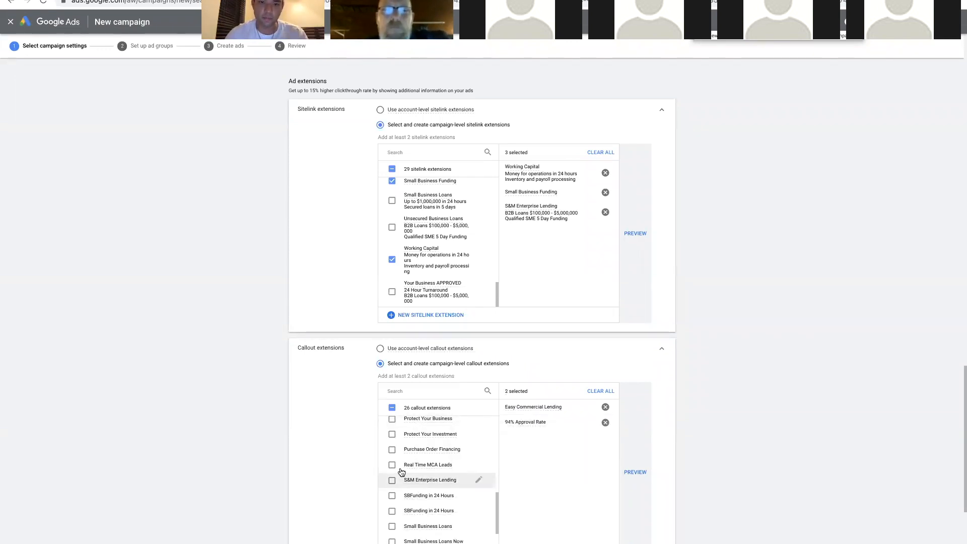
scroll(413, 484, down, 1)
scroll(411, 482, down, 1)
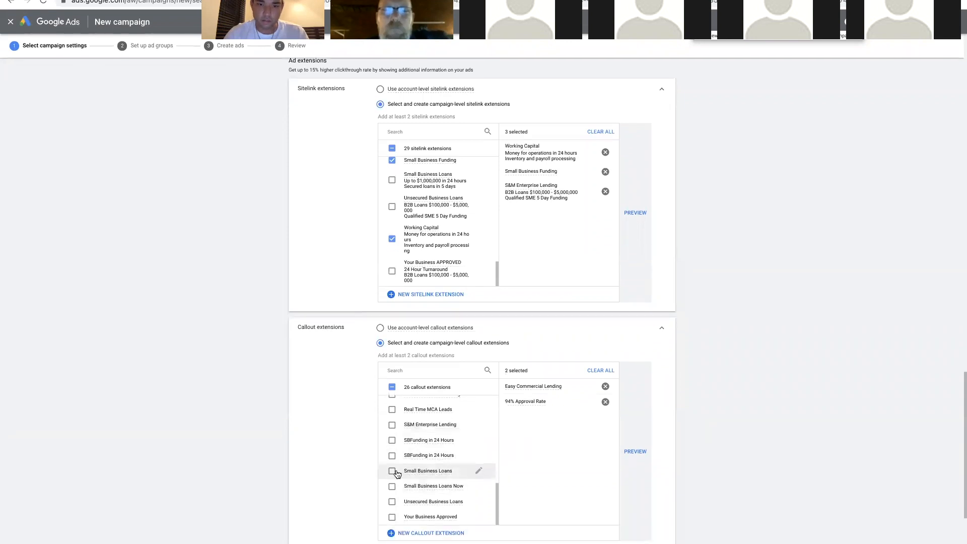
click(389, 472)
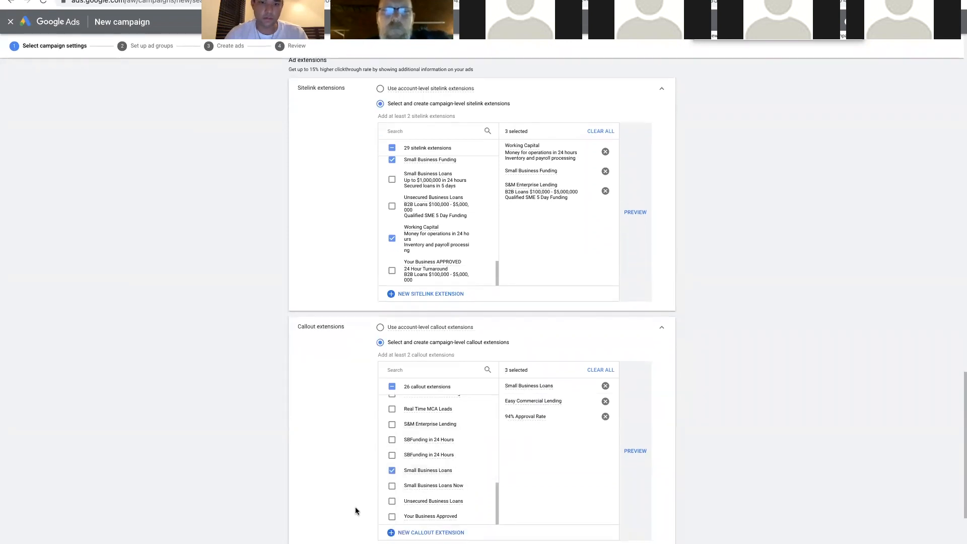
Step: Save the campaign settings and continue to the ad group setup
scroll(356, 512, down, 3)
scroll(352, 470, down, 1)
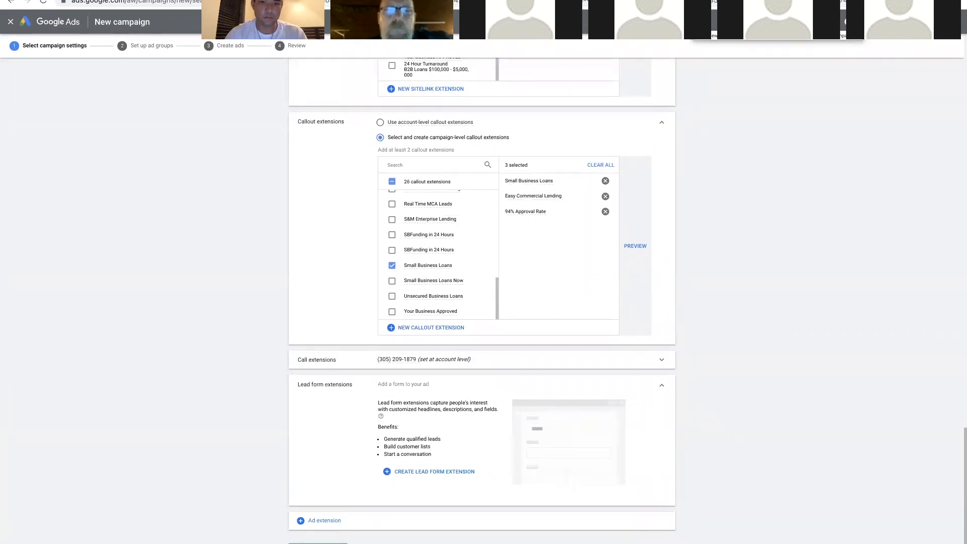
click(322, 543)
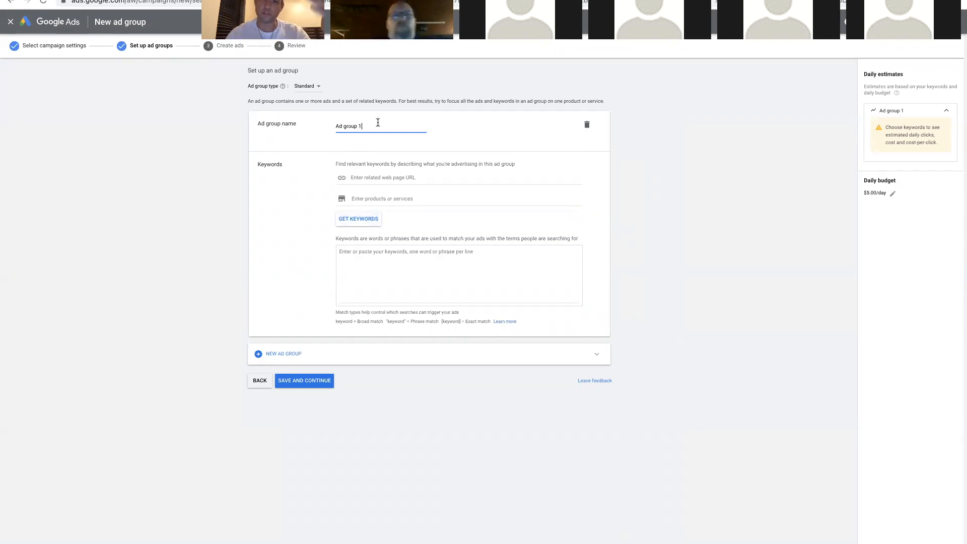
Step: Enter the phrase-match keywords "business loans", "small business loans", "business funding" and "small business funding", and start an unquoted line with business
click(357, 251)
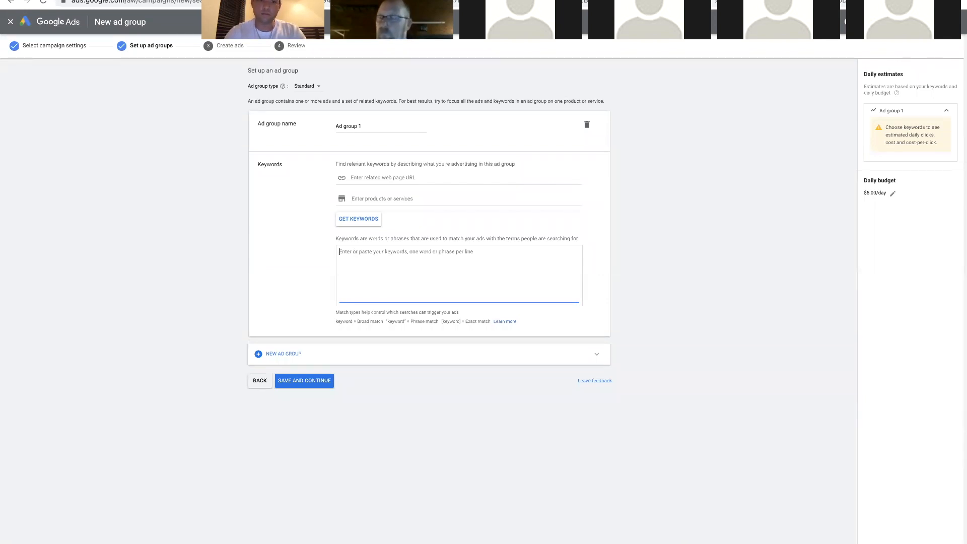
text(")
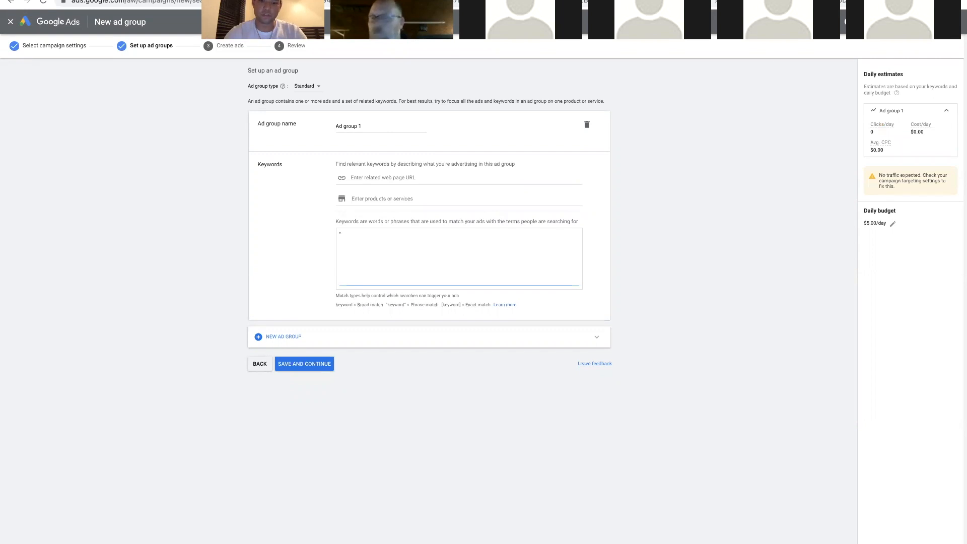
text(loans")
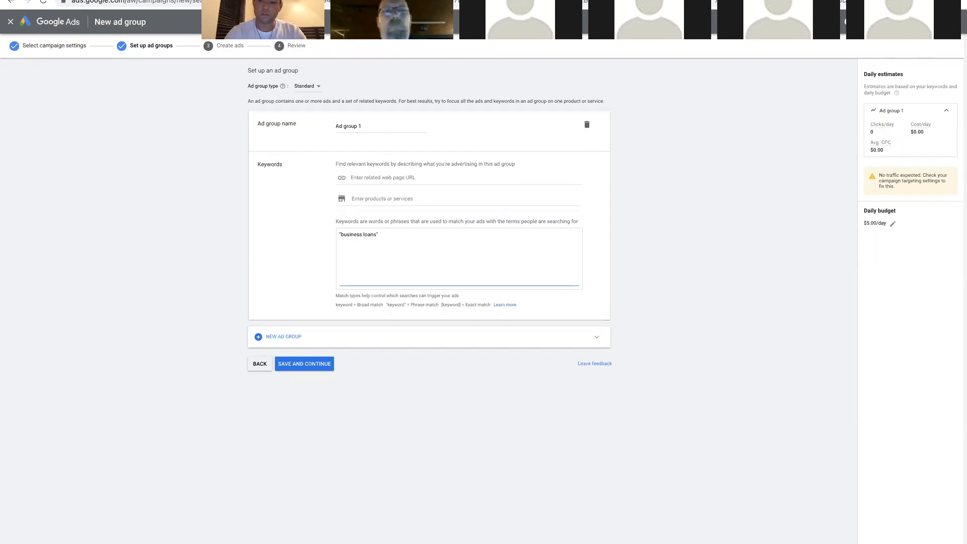
key(Return)
text("small B)
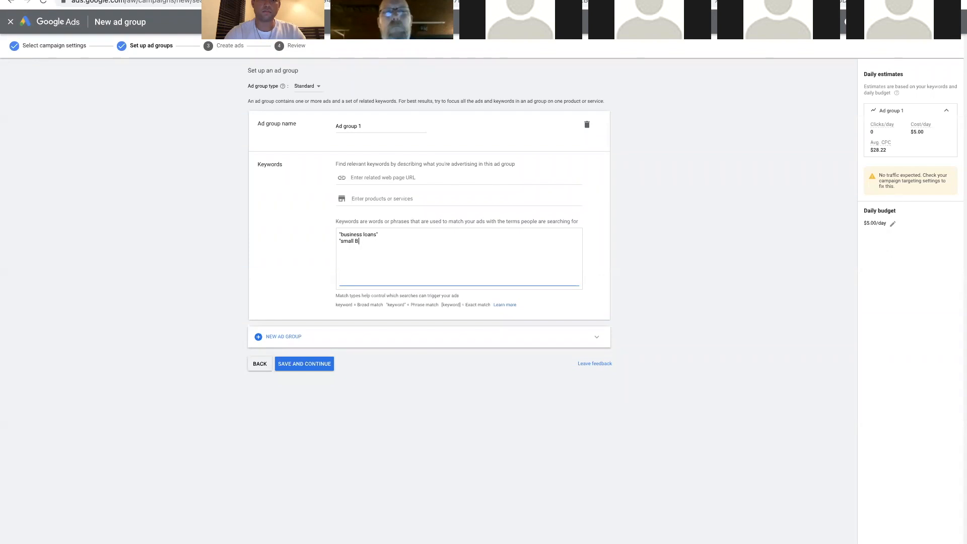
text(usiness loan)
text(business )
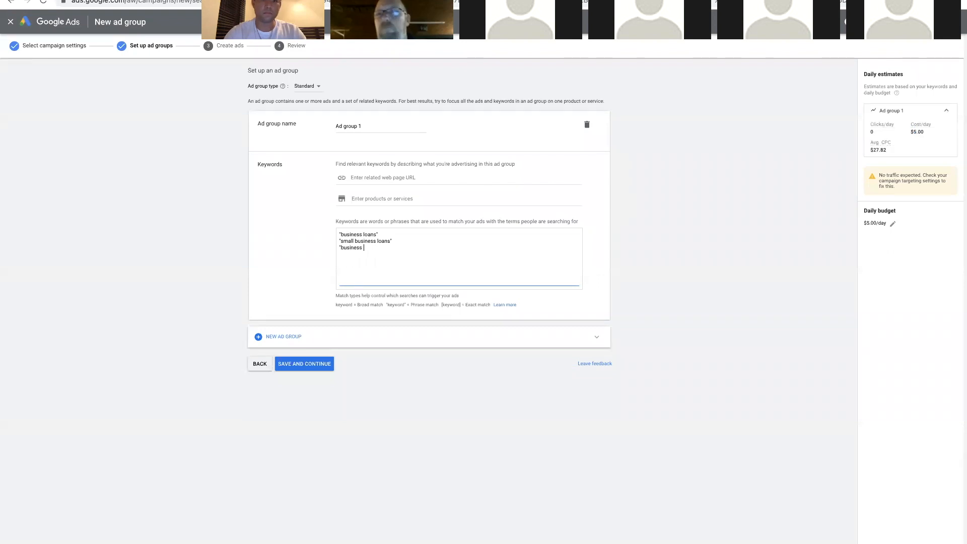
text(funding")
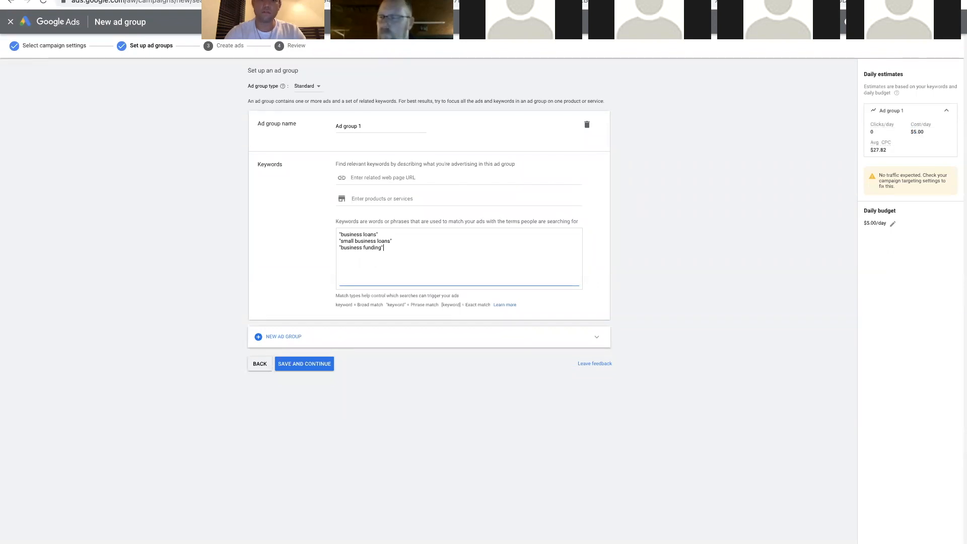
text("small business funding)
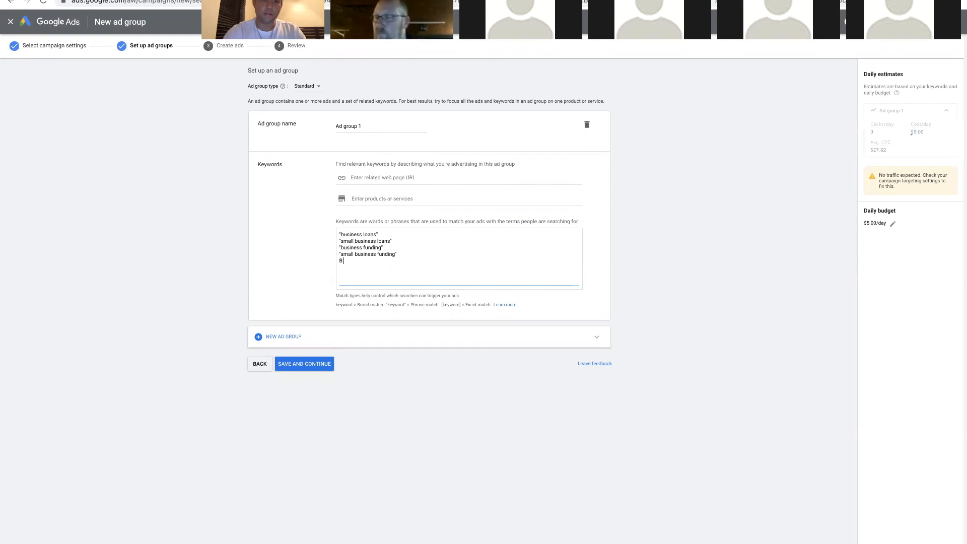
text(business)
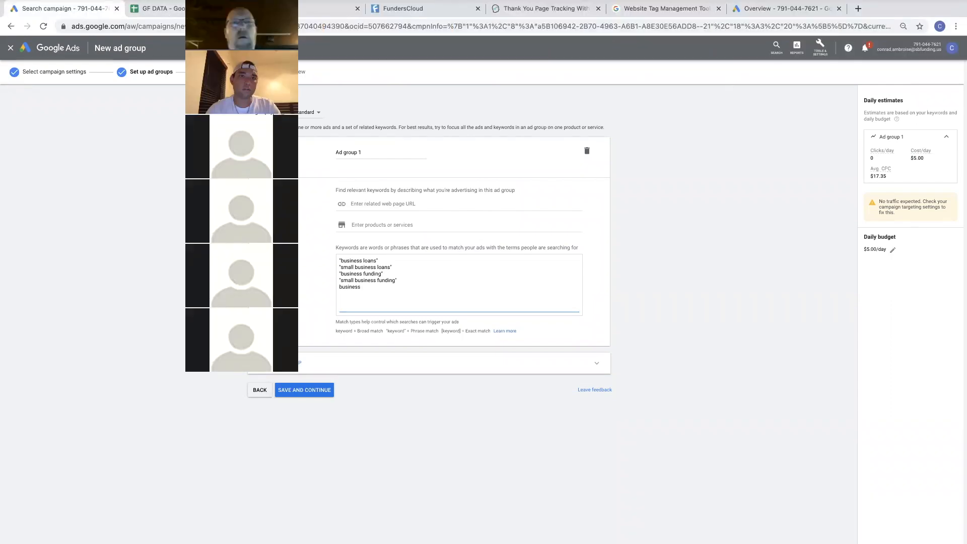
click(107, 264)
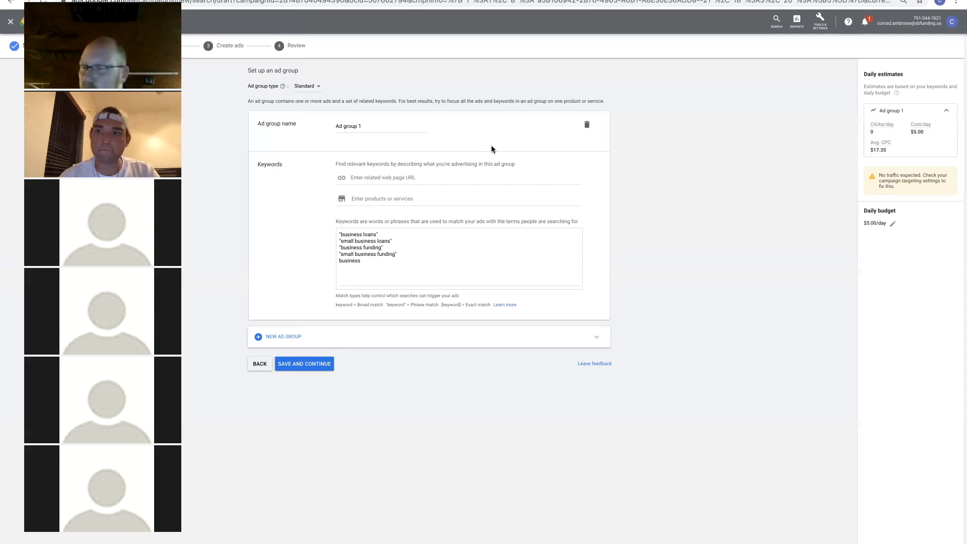
key(ctrl+Up)
click(539, 158)
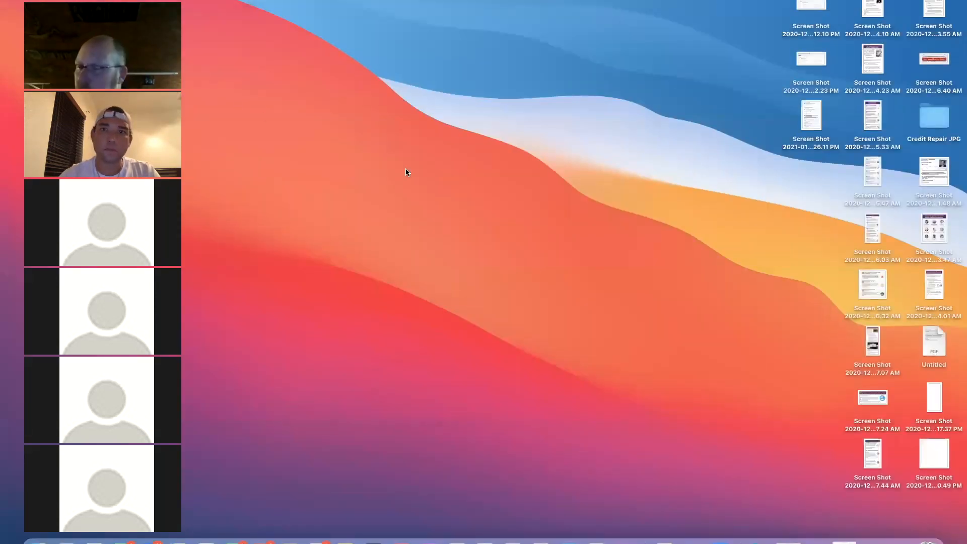
key(ctrl+Up)
click(523, 9)
key(ctrl+Up)
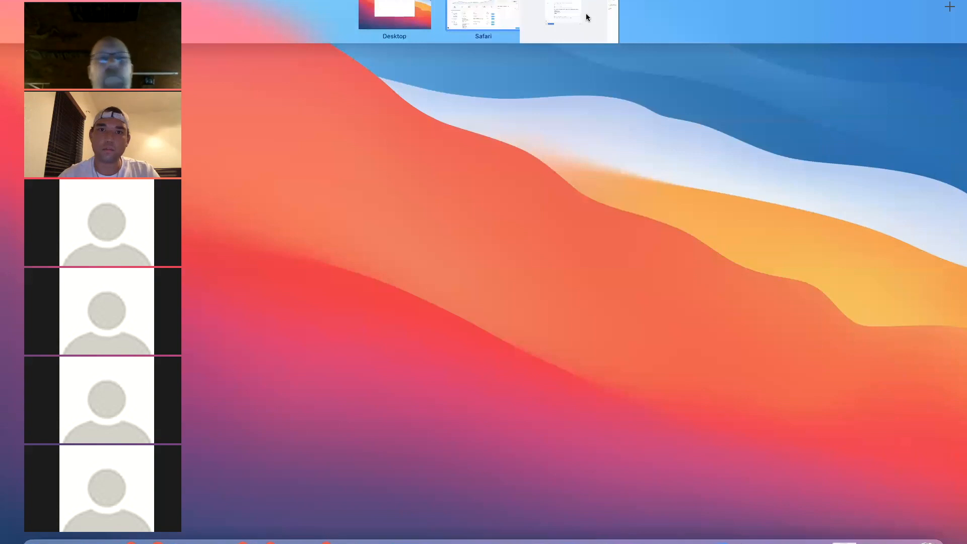
click(582, 11)
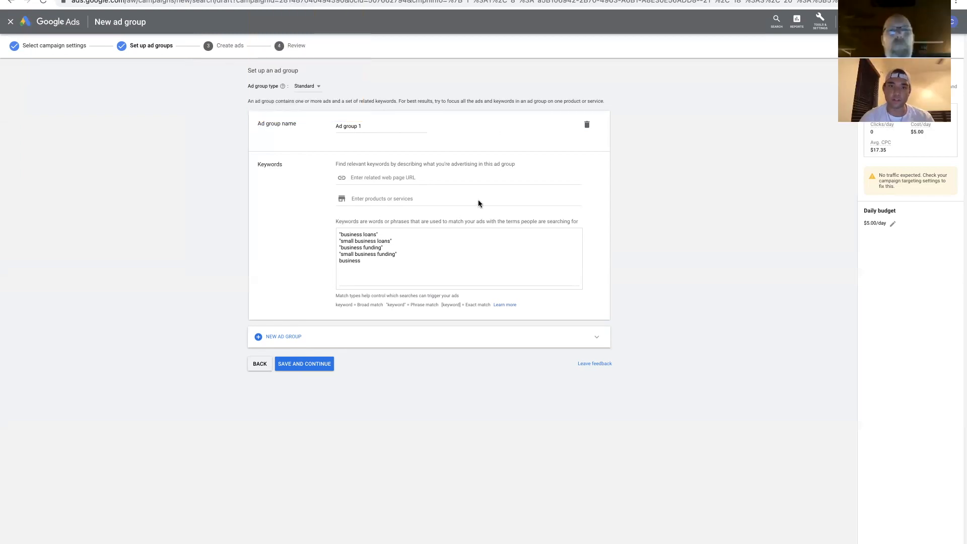
Step: Complete the broad-match keywords business loans, small business loans, business funding and small business funding on separate unquoted lines
click(372, 265)
text(loan)
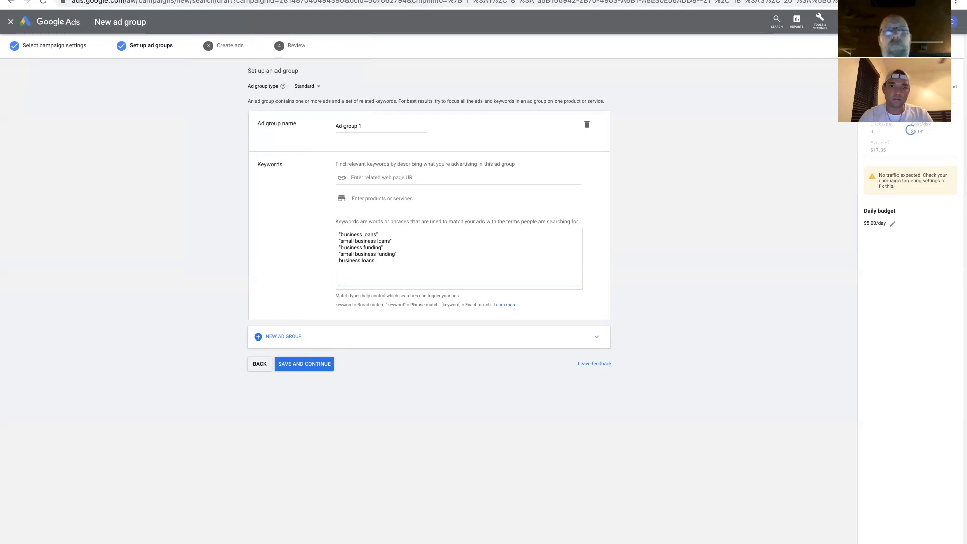
text(small business loans)
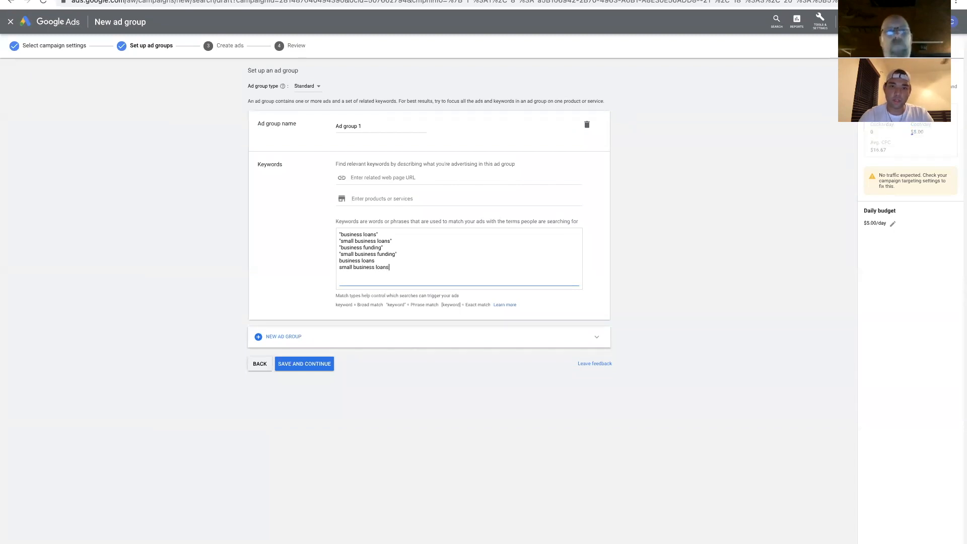
text(business)
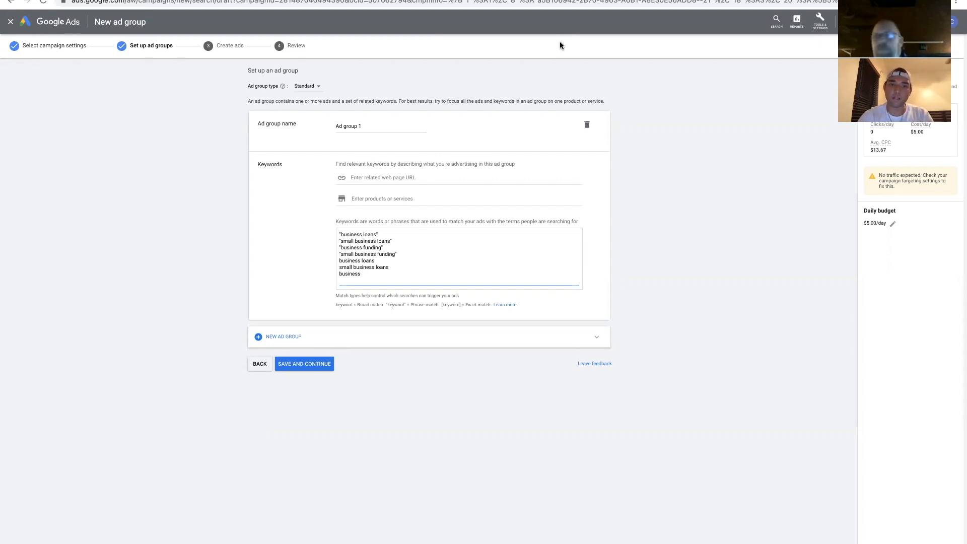
text(funding)
key(Return)
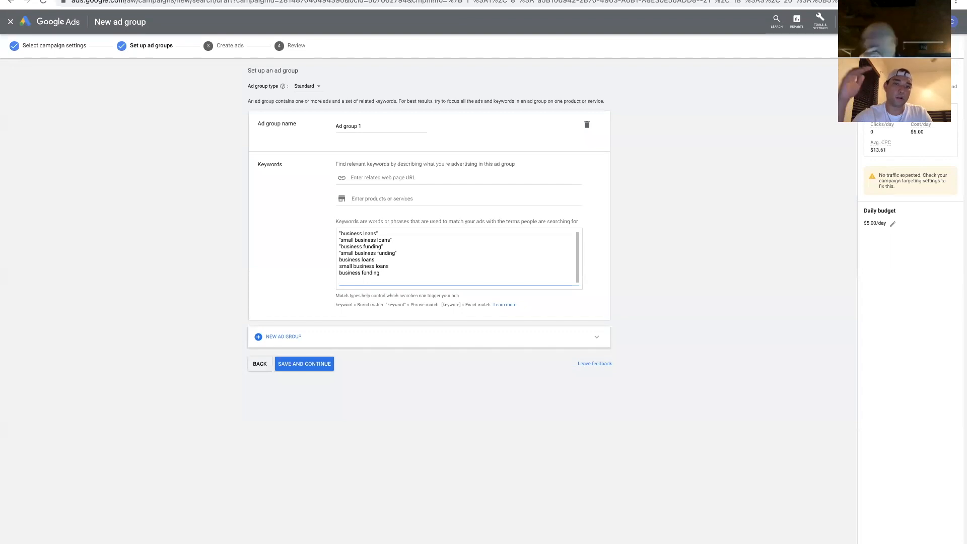
text(small)
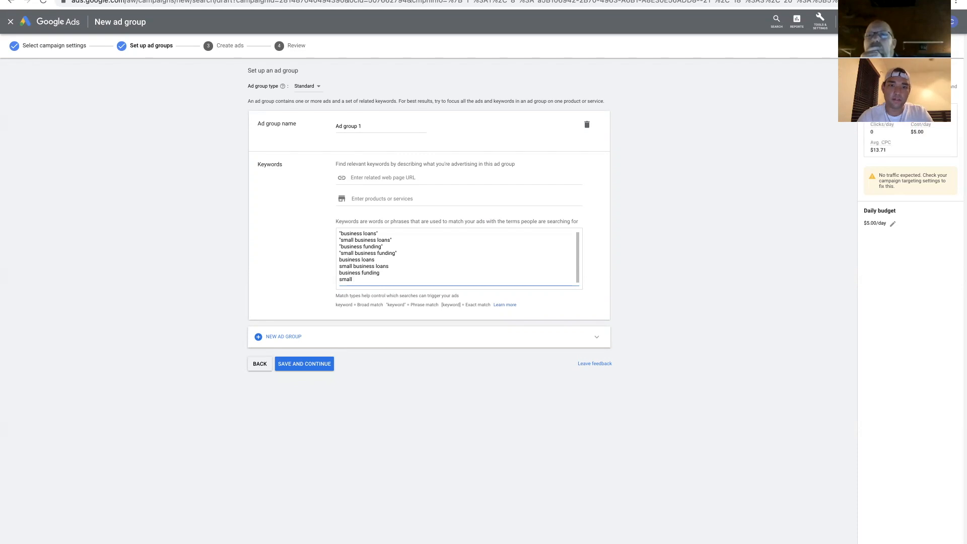
text(business )
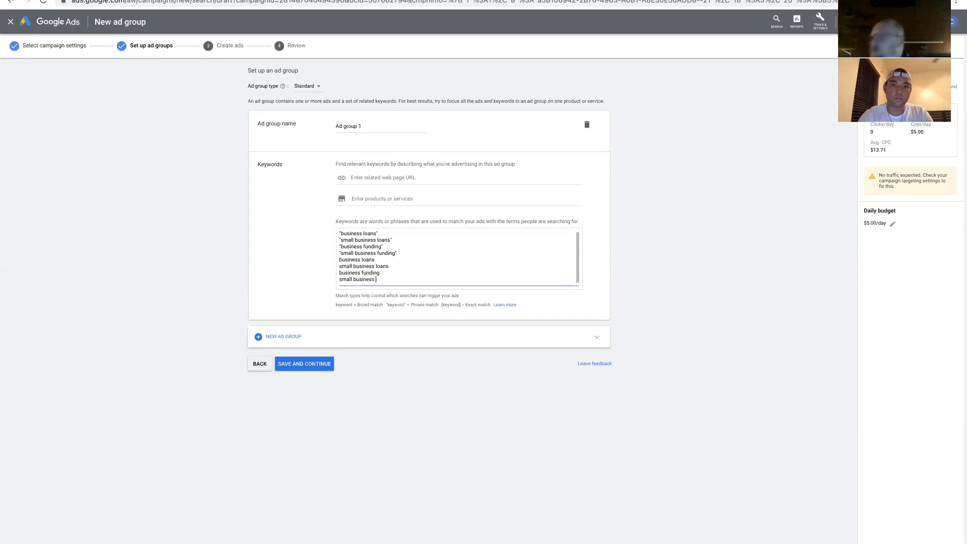
text(funs)
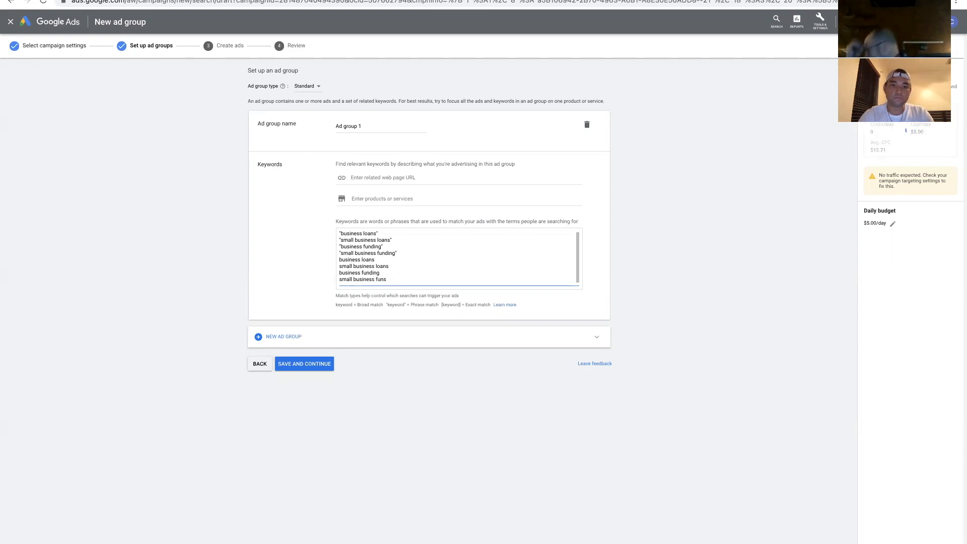
key(BackSpace)
text(ding)
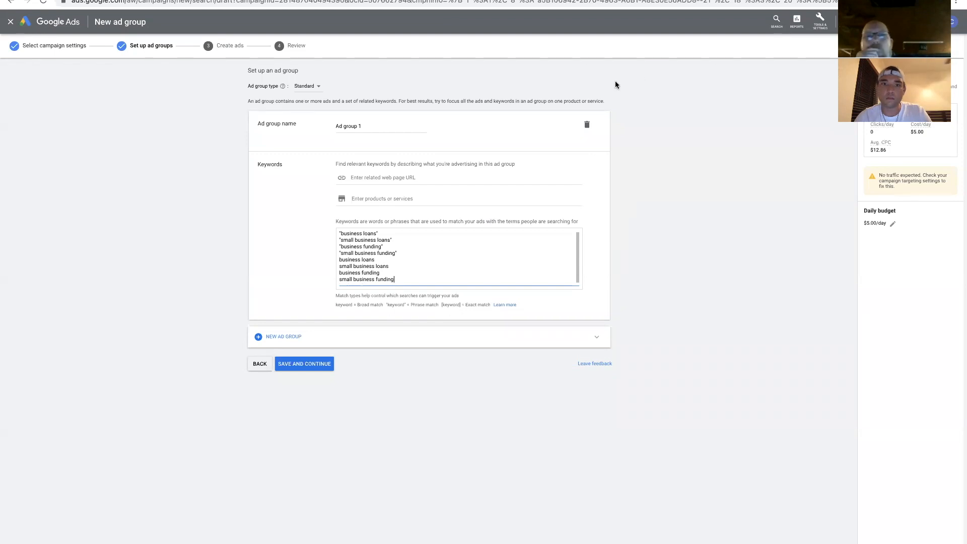
Step: Save the ad group, continue to ad creation and activate the responsive search ad's Final URL field
scroll(514, 278, down, 1)
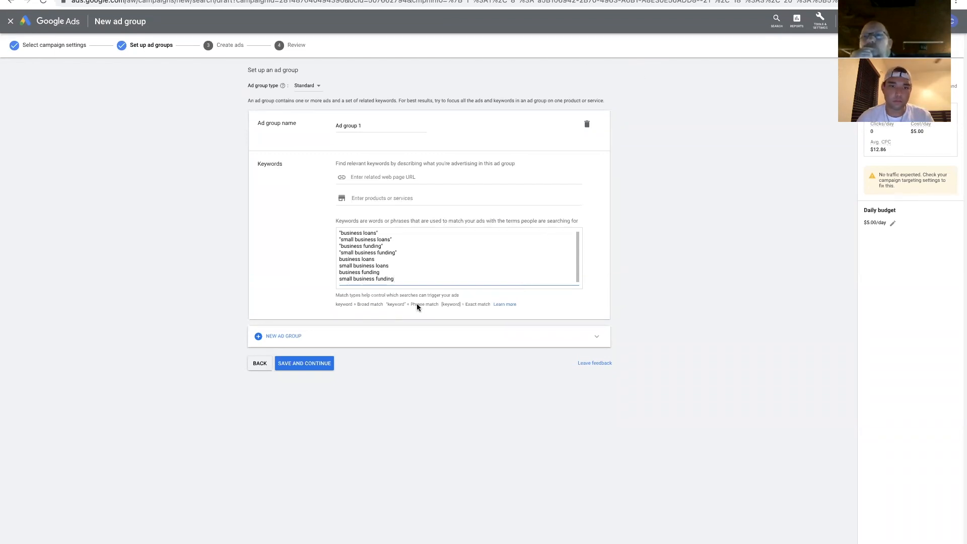
scroll(449, 283, down, 1)
scroll(448, 284, up, 1)
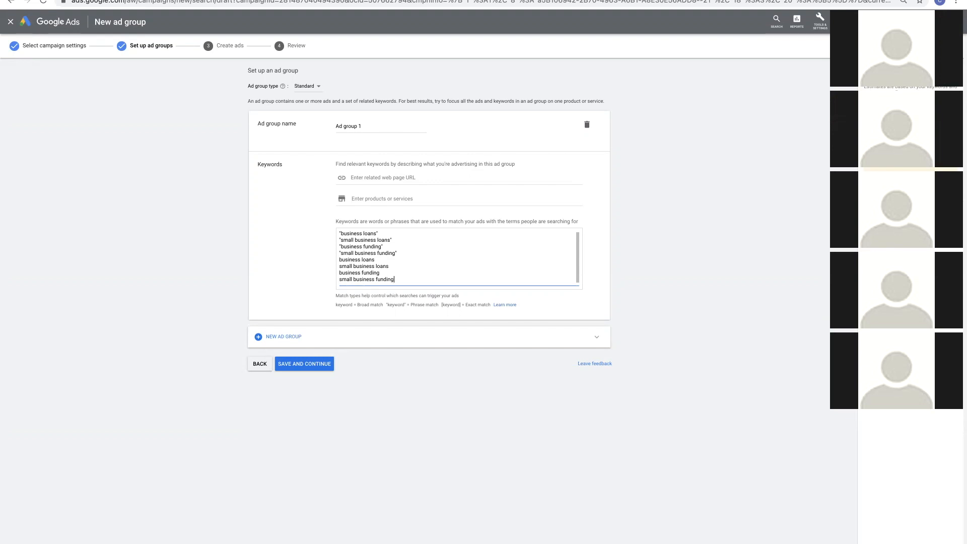
click(680, 141)
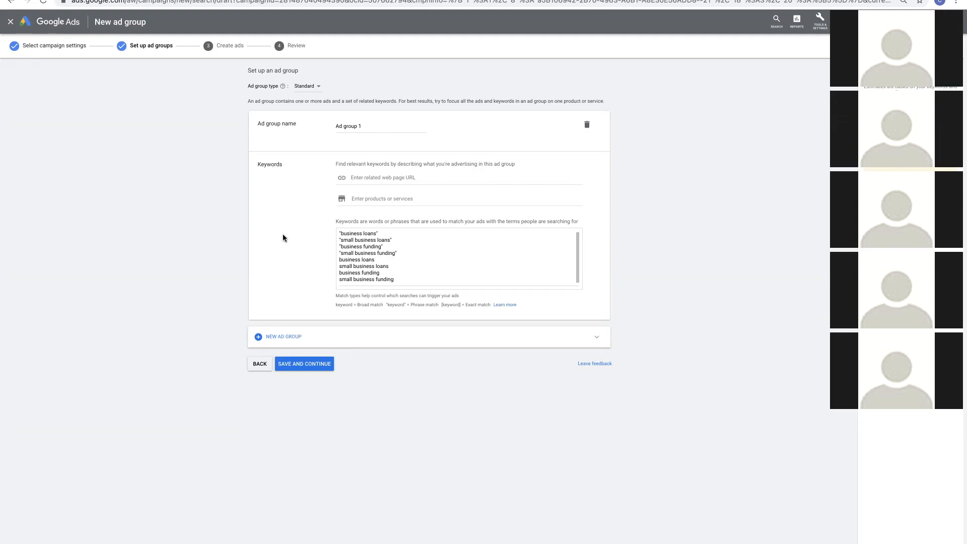
click(300, 366)
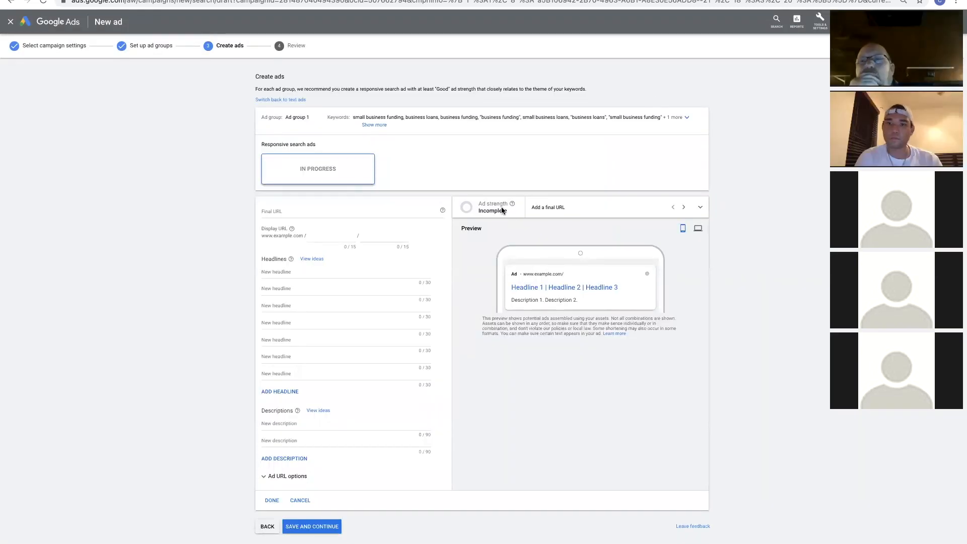
click(283, 210)
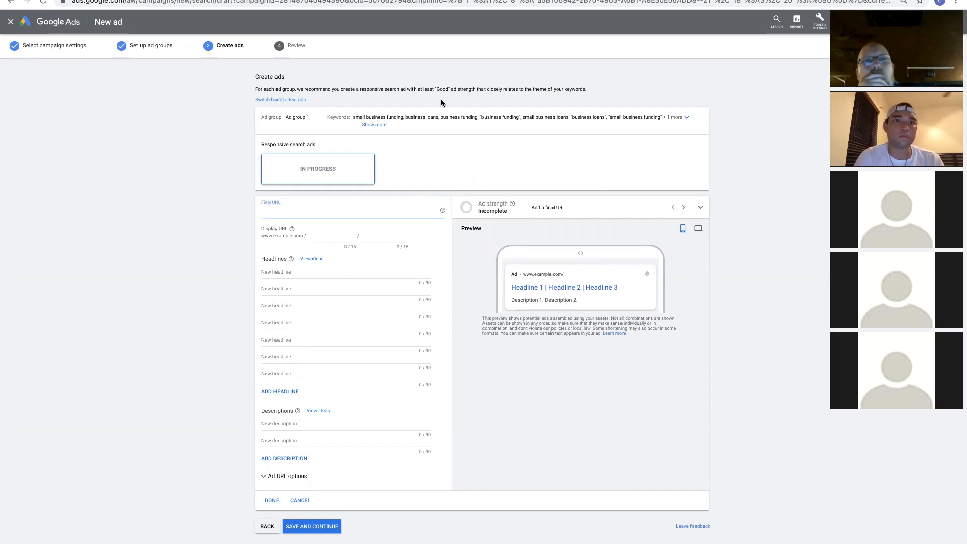
click(306, 123)
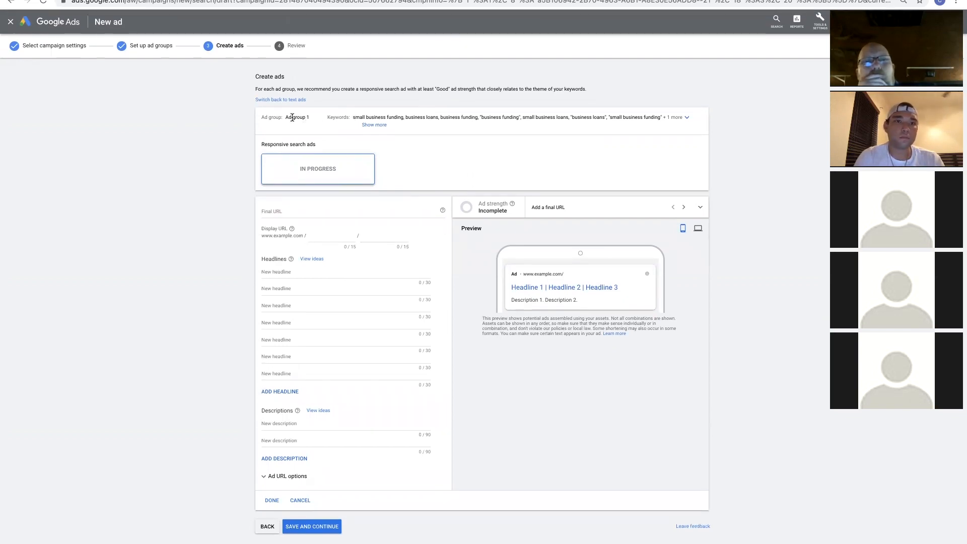
click(277, 212)
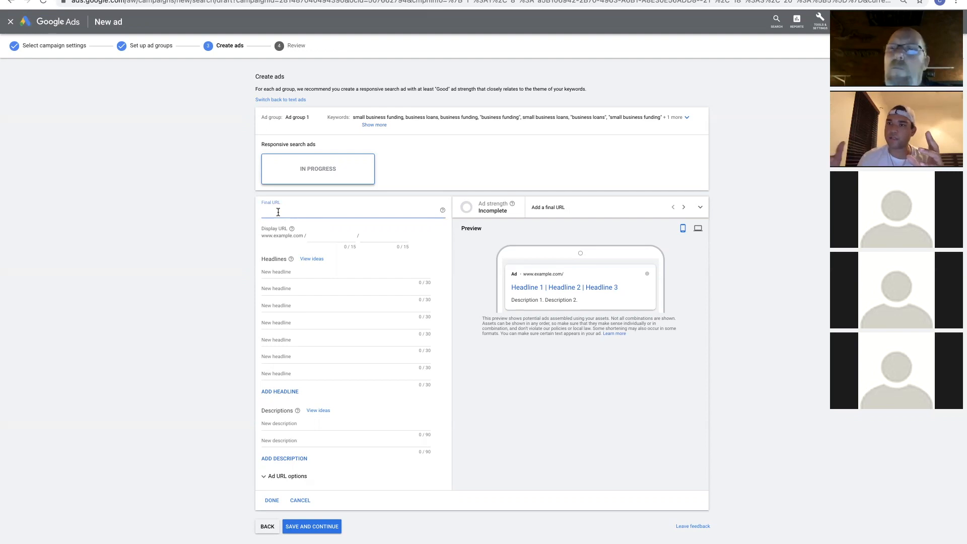
Step: Switch to Safari and open sbloans.us in a new tab
key(ctrl+Up)
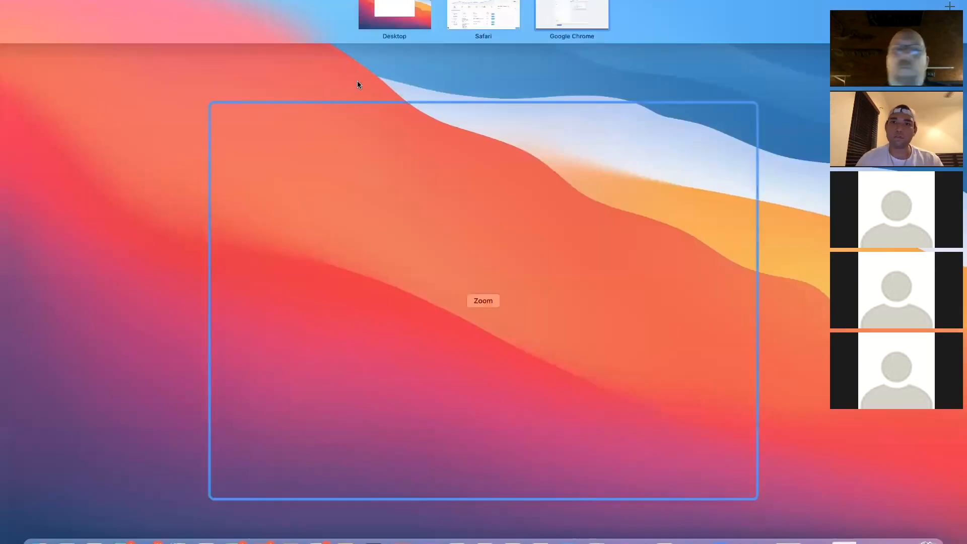
click(493, 6)
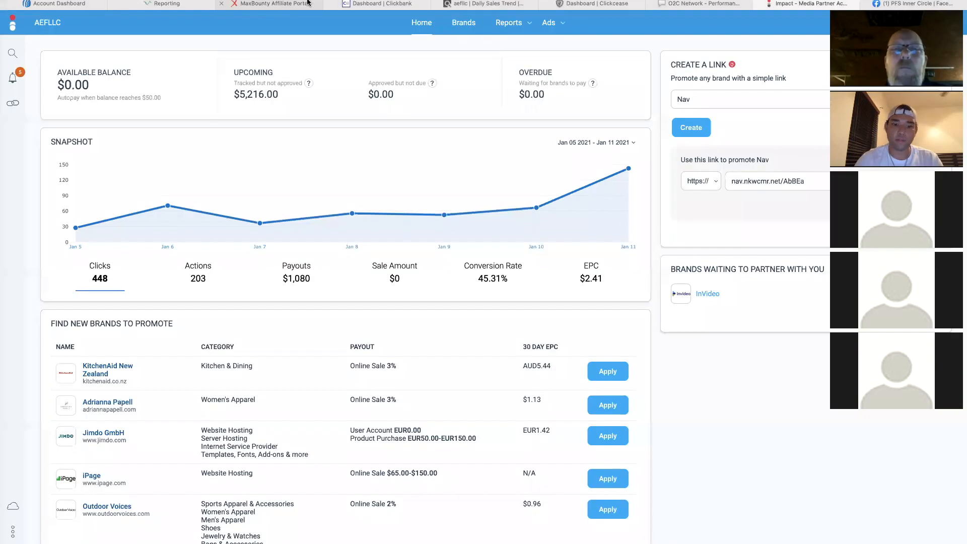
key(super+t)
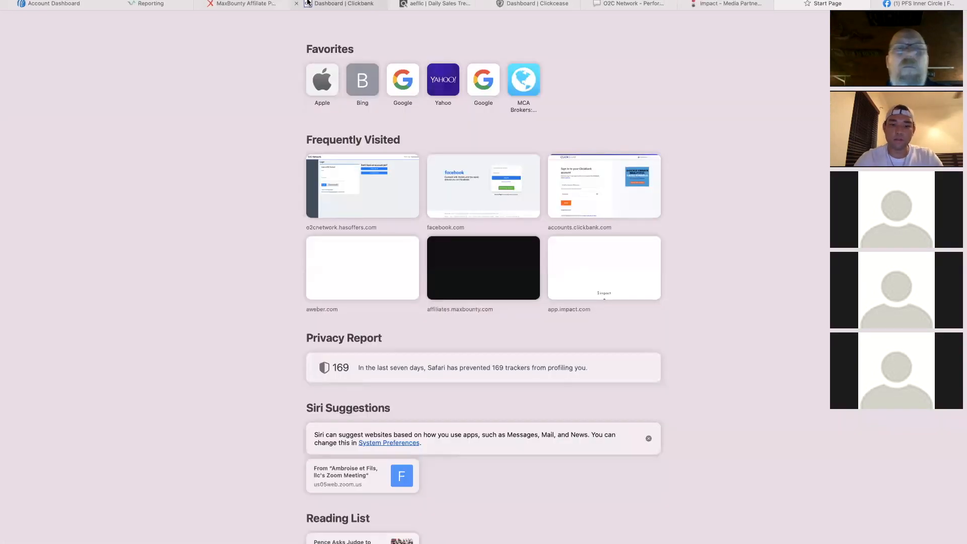
text(sbloans)
key(Return)
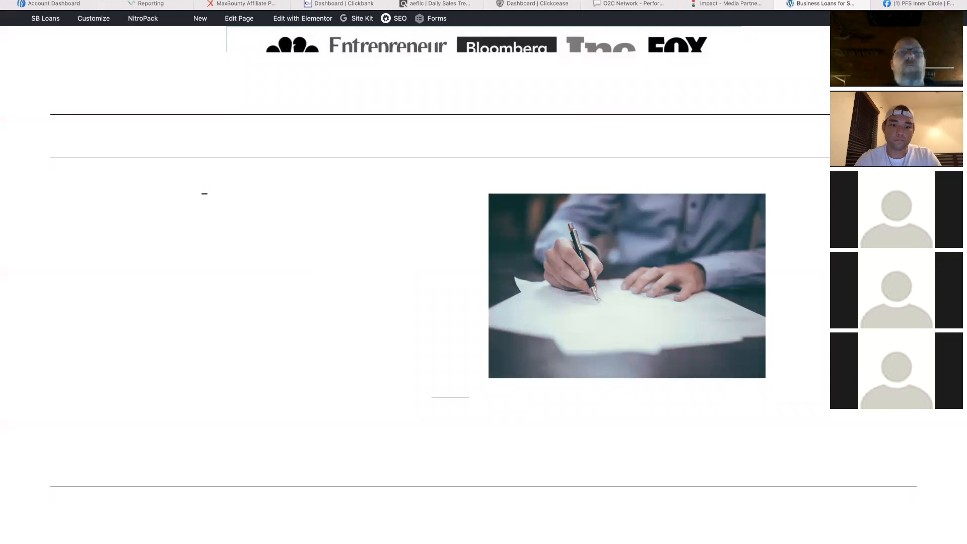
key(super+l)
text(sbloans.us)
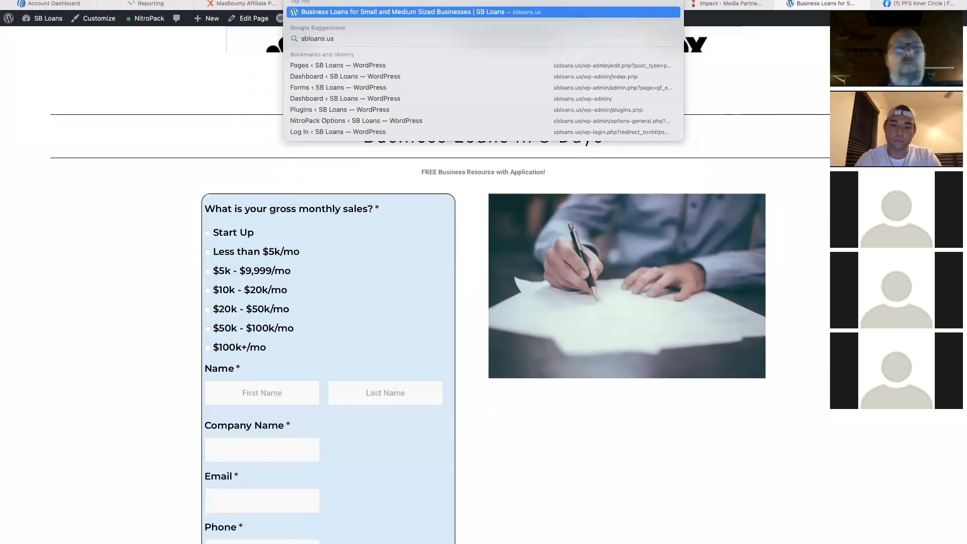
key(Return)
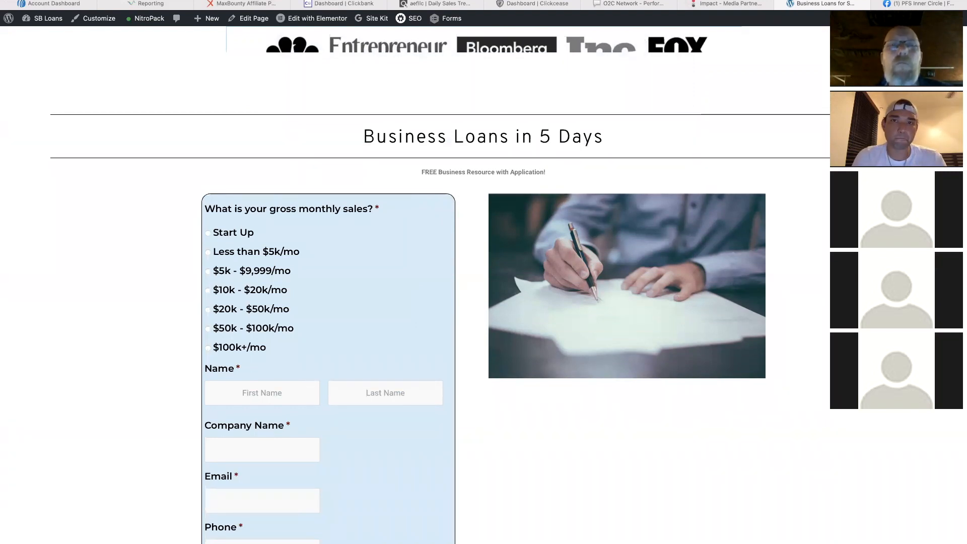
Step: Open the SB Loans site's WordPress dashboard and list all of its pages
mouse_move(297, 27)
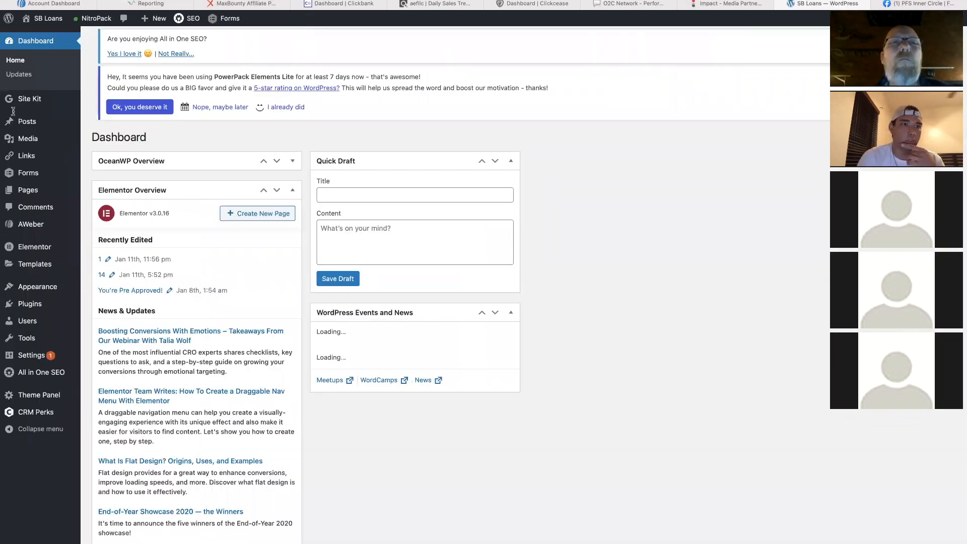
mouse_move(30, 196)
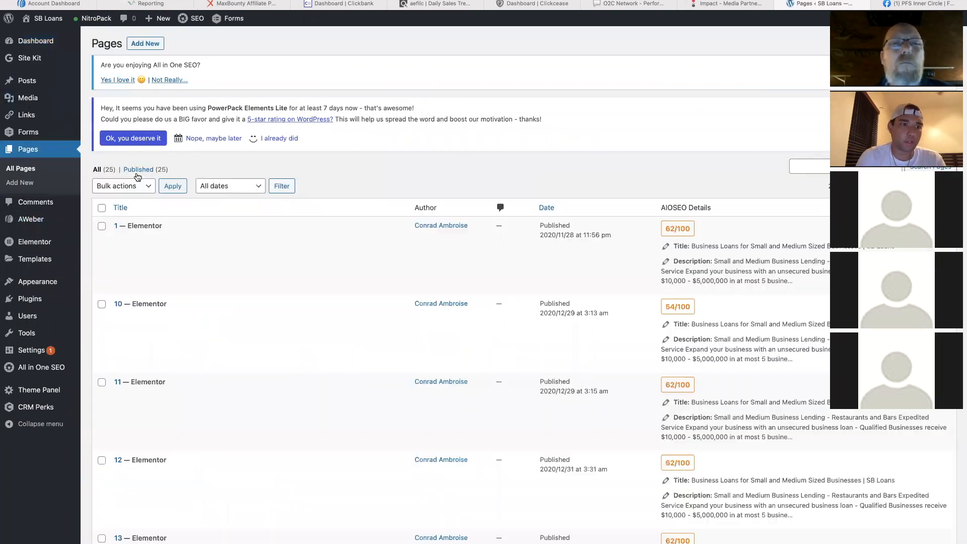
Step: Look through the site's existing landing pages and the list of forms tied to each landing page
scroll(332, 270, down, 2)
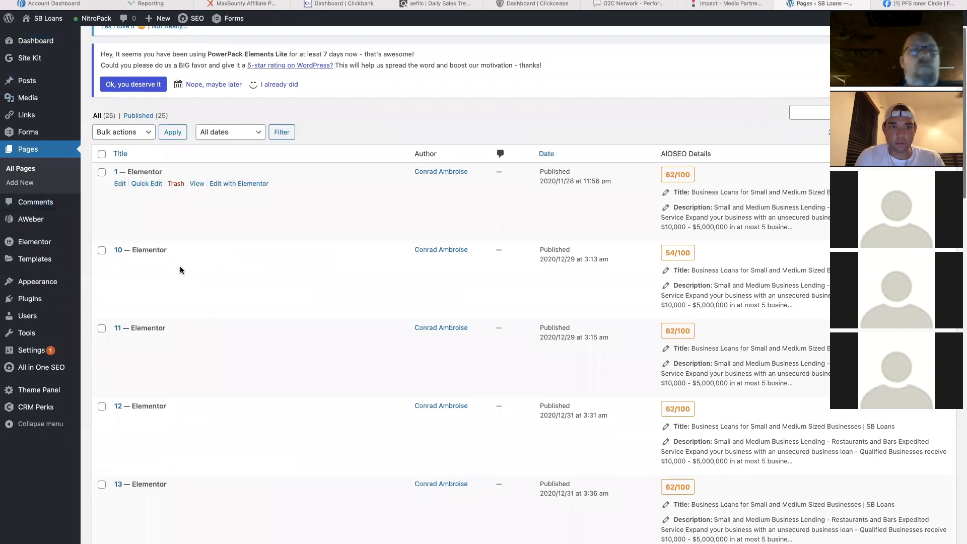
scroll(179, 270, down, 1)
scroll(181, 270, down, 15)
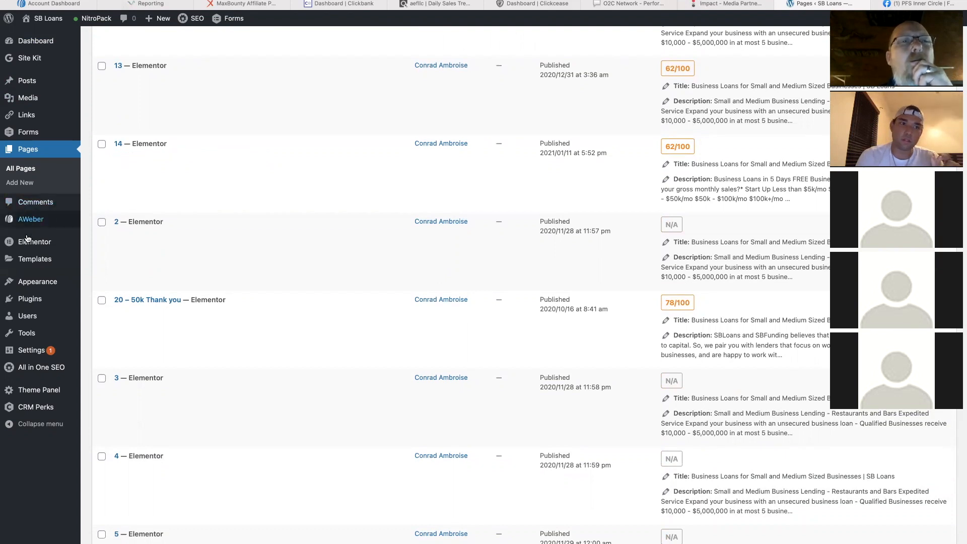
mouse_move(31, 134)
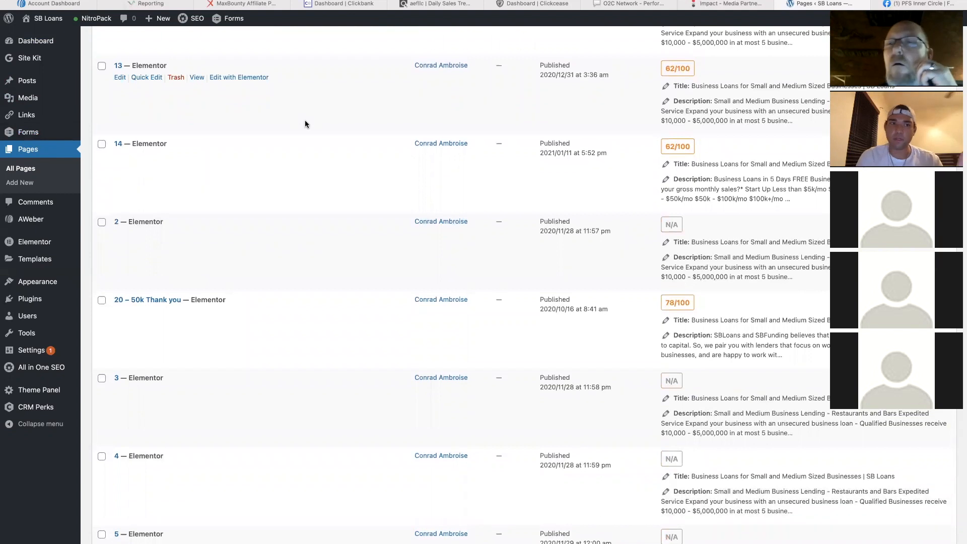
click(33, 140)
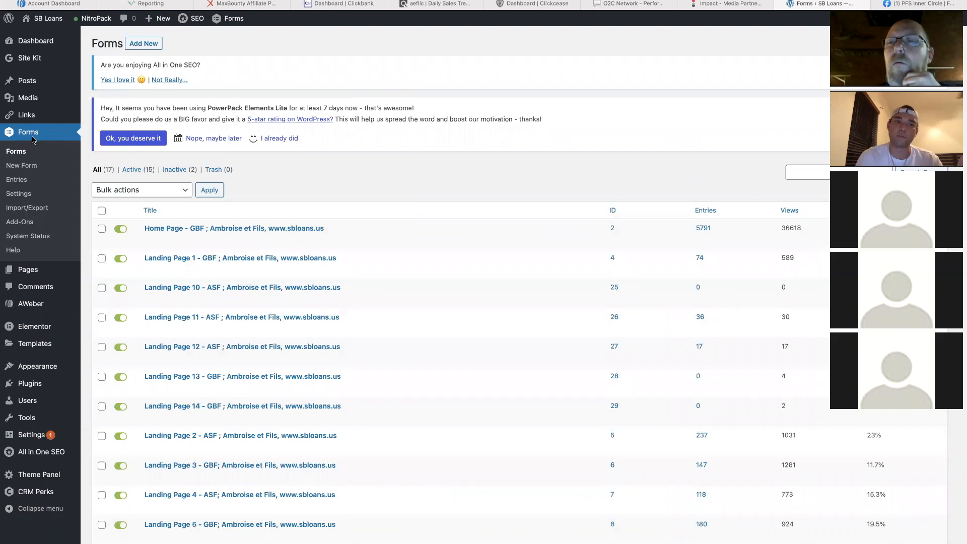
scroll(226, 328, down, 5)
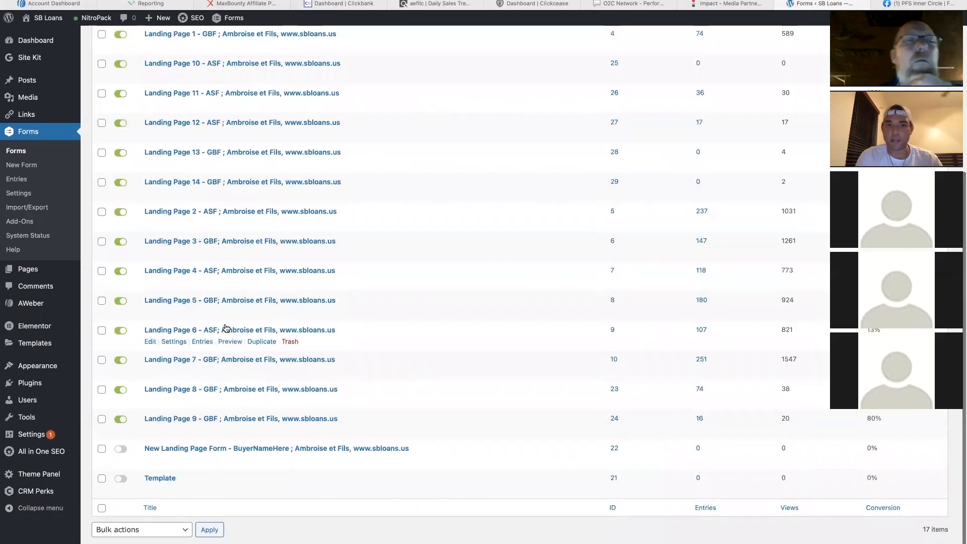
scroll(226, 327, up, 3)
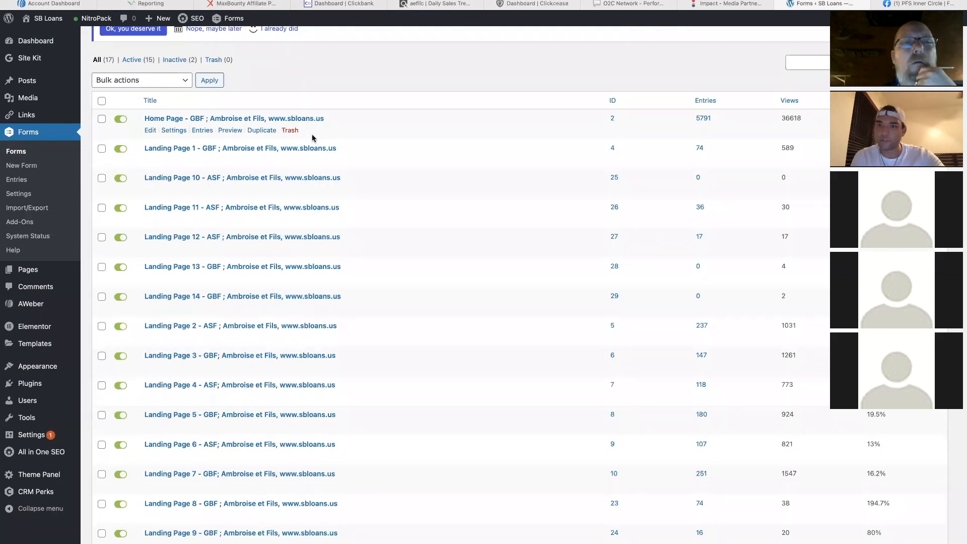
scroll(312, 137, up, 1)
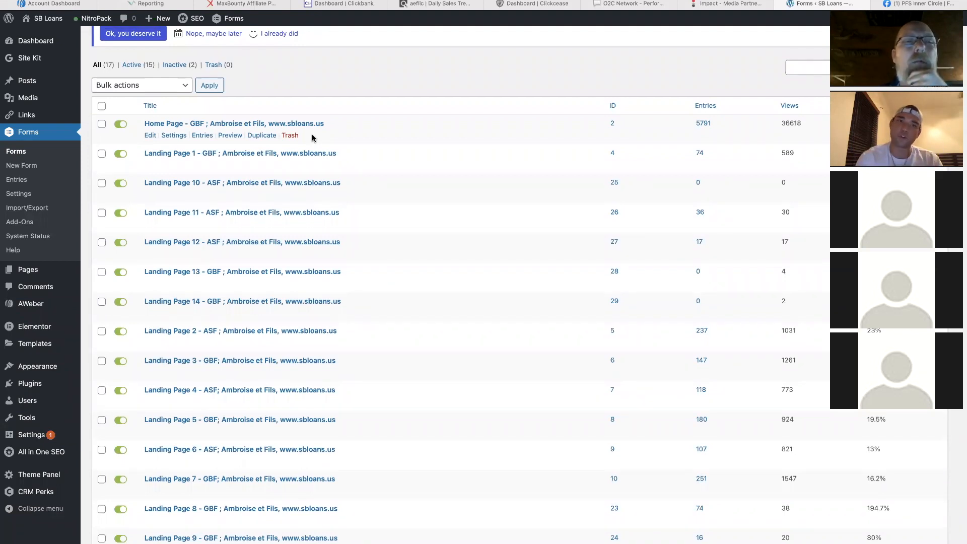
key(ctrl+Up)
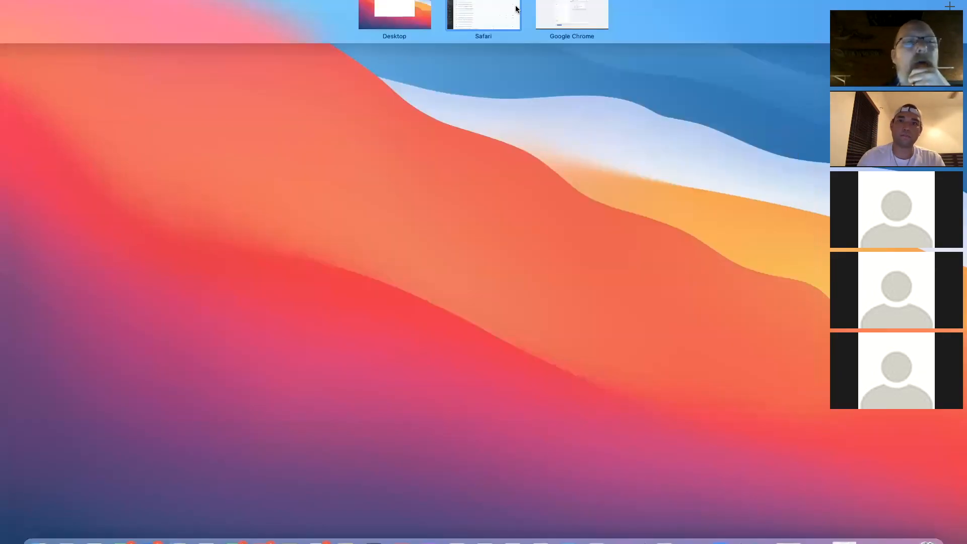
click(550, 11)
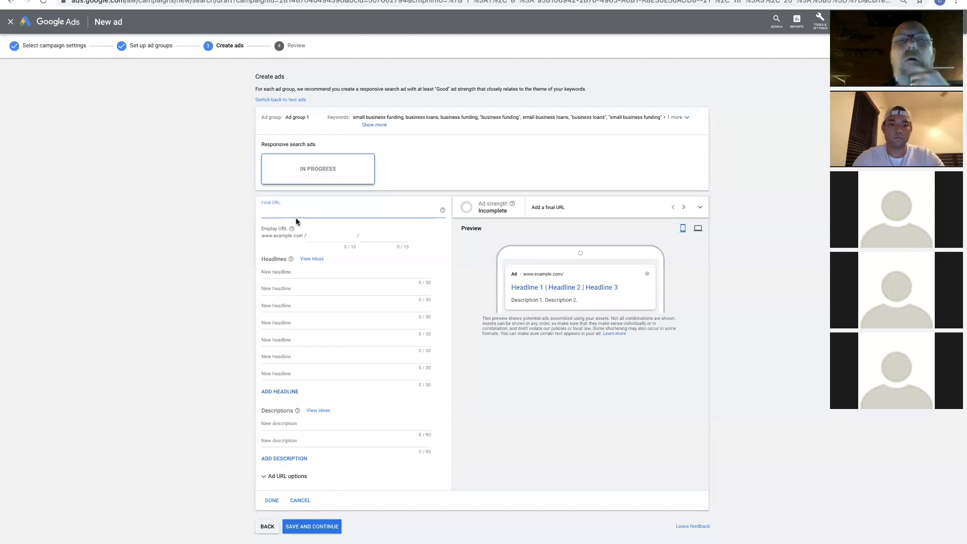
text(https)
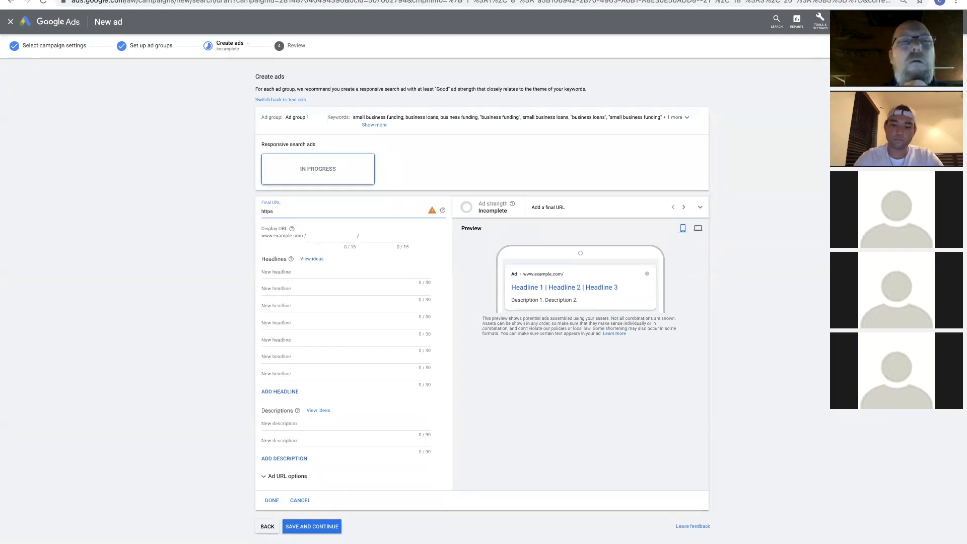
text(://www.sbloans.us/18)
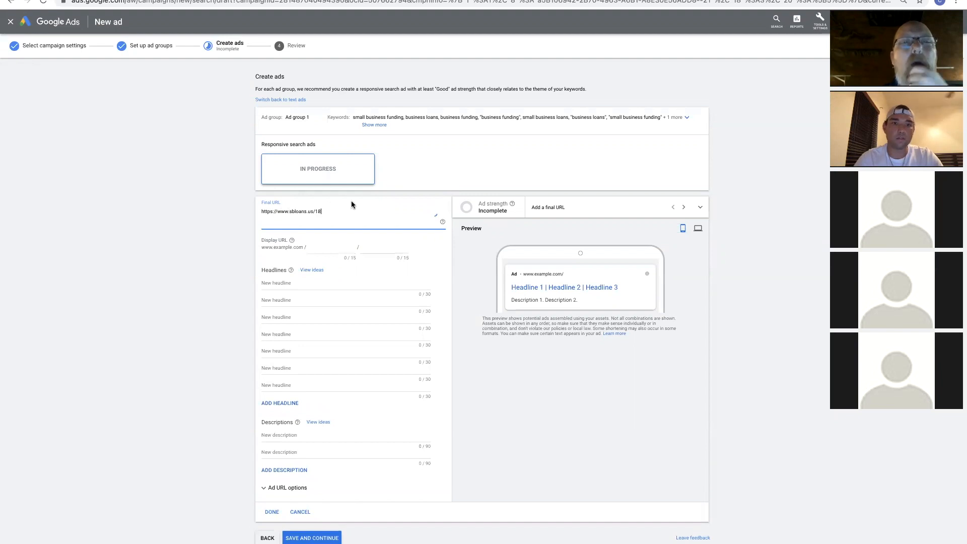
click(289, 279)
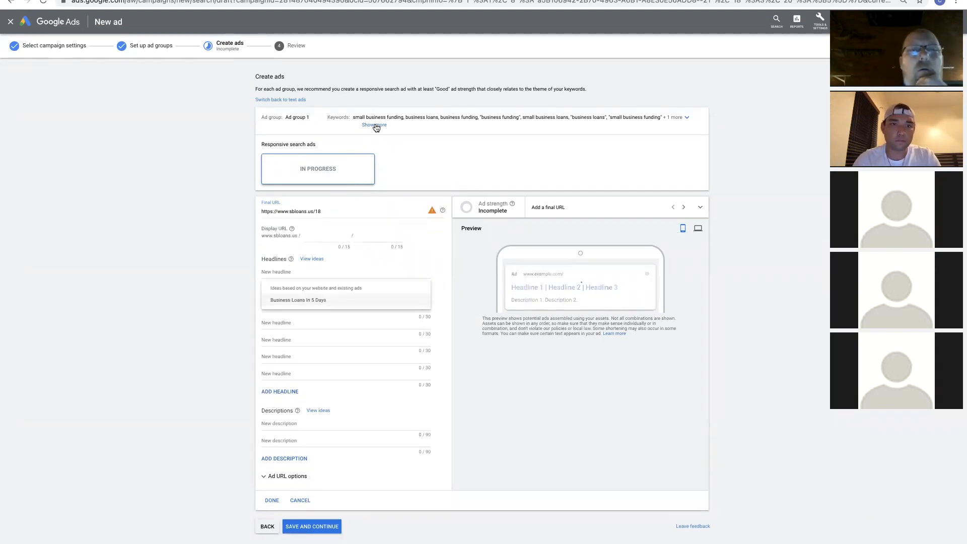
click(283, 102)
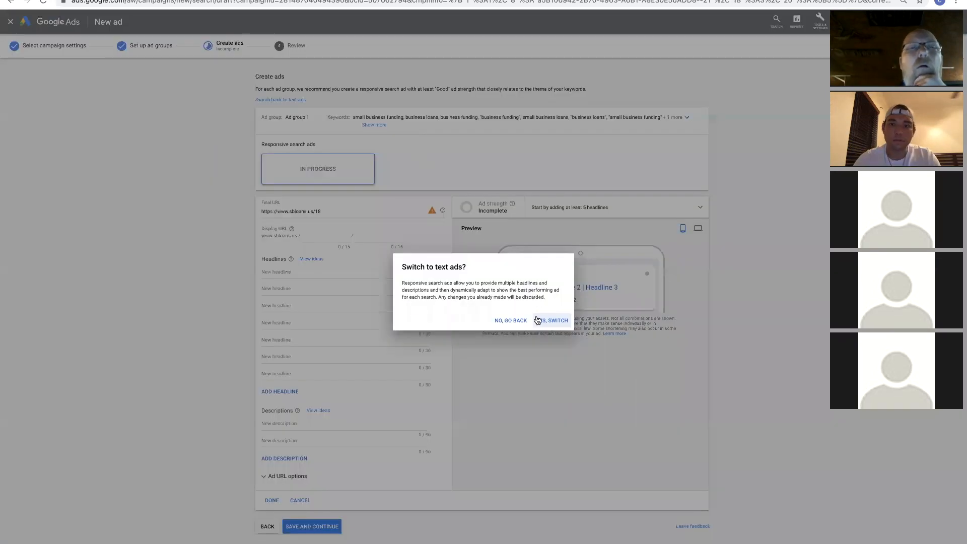
click(551, 322)
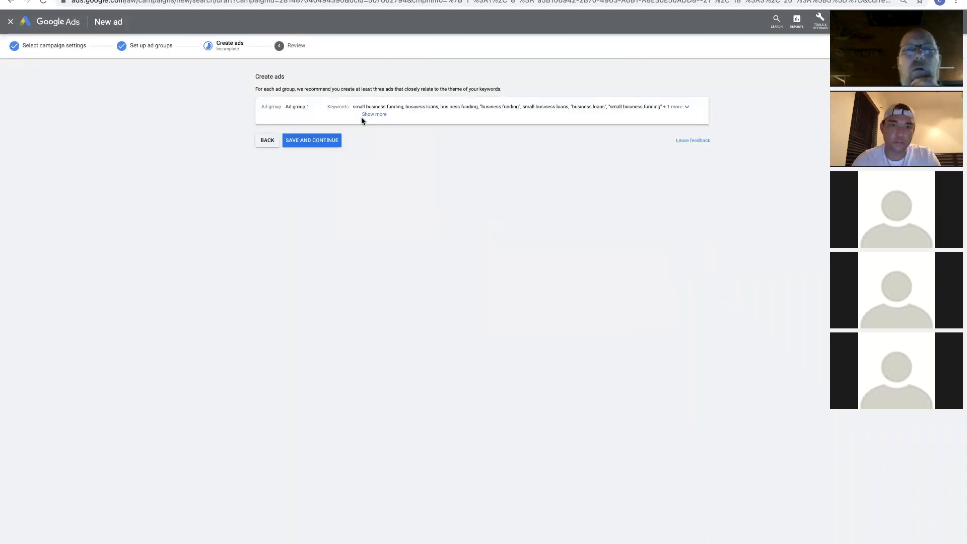
click(304, 141)
click(281, 214)
text(ht)
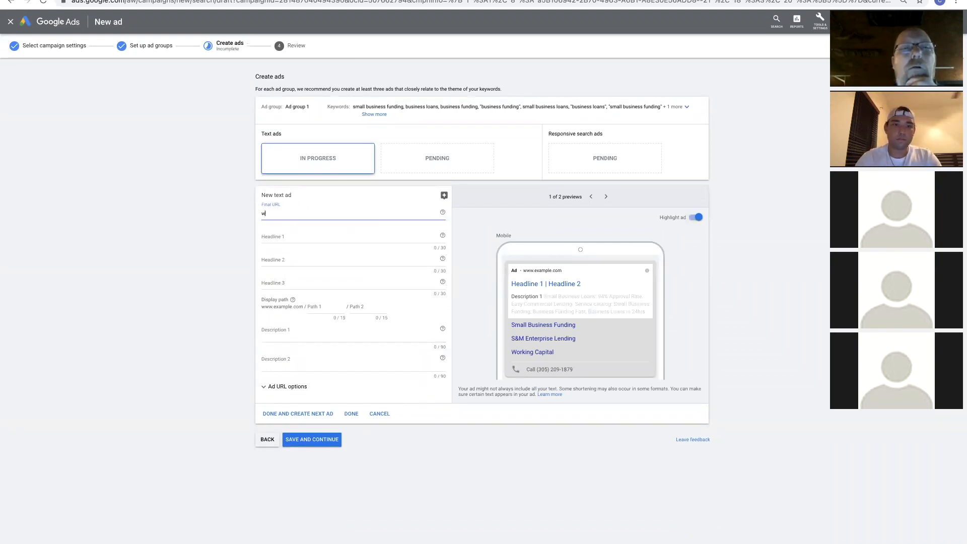
text(tps://www)
text(sbloans.us/18)
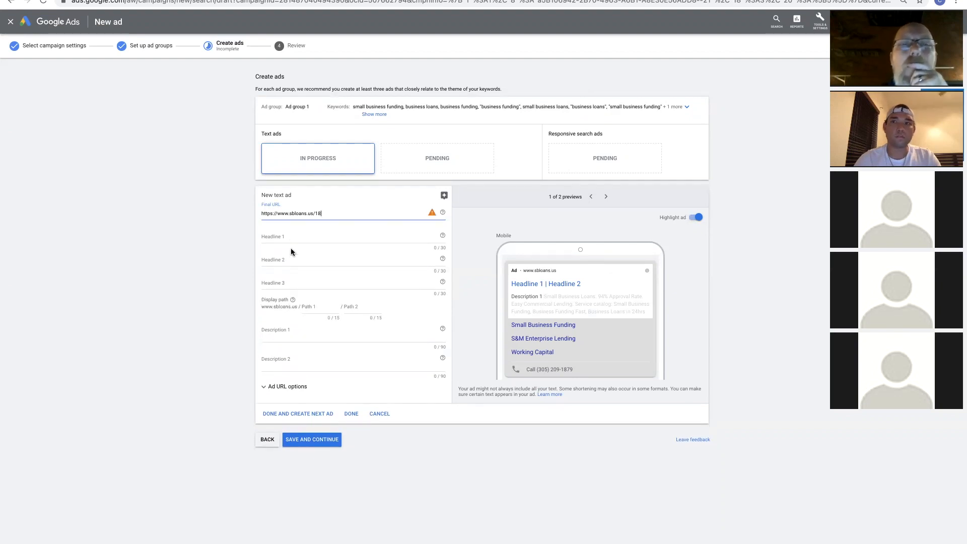
Step: Check the existing business loan campaigns in the account's All campaigns overview, and return to the new text ad
key(ctrl+Up)
click(578, 12)
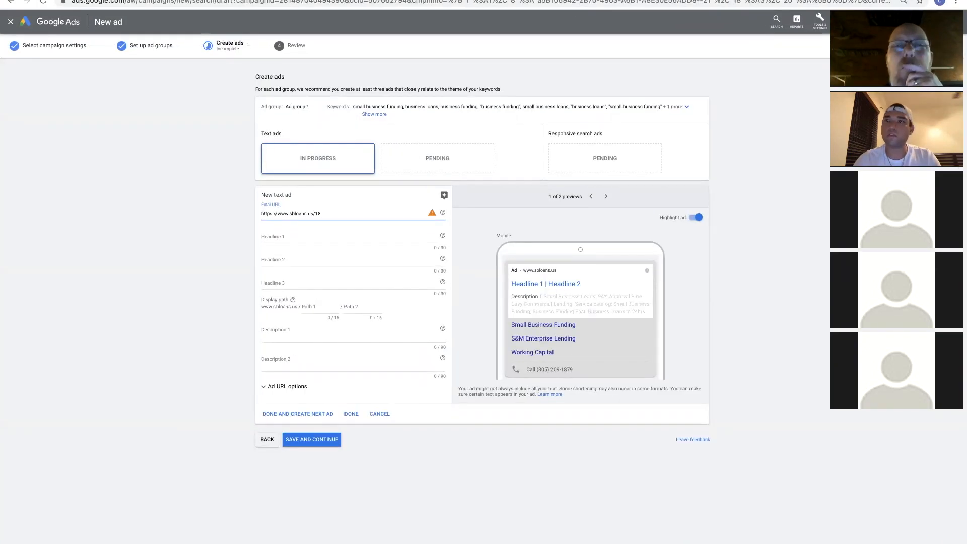
click(343, 0)
scroll(96, 364, down, 1)
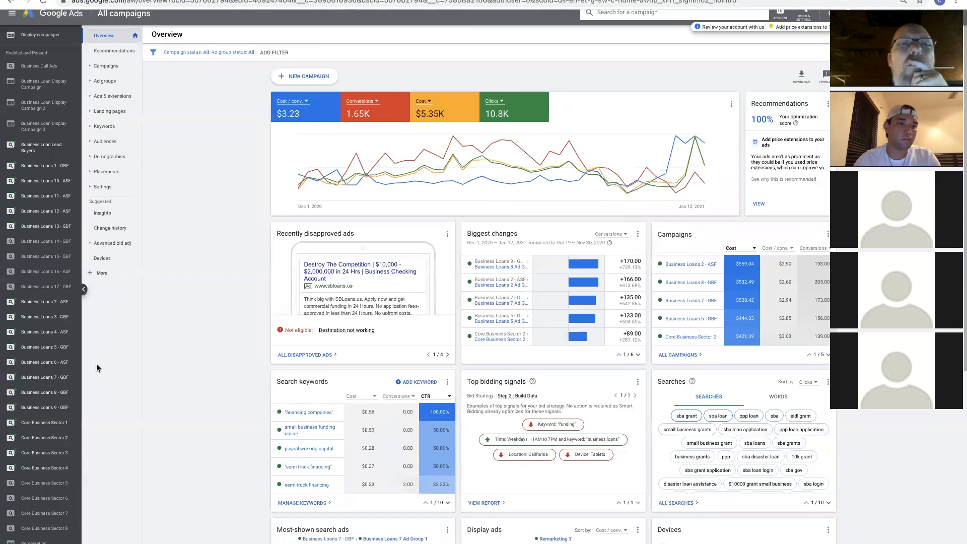
scroll(97, 368, up, 1)
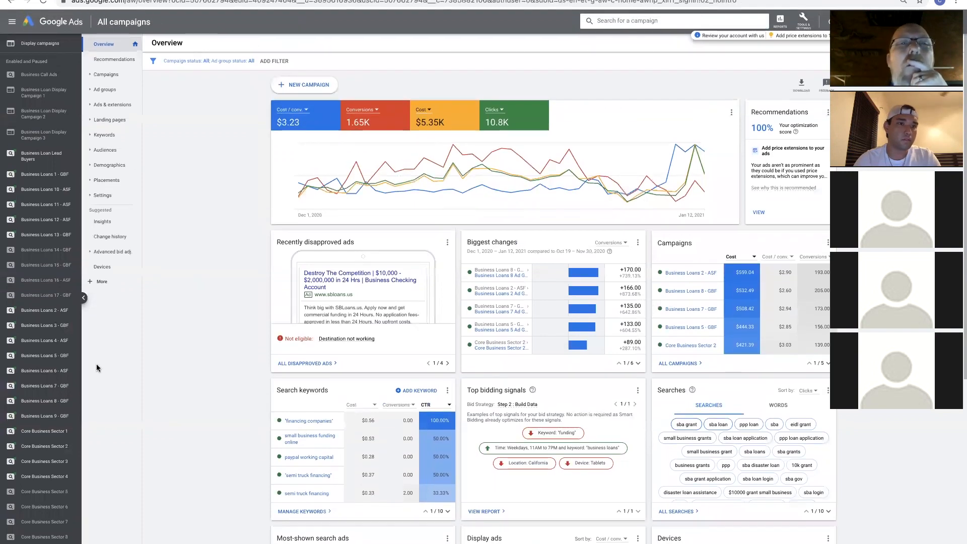
click(423, 1)
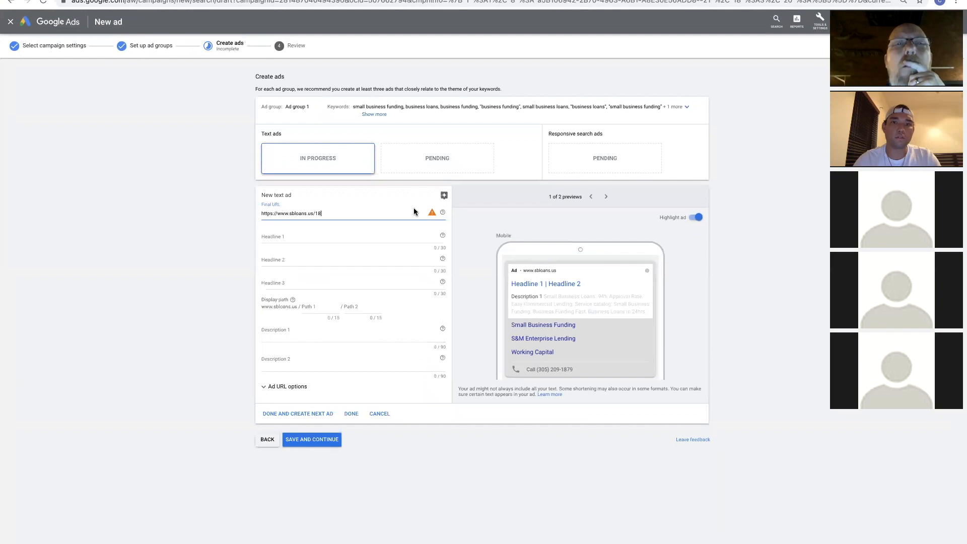
Step: View the new text ad's desktop preview and return to its mobile preview
click(289, 235)
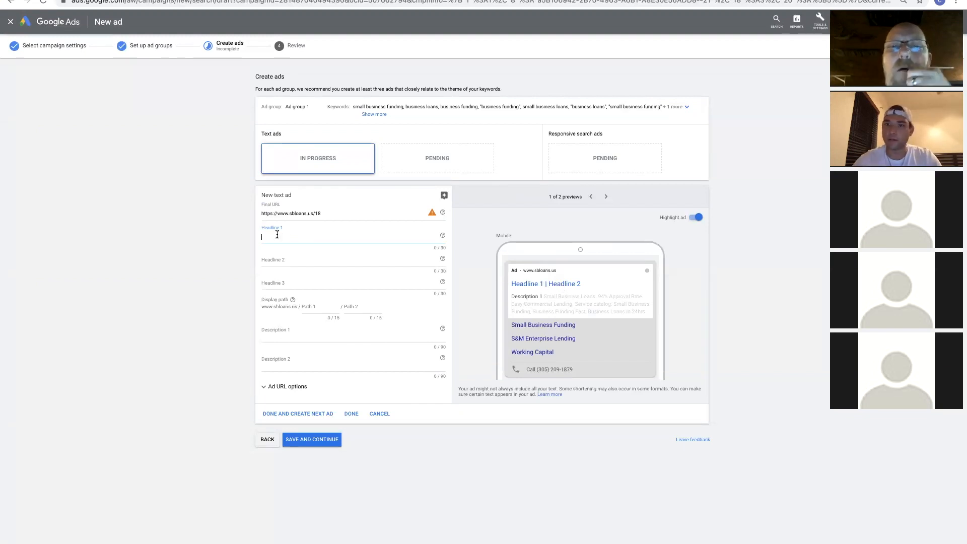
click(607, 197)
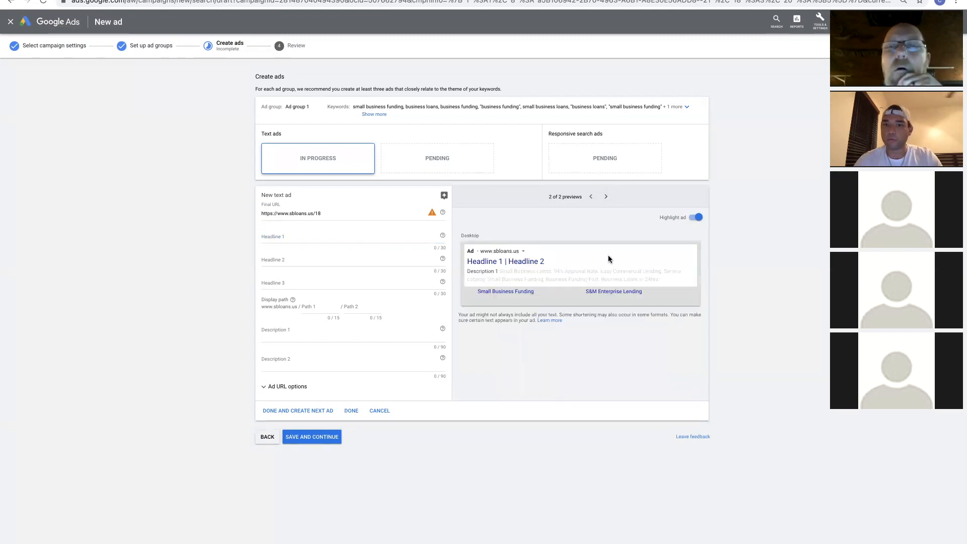
click(590, 197)
Step: Set the text ad's Headline 1 to "Small Business Loans in 5 Days"
click(283, 233)
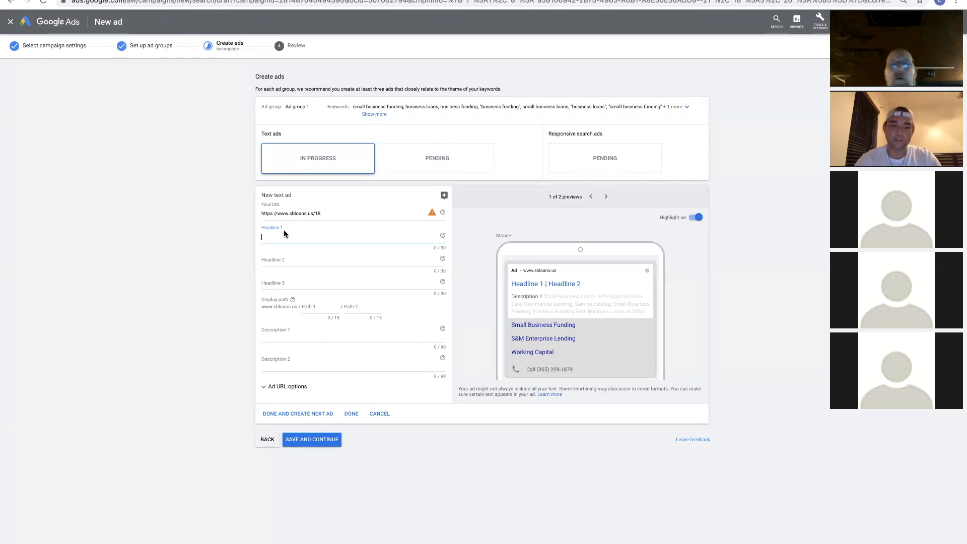
text(Small)
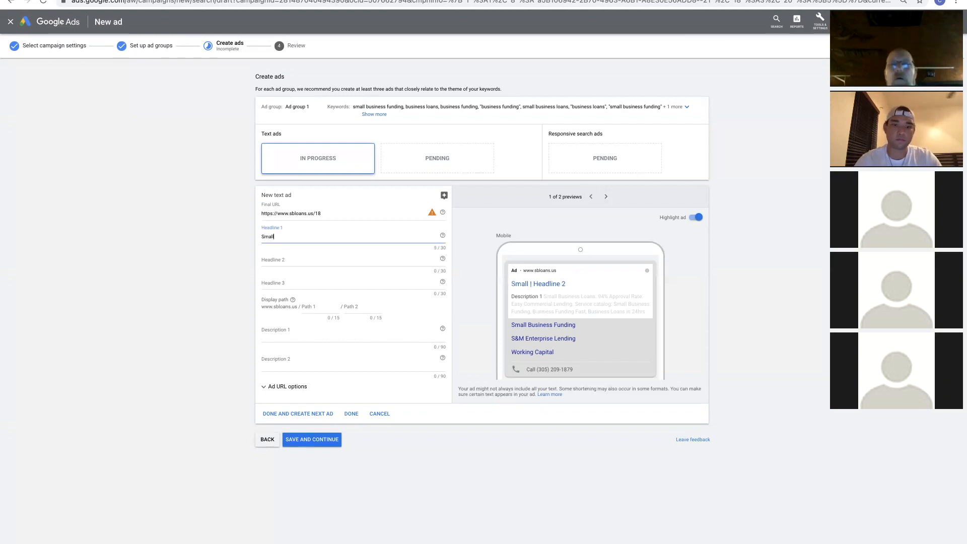
text( Business Loans)
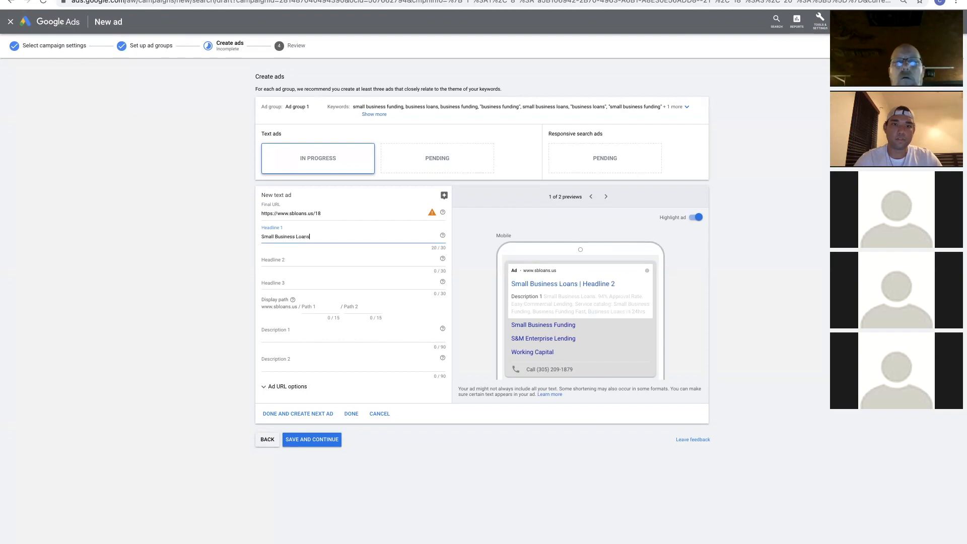
text( in 5 day)
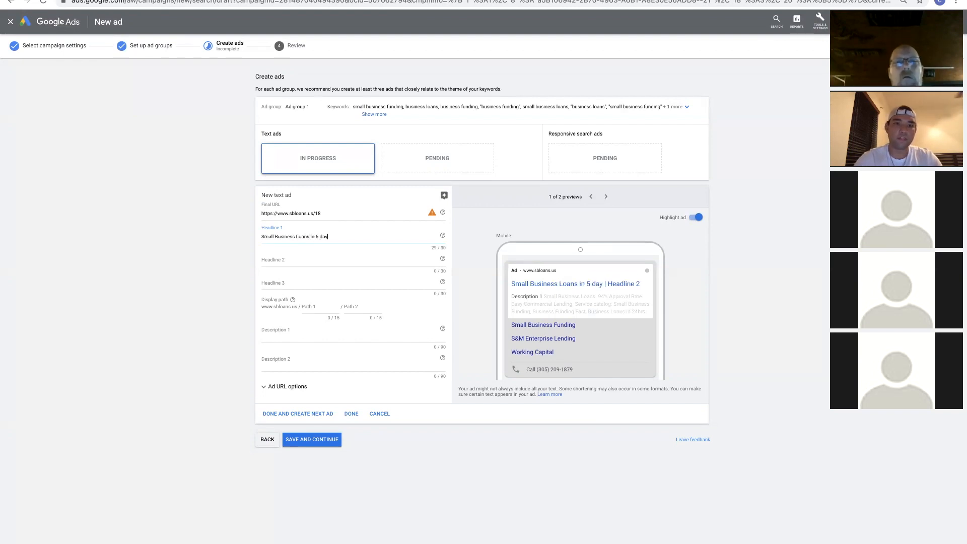
key(BackSpace)
key(BackSpace)
key(BackSpace)
text(Days)
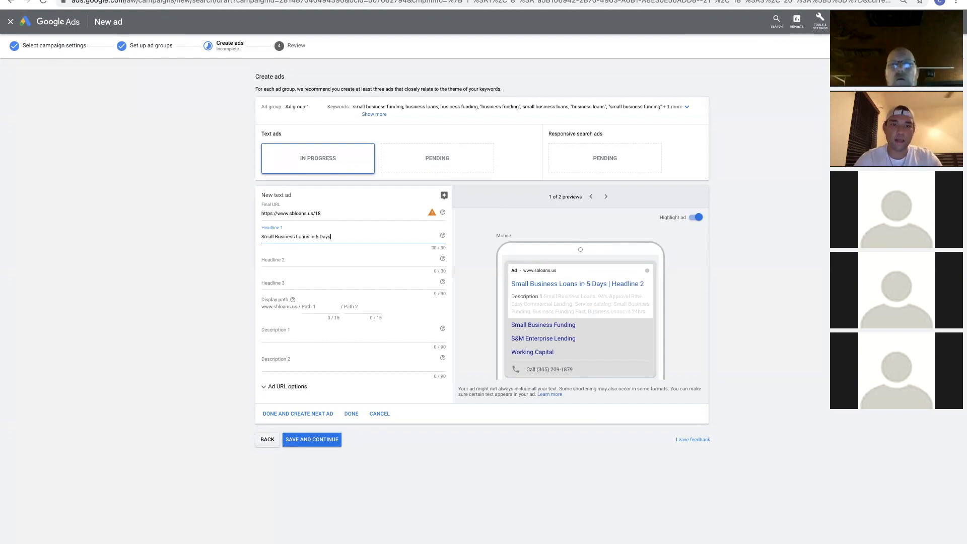
Step: Set the text ad's Headline 2 to "Get $10,000 to $50,000"
click(284, 261)
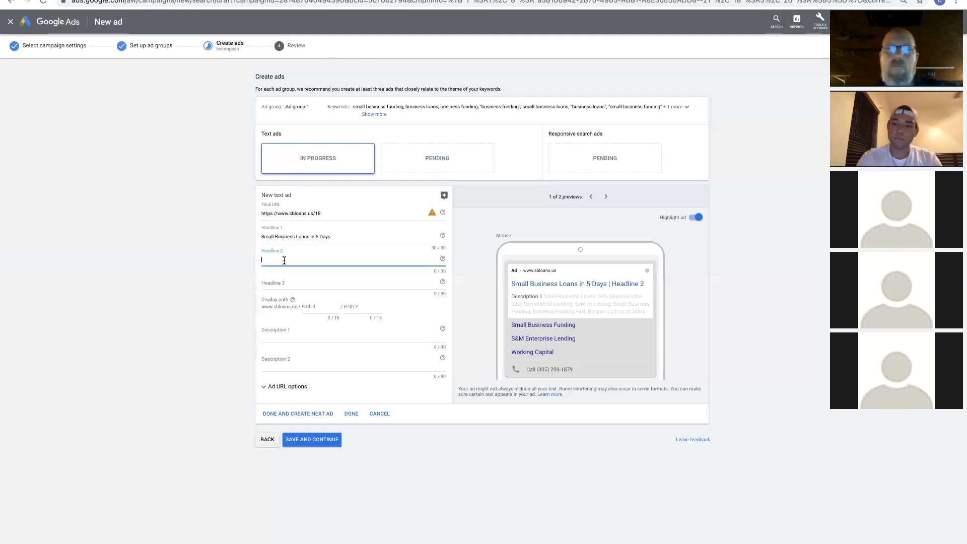
text($10)
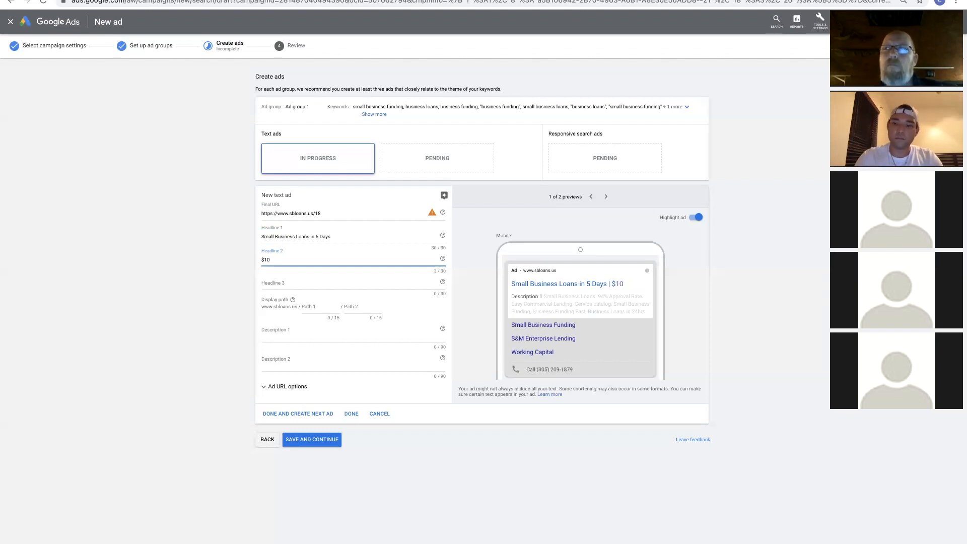
text(,000)
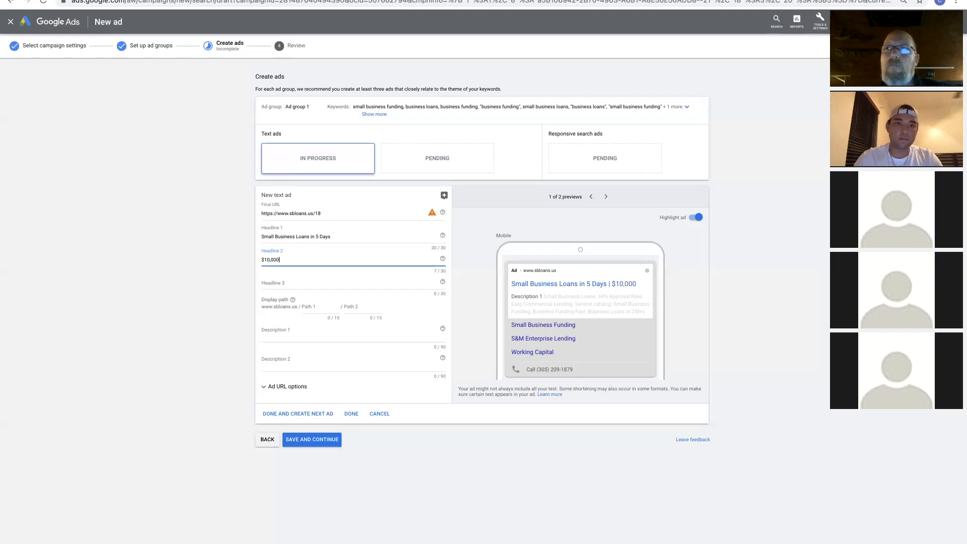
text( to)
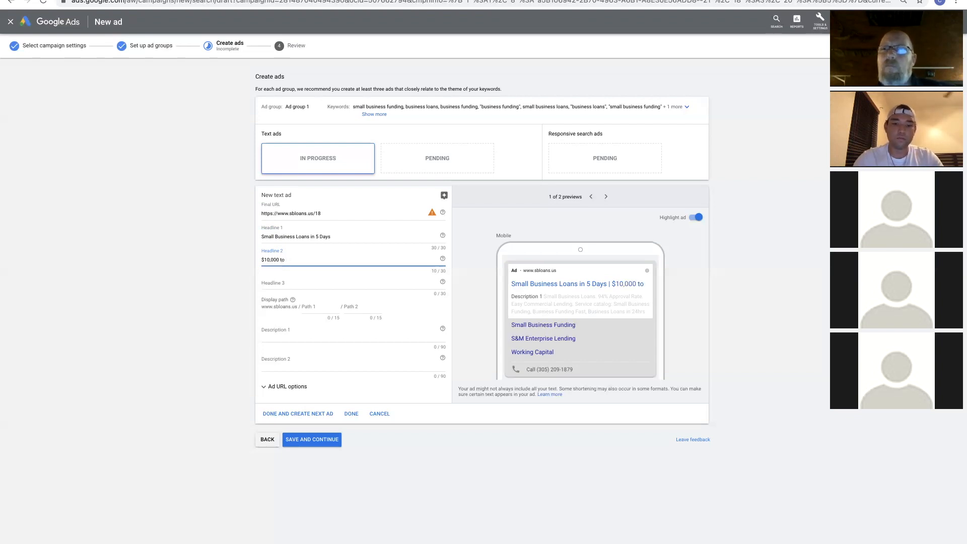
text( $50,000)
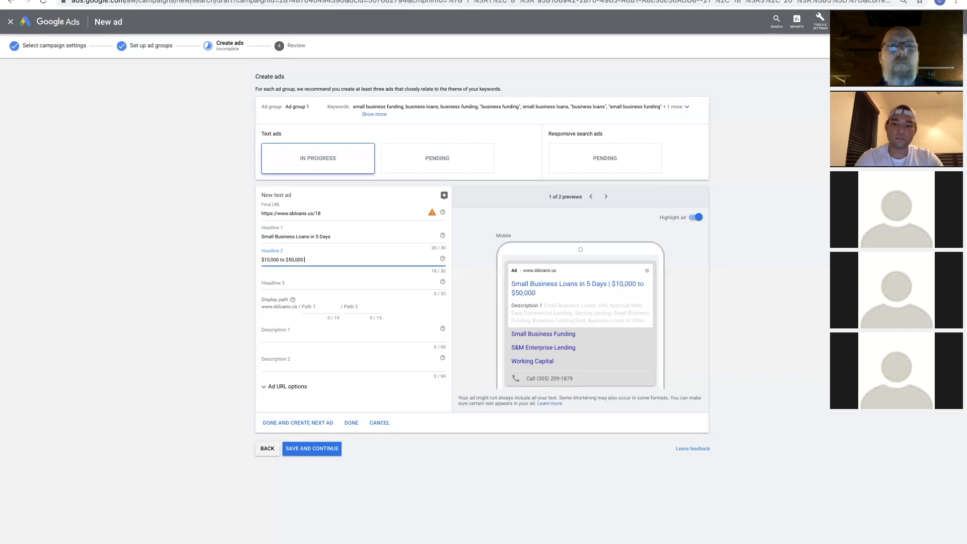
click(261, 259)
text(Get)
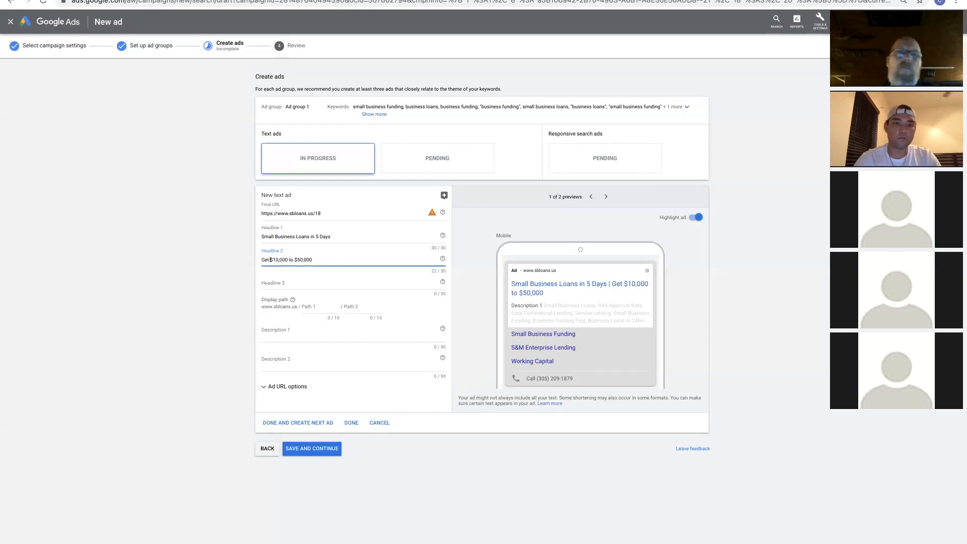
Step: Try inserting "Approved" after "Get" in Headline 2, and remove the word again
click(273, 261)
text(Approved)
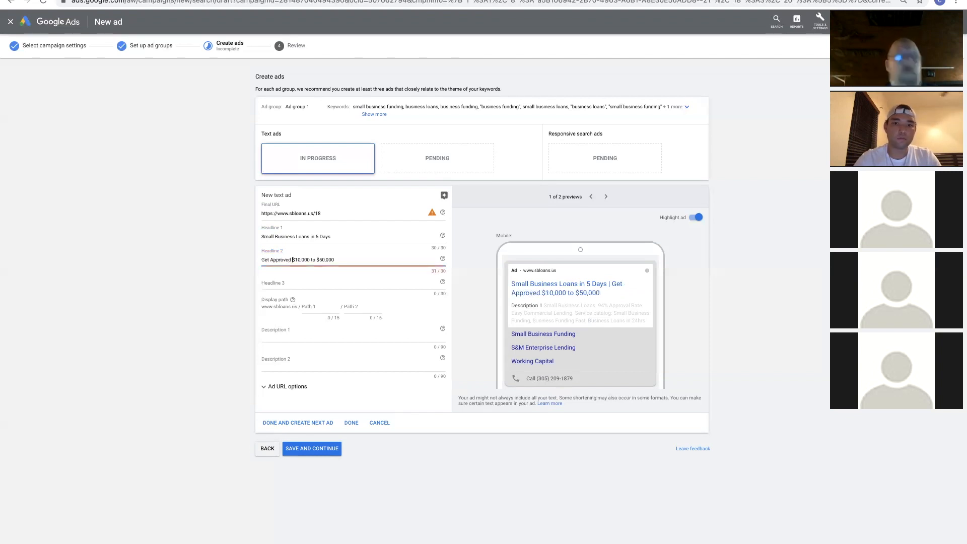
key(BackSpace)
key(BackSpace)
key(BackSpace)
key(BackSpace)
key(BackSpace)
key(BackSpace)
Step: Set the text ad's Headline 3 to "Apply Today to Learn More"
click(334, 254)
click(280, 283)
text(Apply Today to Learn More)
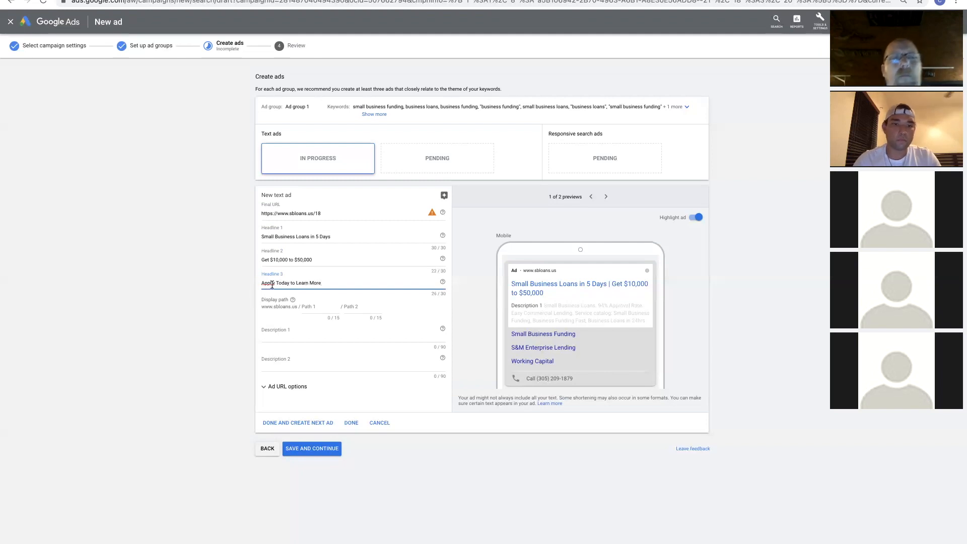
click(432, 212)
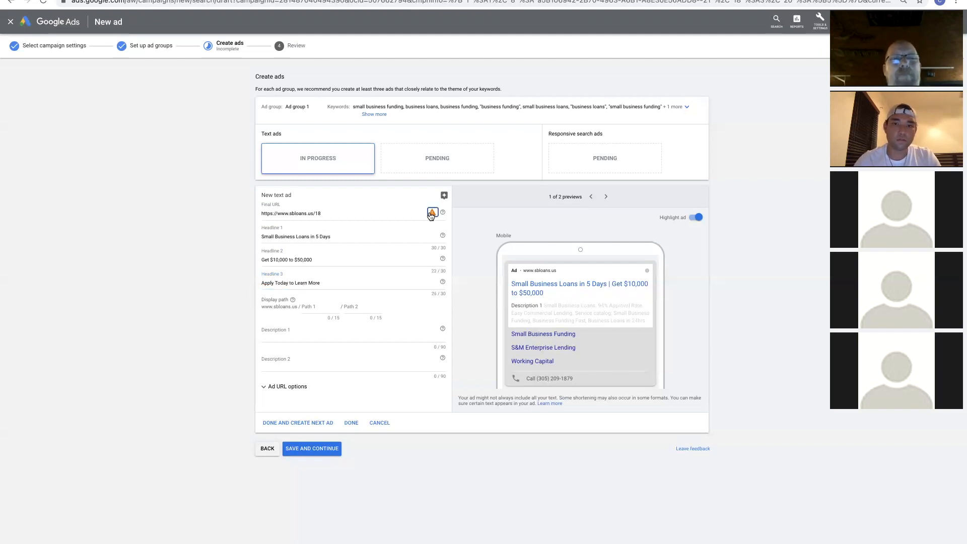
click(360, 210)
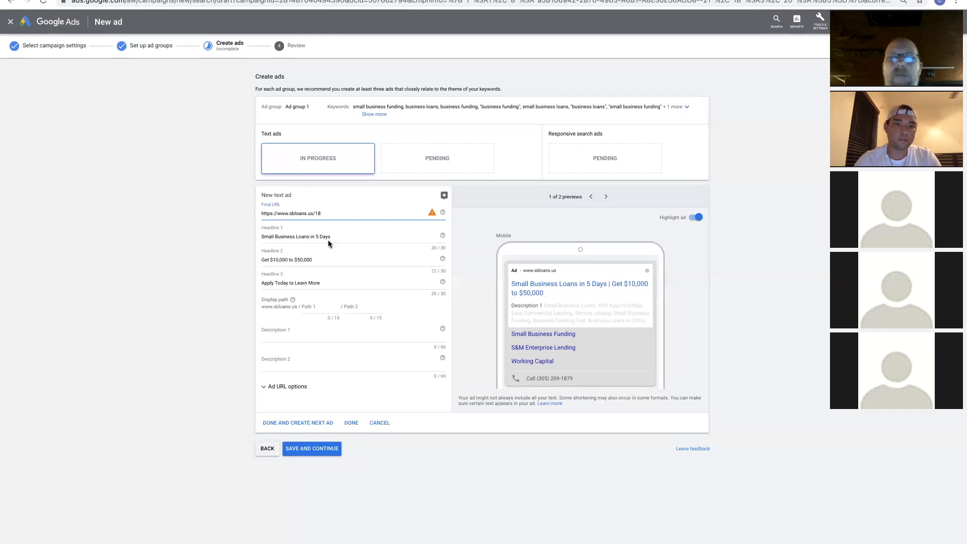
Step: Set the text ad's Description 1 to "Specialty loans tailored for your business. 94% approval rate."
click(281, 333)
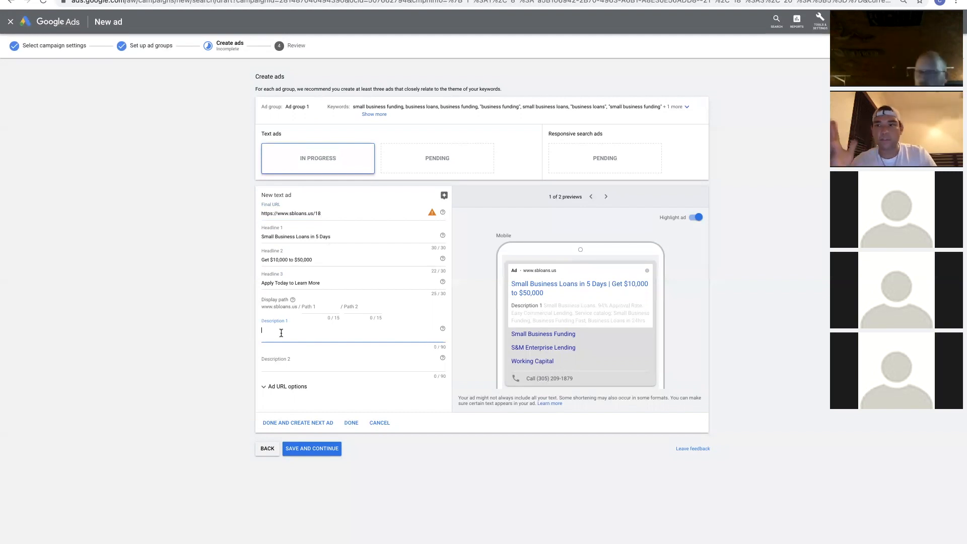
text(Special)
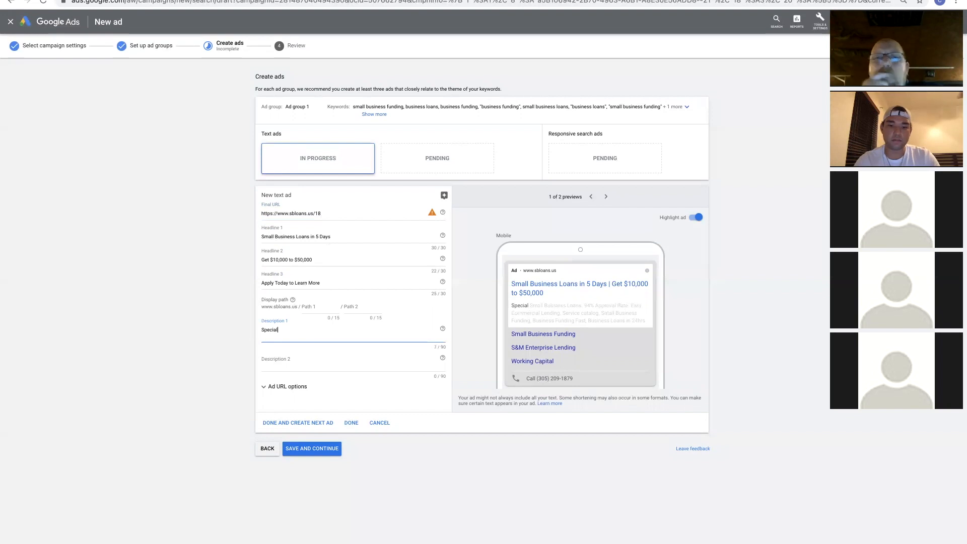
text(ty loans tailored)
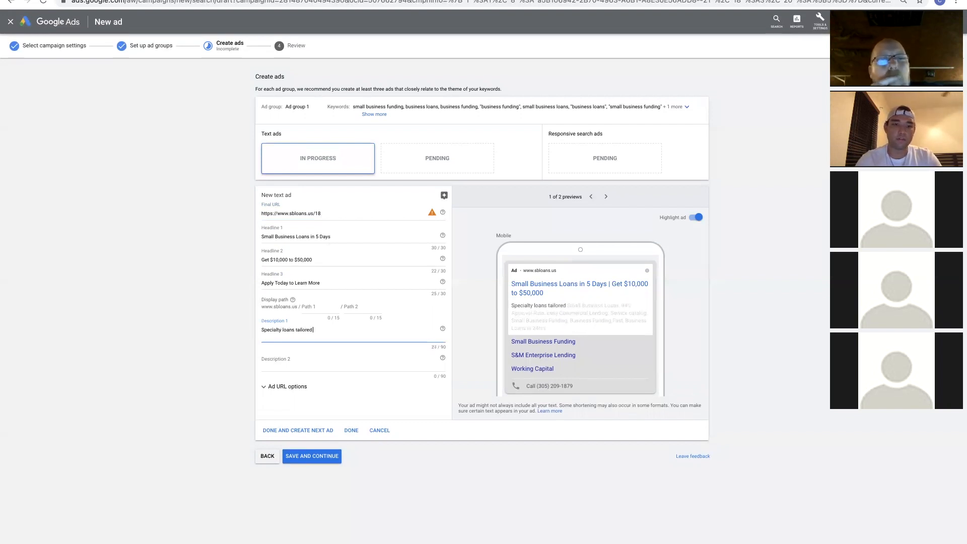
text( for your)
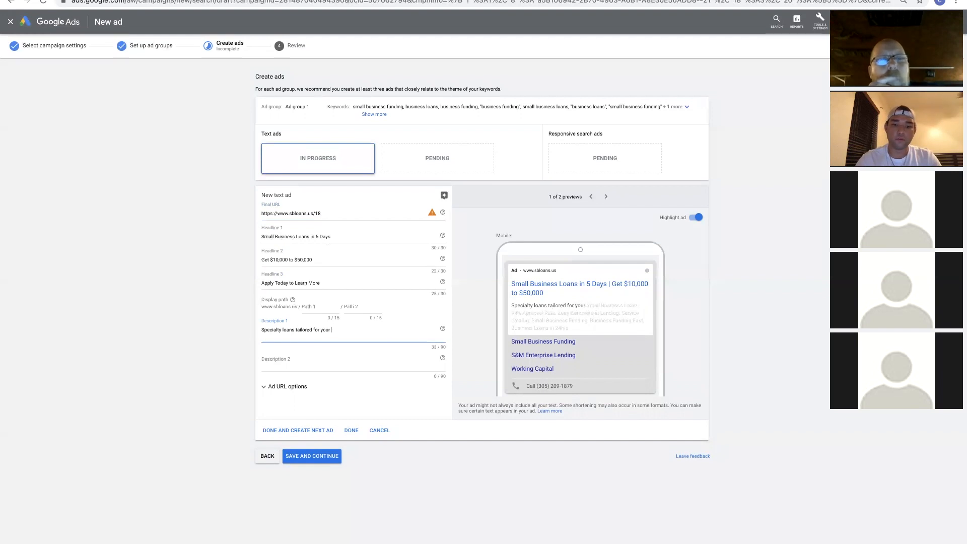
text( business)
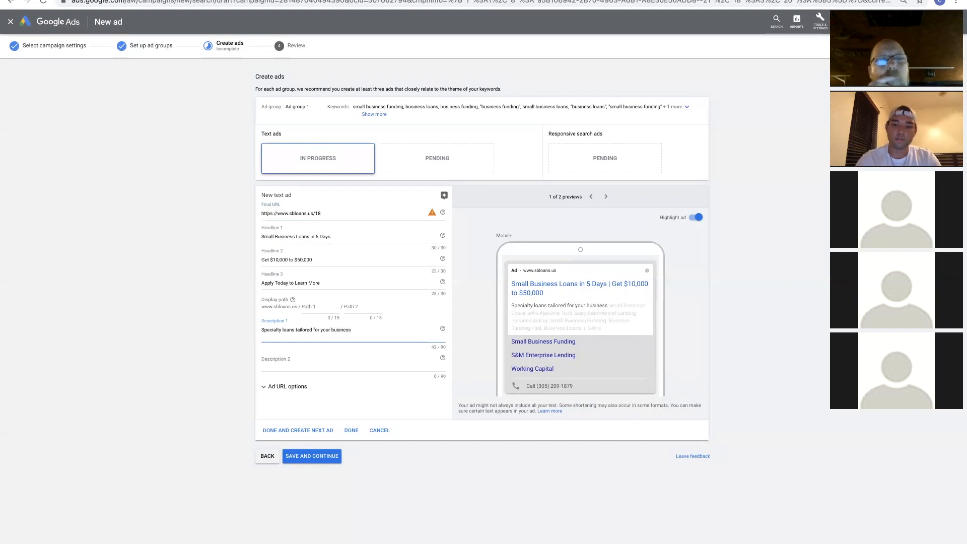
text(. 94%)
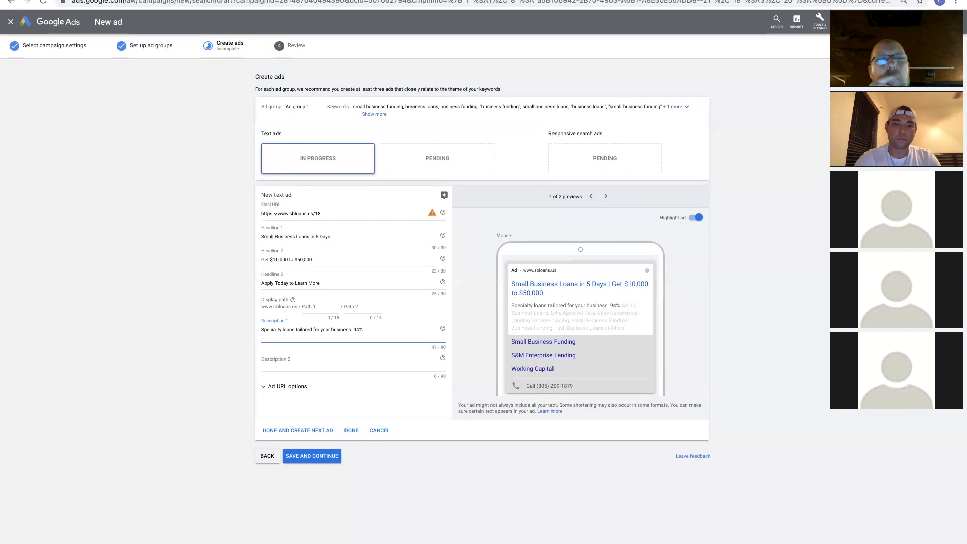
text( Approva)
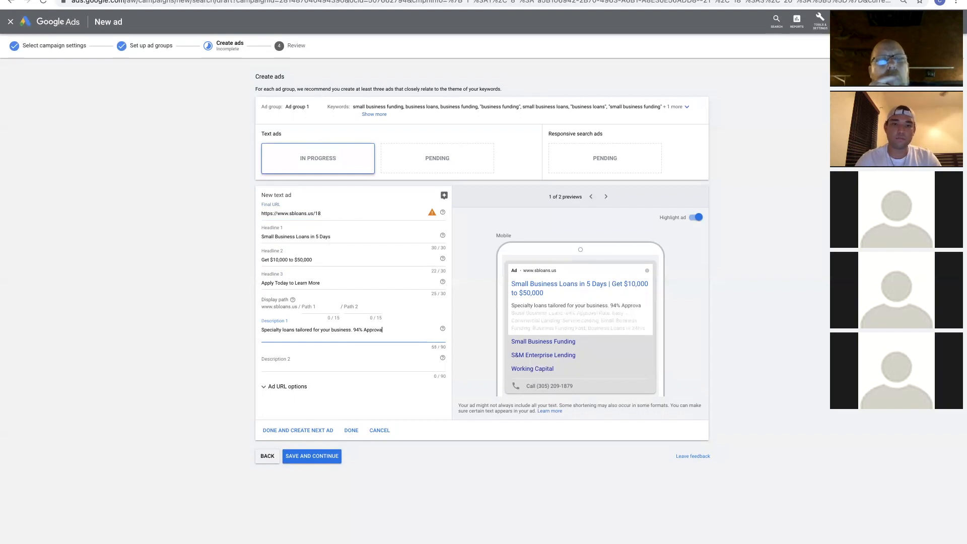
key(BackSpace)
key(BackSpace)
key(BackSpace)
key(BackSpace)
key(BackSpace)
key(BackSpace)
key(BackSpace)
text(approval rate.)
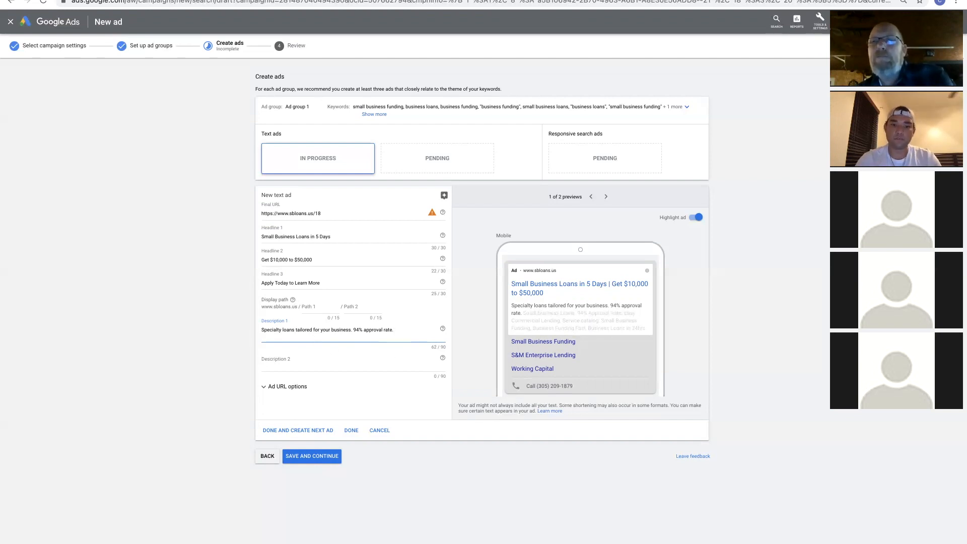
Step: Set Description 2 to "Contact us to learn about your funding options. All credit accepted. Business bank account."
click(296, 363)
text(Contact u)
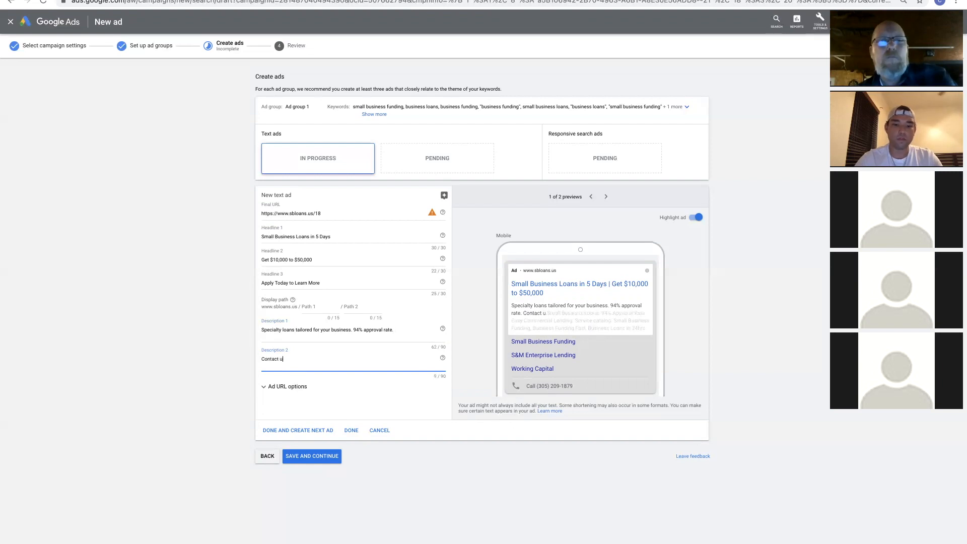
text(s to l)
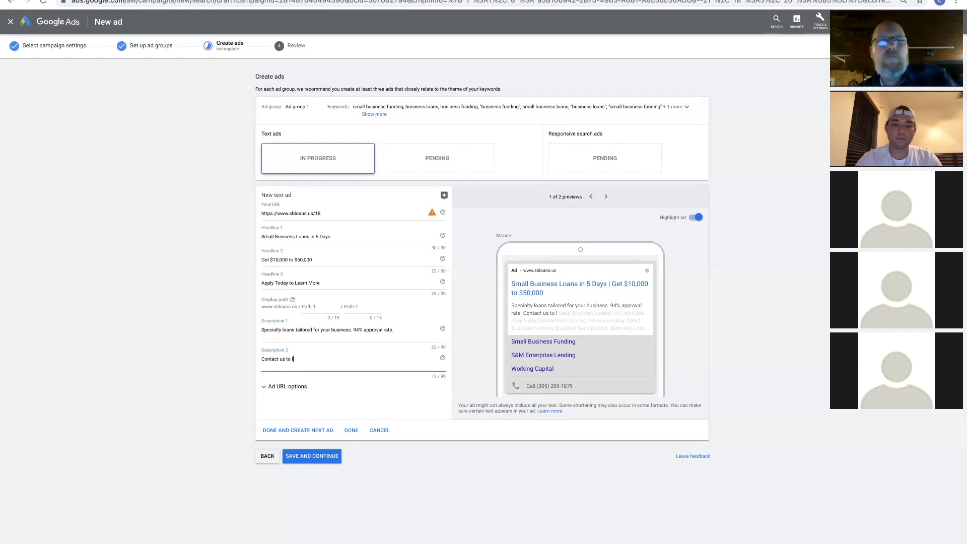
text(earn about you)
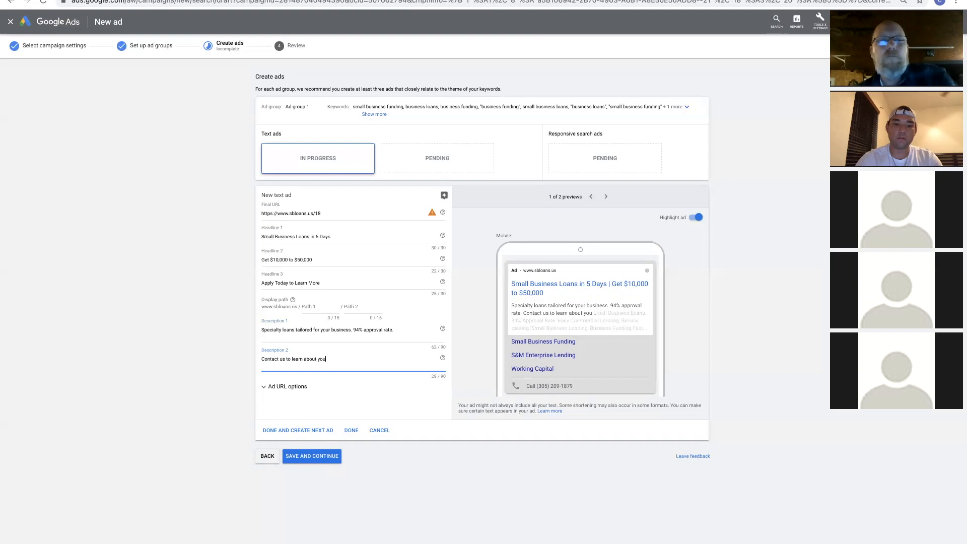
text(r funding)
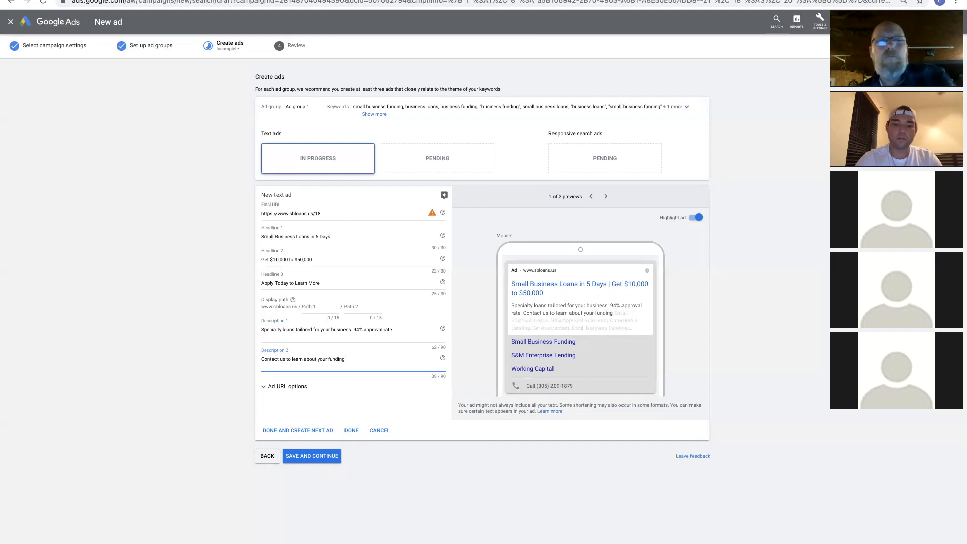
text( options. All credit)
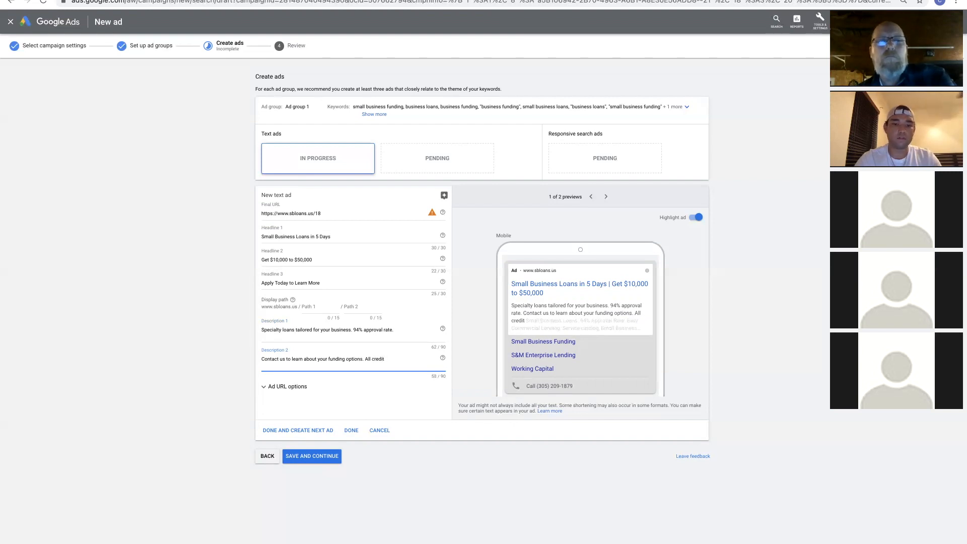
text( accepted.)
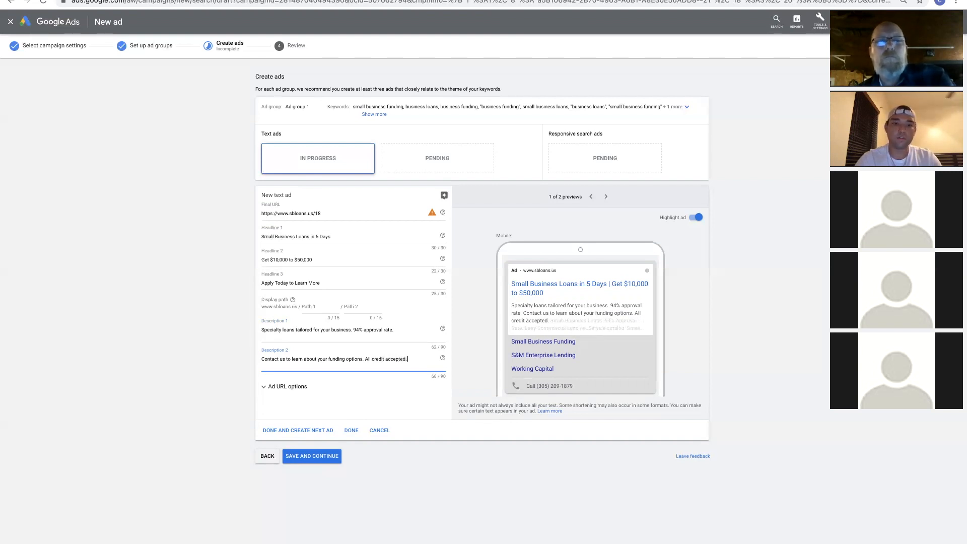
text(Business bank account)
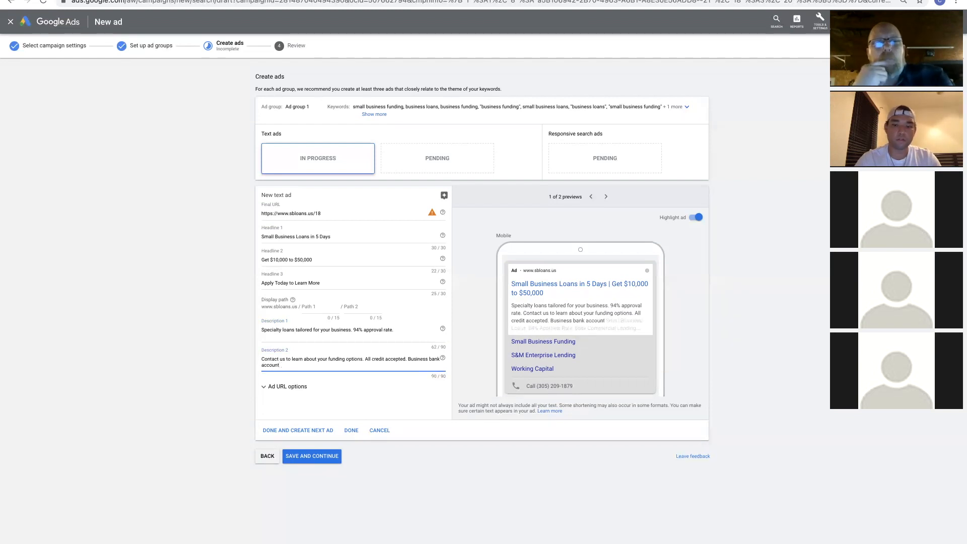
text(.)
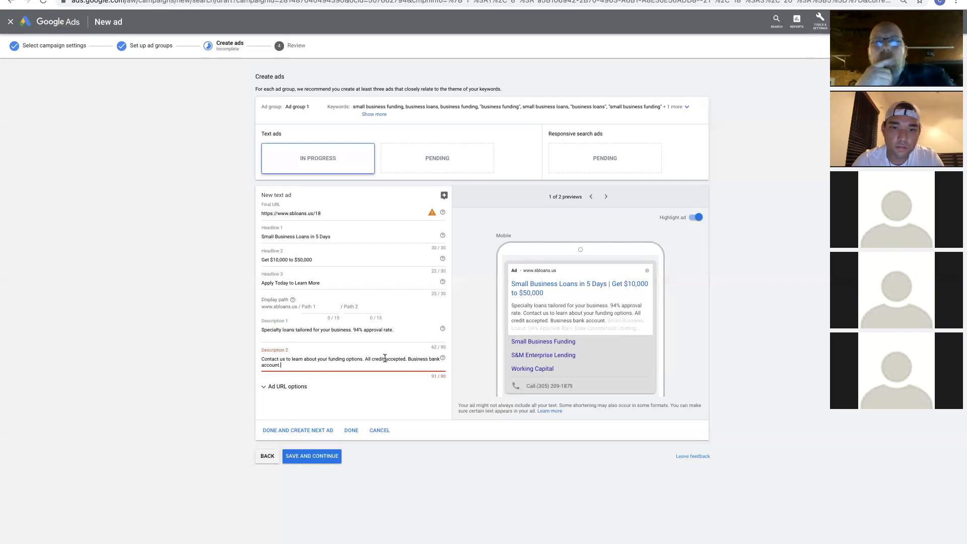
Step: Replace "accepted" with "scores" in Description 2, and finish this ad by starting the next text ad
click(404, 358)
key(BackSpace)
key(BackSpace)
key(BackSpace)
key(BackSpace)
key(BackSpace)
key(BackSpace)
key(BackSpace)
key(BackSpace)
text(scores)
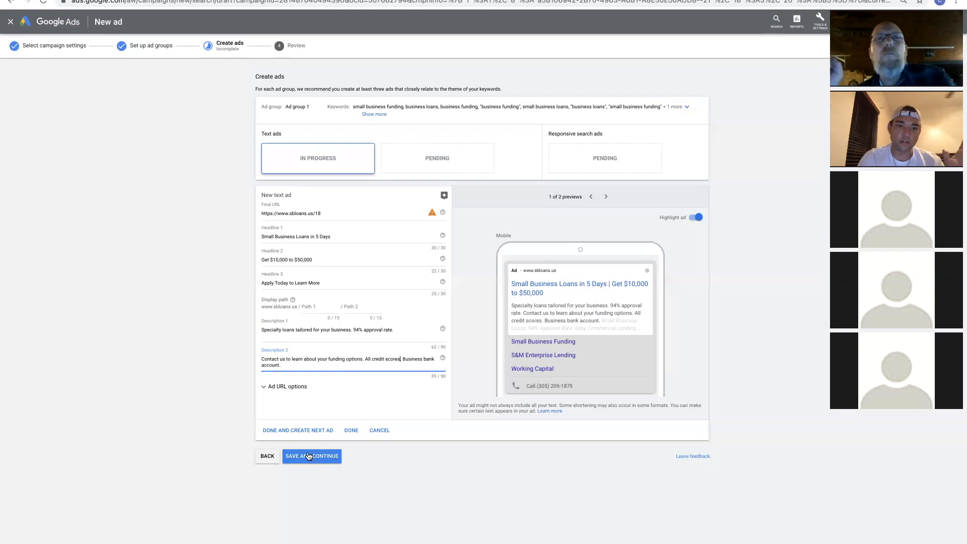
click(320, 430)
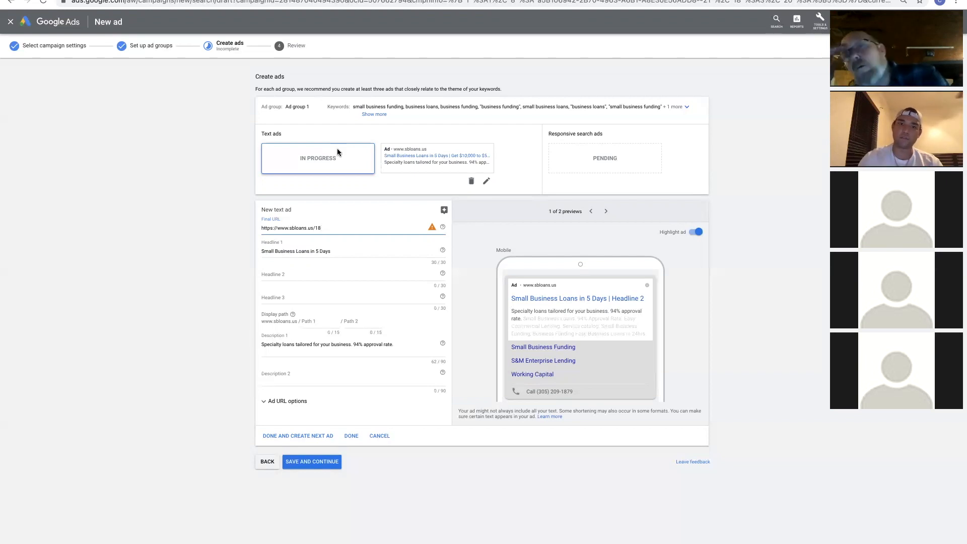
Step: Try "Do You Need Money For You?" as the second text ad's Headline 1, and clear the field again
triple_click(342, 251)
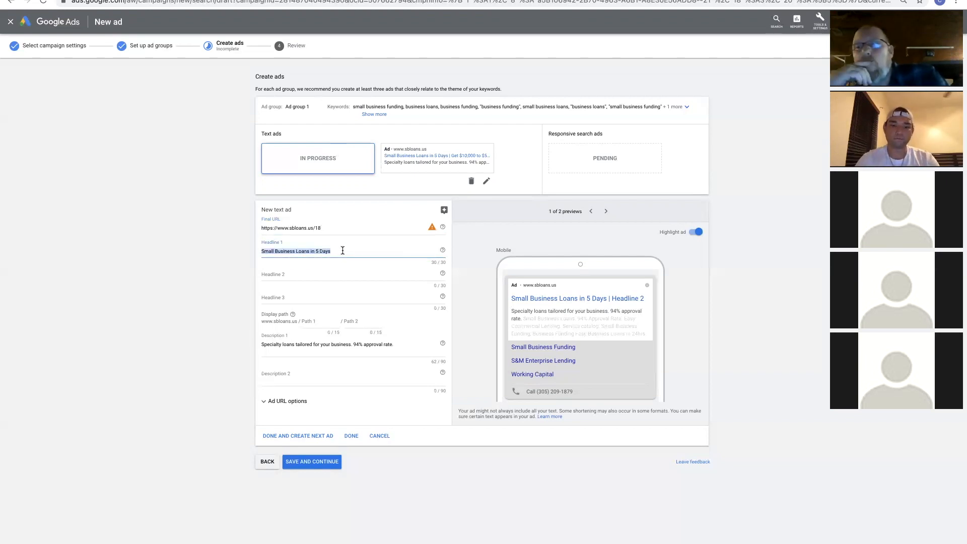
text(D)
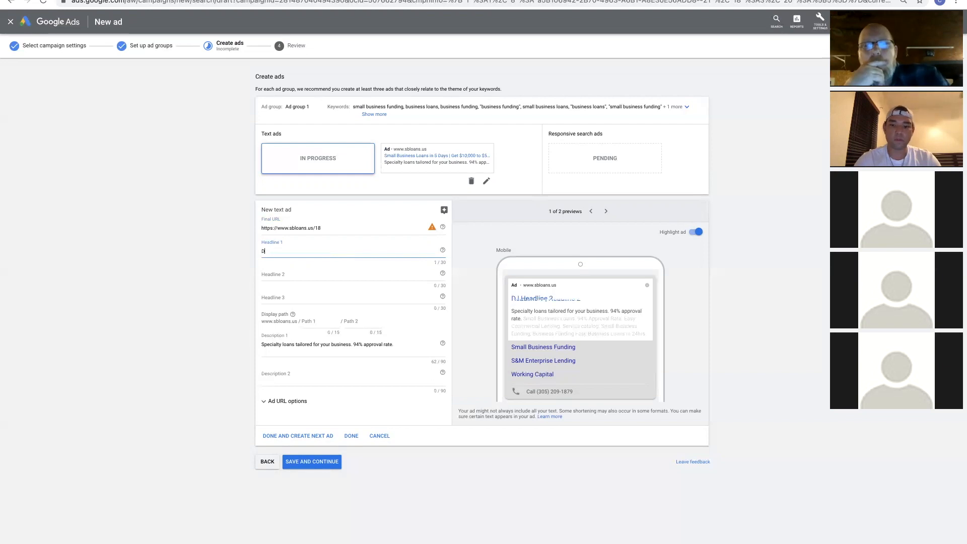
text(o You)
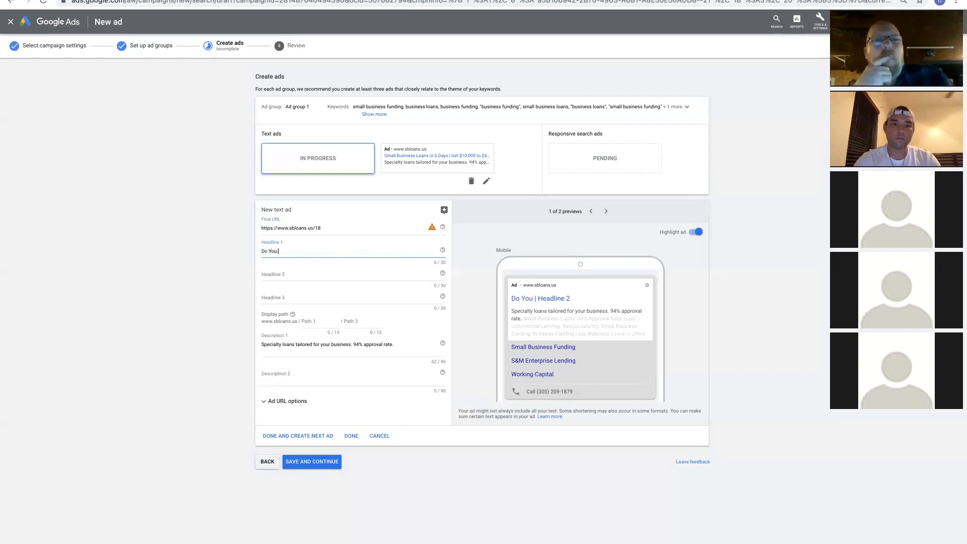
text( Need Moneu)
key(BackSpace)
text(y)
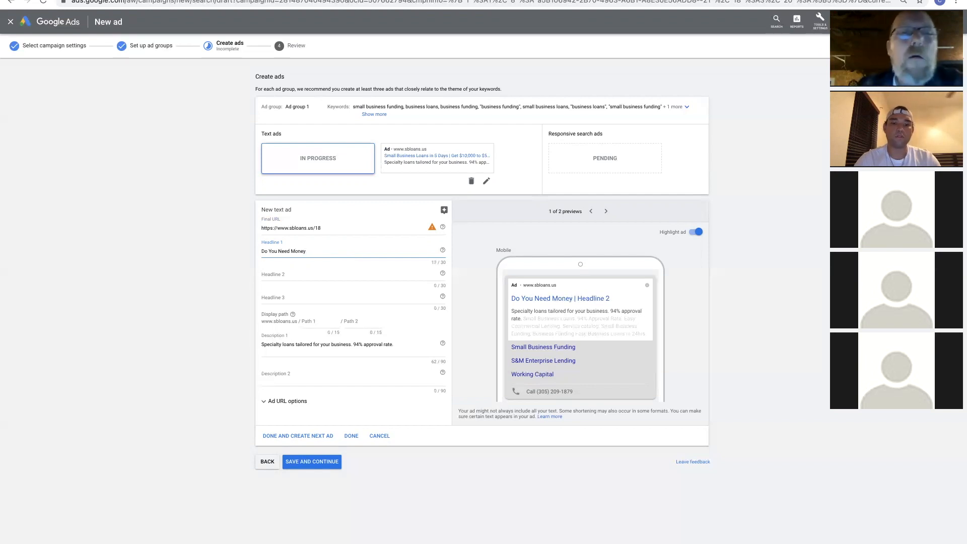
text( For You)
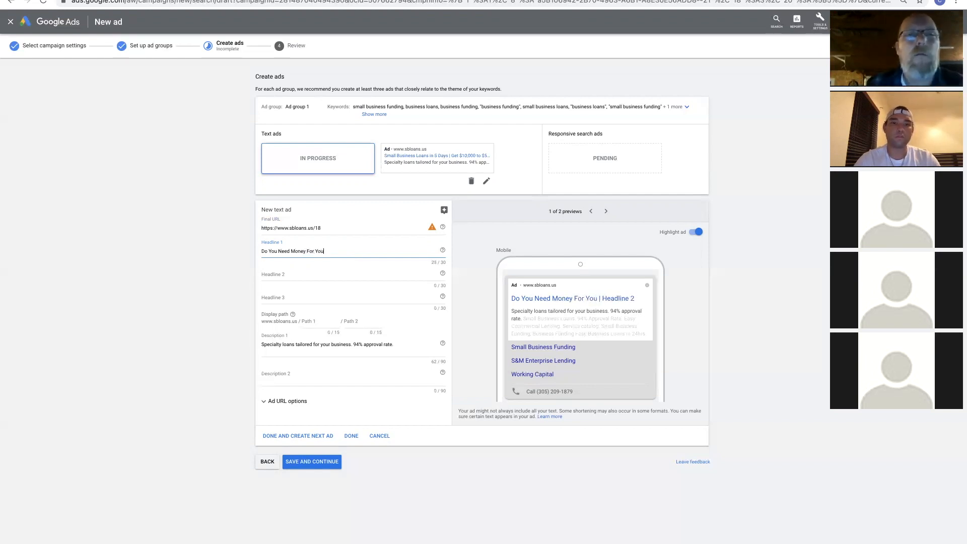
text(?)
key(ctrl+a)
key(BackSpace)
Step: Set the second text ad's Headline 1 to "Money For Your Business"
text(Money for you)
key(BackSpace)
key(BackSpace)
key(BackSpace)
key(BackSpace)
key(BackSpace)
key(BackSpace)
key(BackSpace)
key(BackSpace)
text(For Your Business)
Step: Set the second text ad's Headline 2 to "Approved Over The Phone"
click(311, 271)
text(Approved Over the)
key(BackSpace)
key(BackSpace)
key(BackSpace)
text(The Phone)
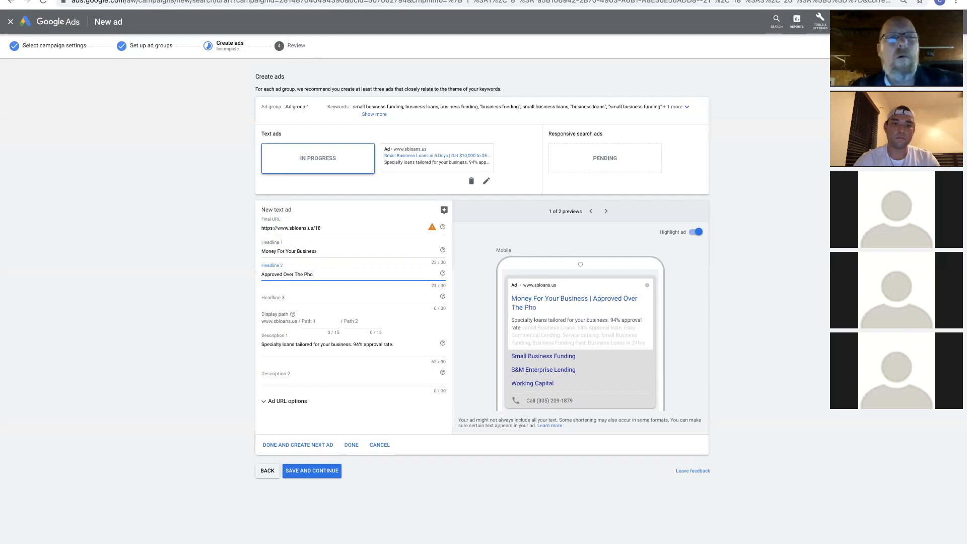
Step: Set the second text ad's Headline 3 to "Up to $100,000 in 24 Hours"
click(302, 297)
text(Up to $100,000 )
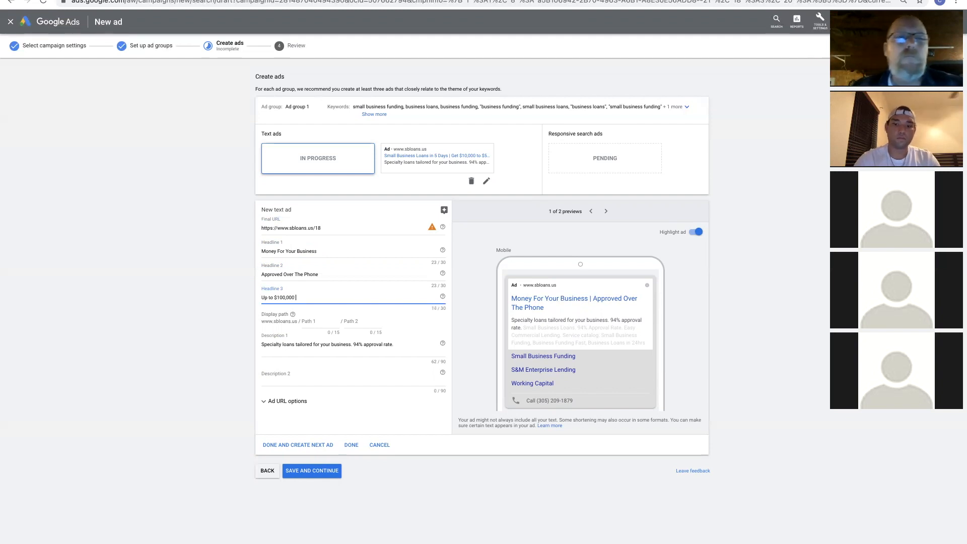
text(in 24 Hours)
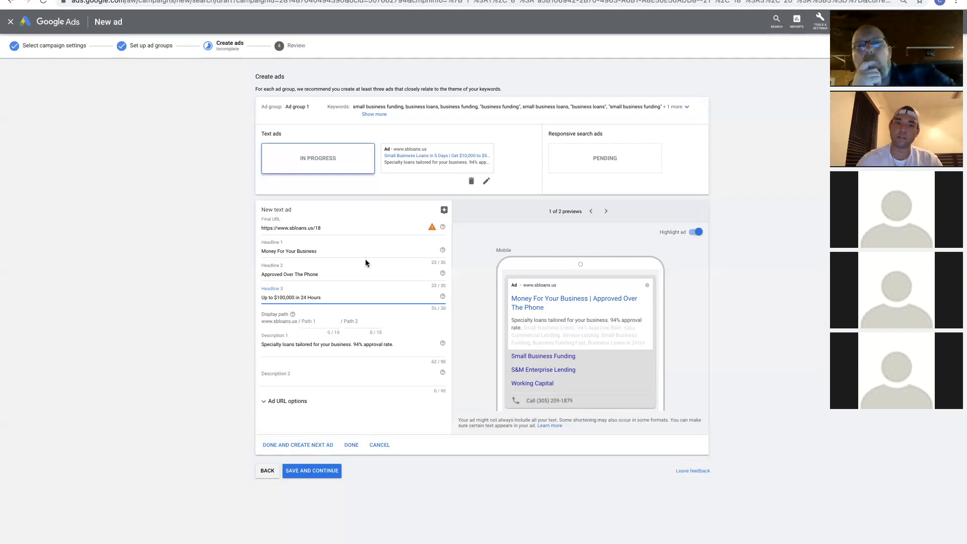
Step: Begin the second text ad's Description 2 with "All credit scores and business types accepted. Call"
click(406, 347)
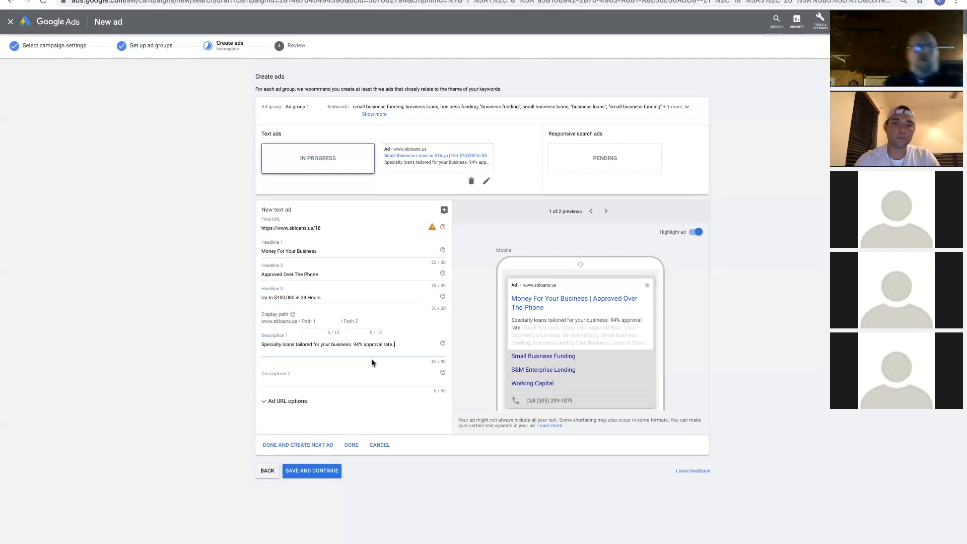
click(323, 371)
text(All)
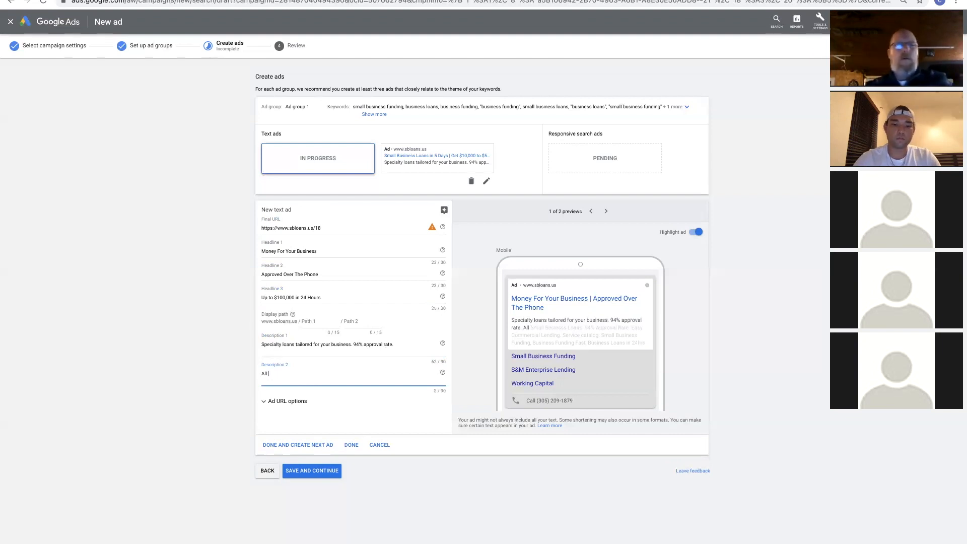
text( credit scores and business types)
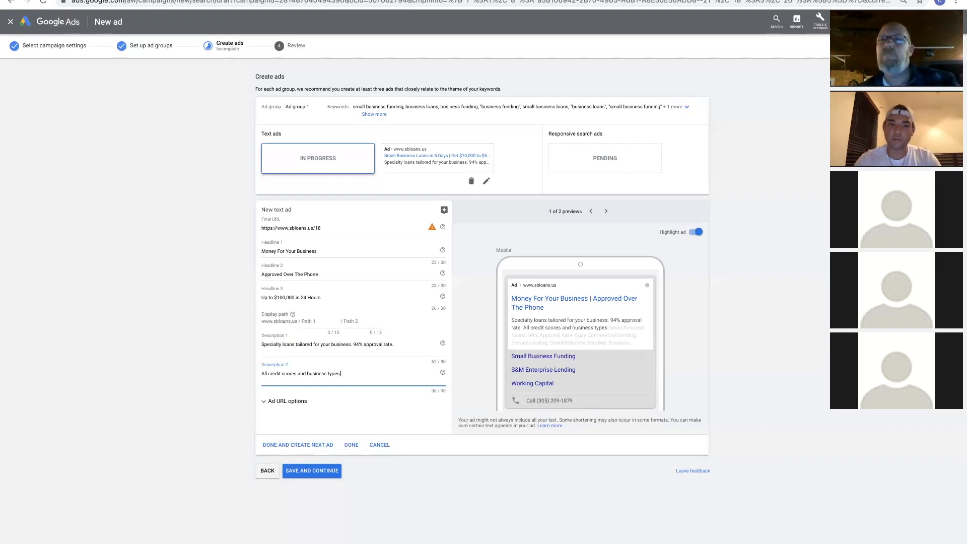
text(accepted. Call tday to)
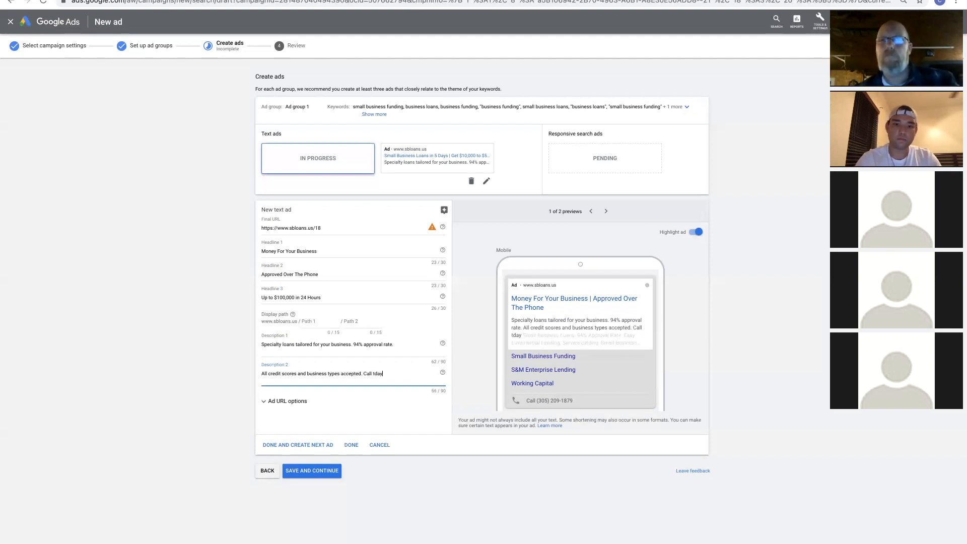
key(BackSpace)
key(BackSpace)
key(BackSpace)
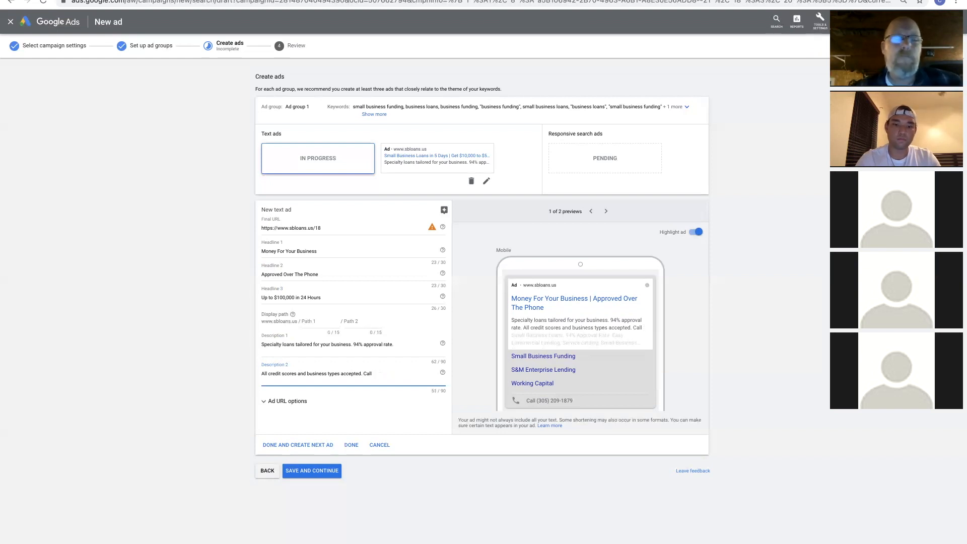
Step: Replace "Call" in the second text ad's Description 2 with "Apply now to speak to a funding manager." and finish the ad
text(n)
key(BackSpace)
key(BackSpace)
key(BackSpace)
key(BackSpace)
text(Apply now)
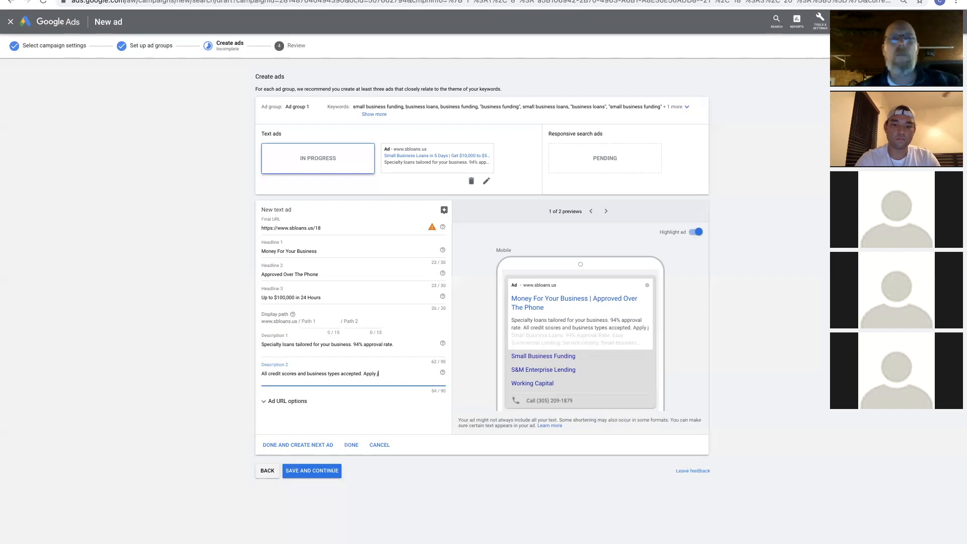
text( to spe)
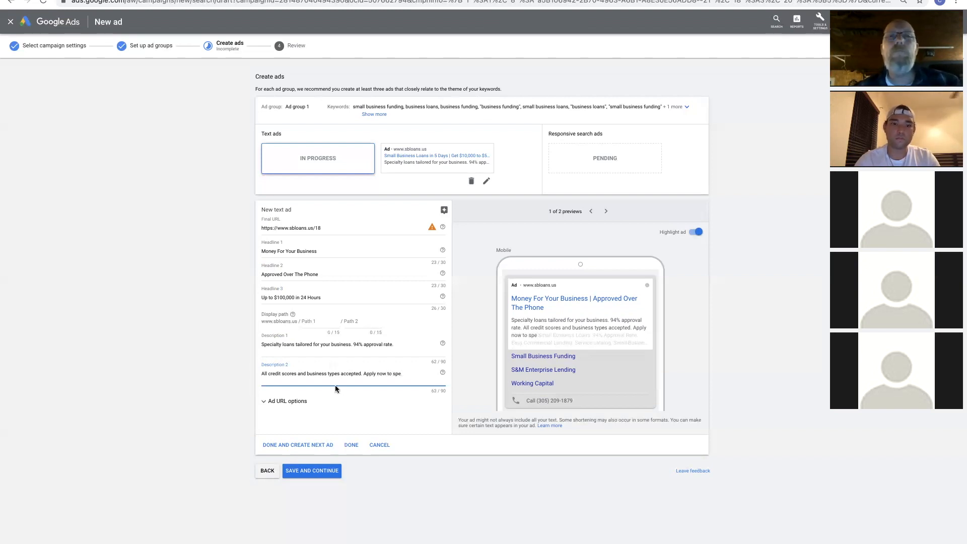
text(ak to a funding manager.)
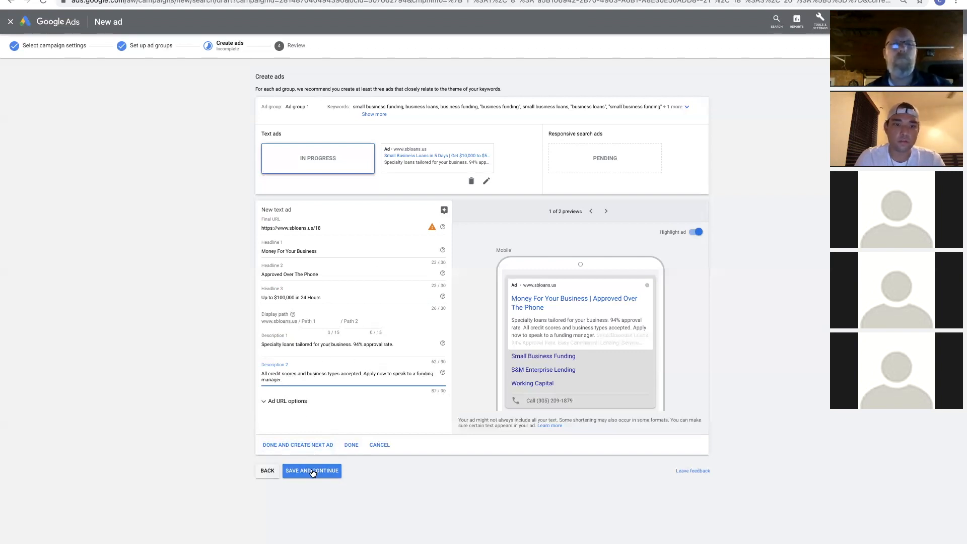
click(349, 444)
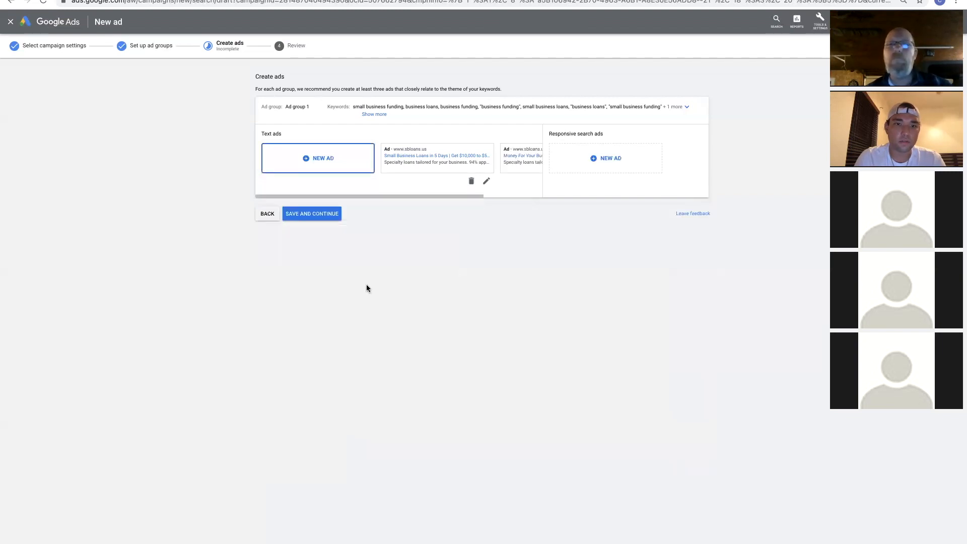
Step: Save the ads, continue to the campaign review, and publish the campaign without fixing the listed issues
click(314, 215)
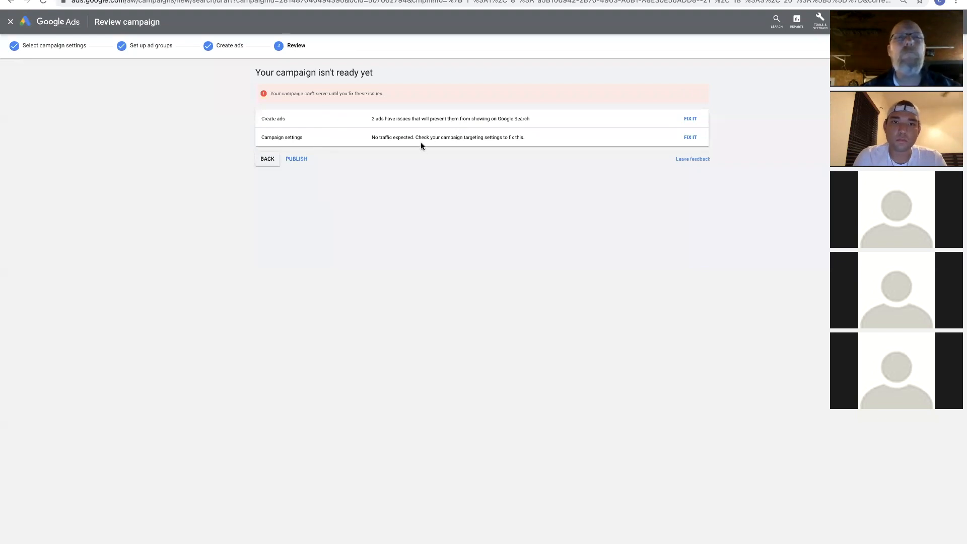
click(297, 159)
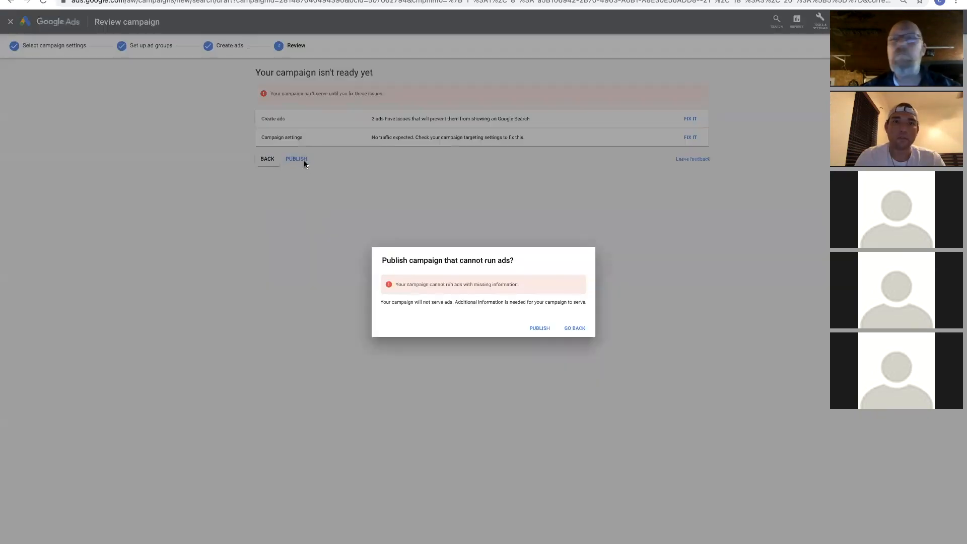
click(541, 328)
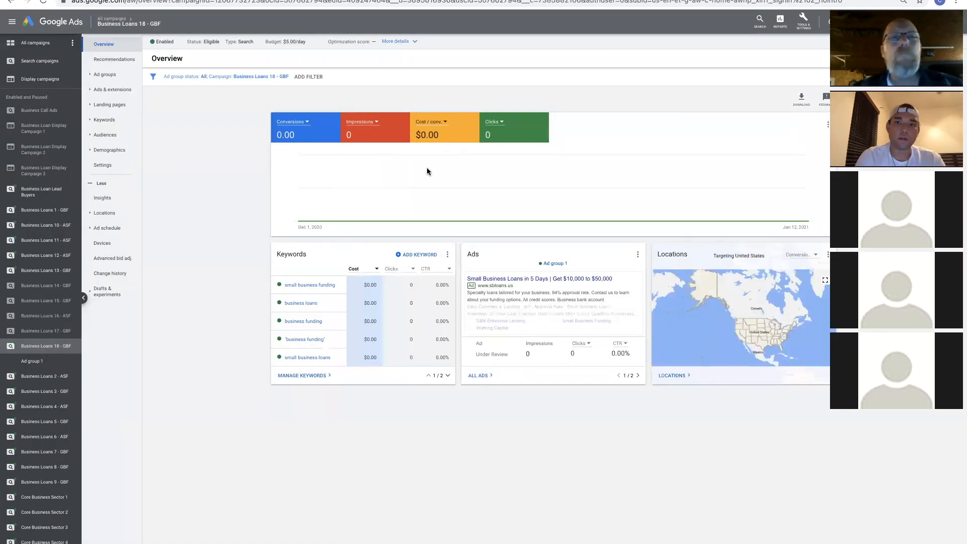
Step: Add the Business Professionals and Business Loans audiences to the Business Loans 18 - GBF campaign under Observation and save them
click(106, 134)
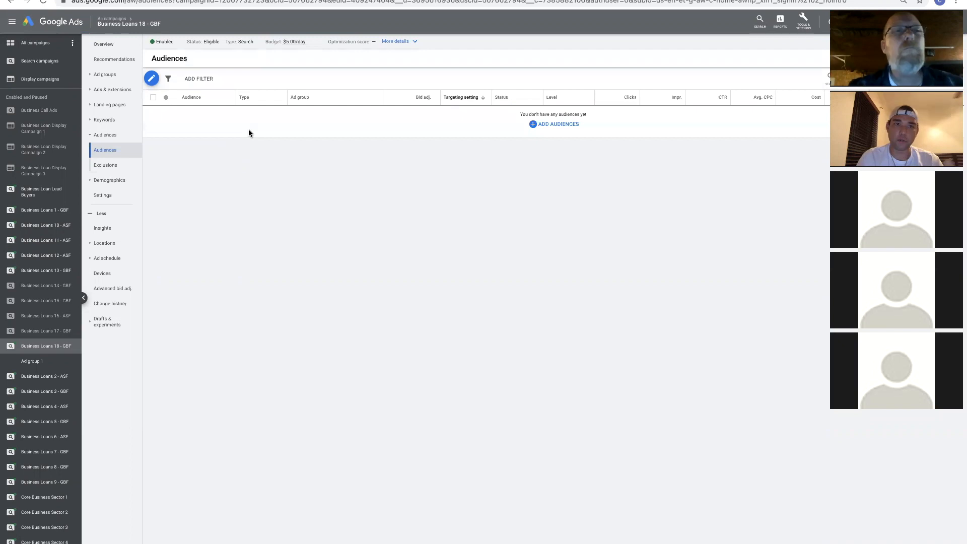
click(151, 79)
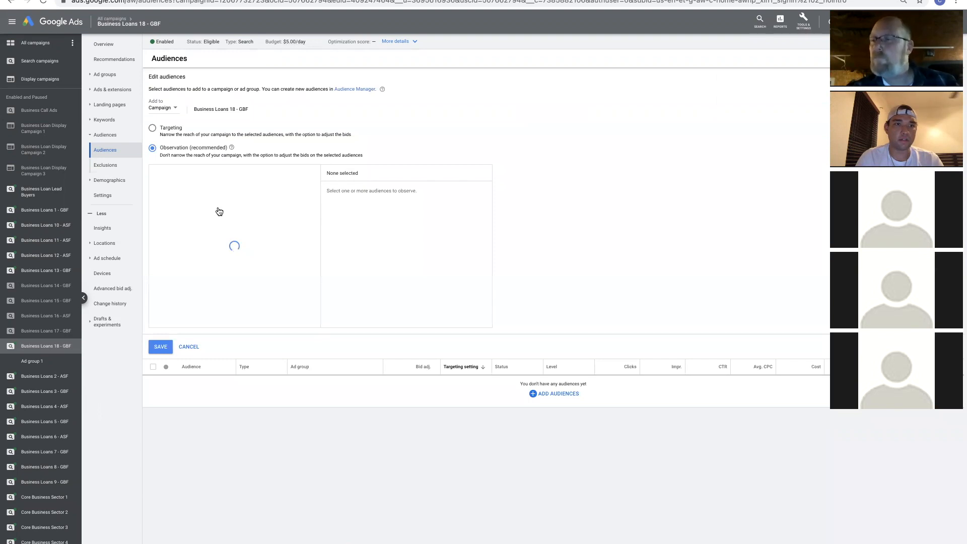
click(156, 239)
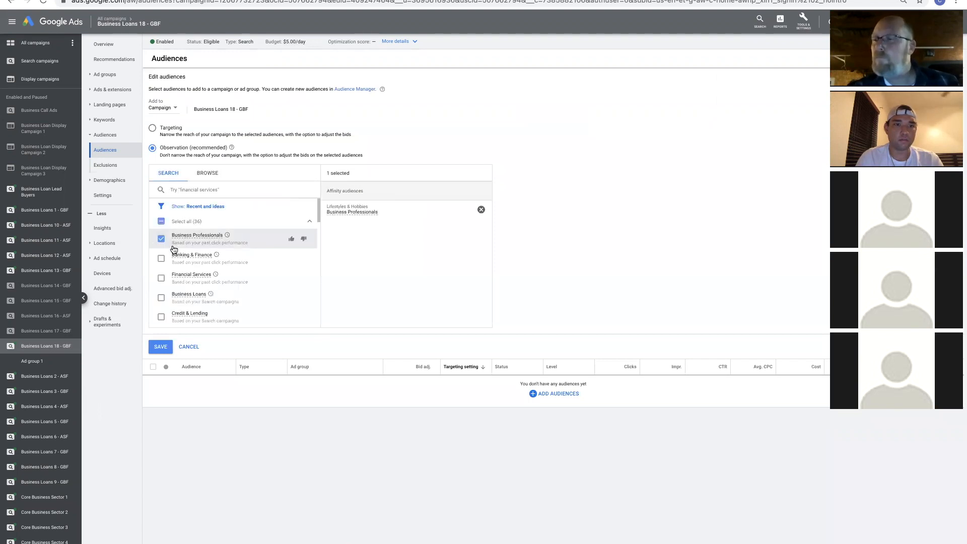
scroll(166, 262, down, 1)
click(161, 247)
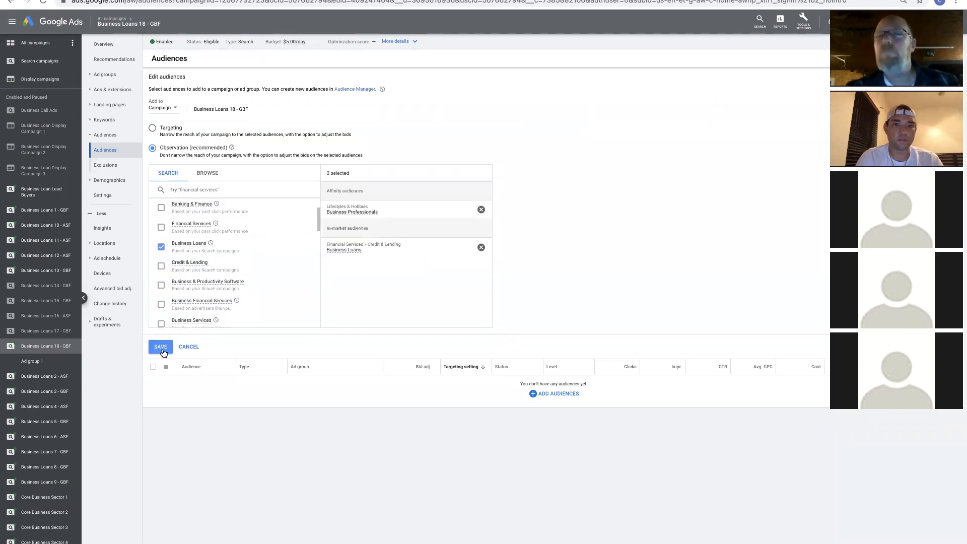
click(160, 347)
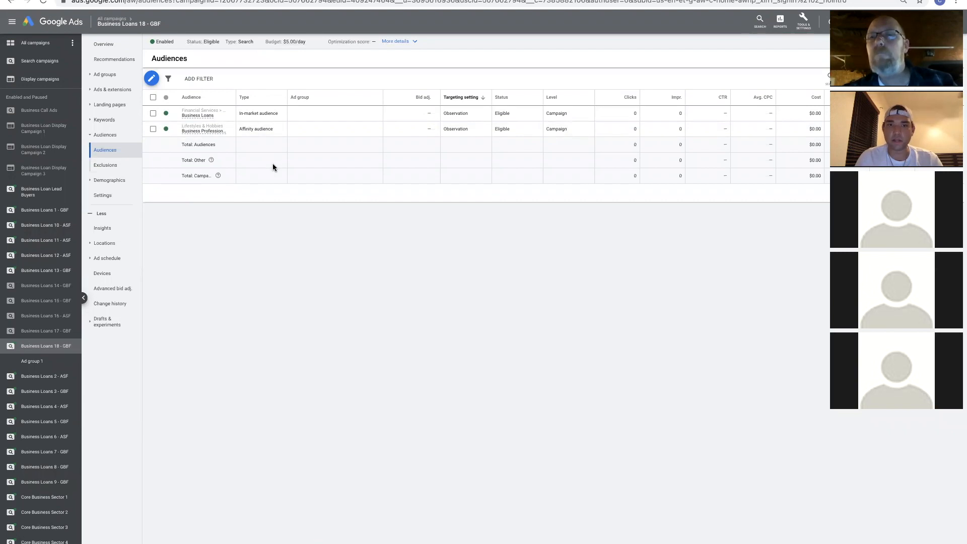
Step: Open the search keywords list of the Business Loans 18 - GBF campaign to review its keywords
click(105, 122)
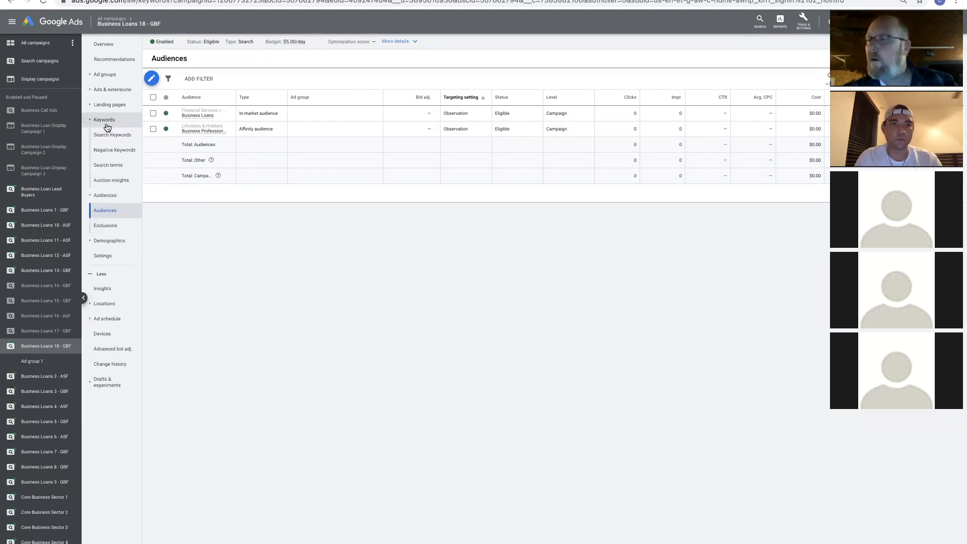
click(112, 134)
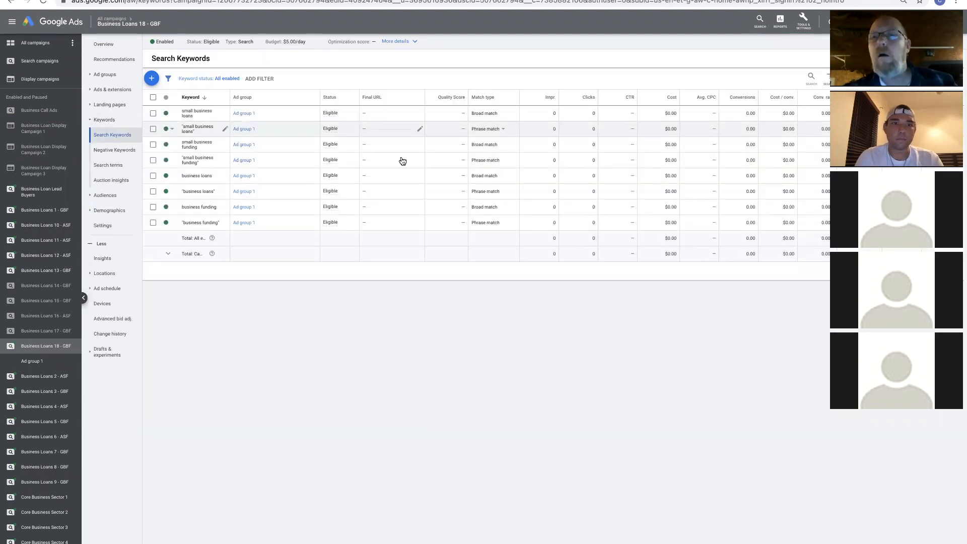